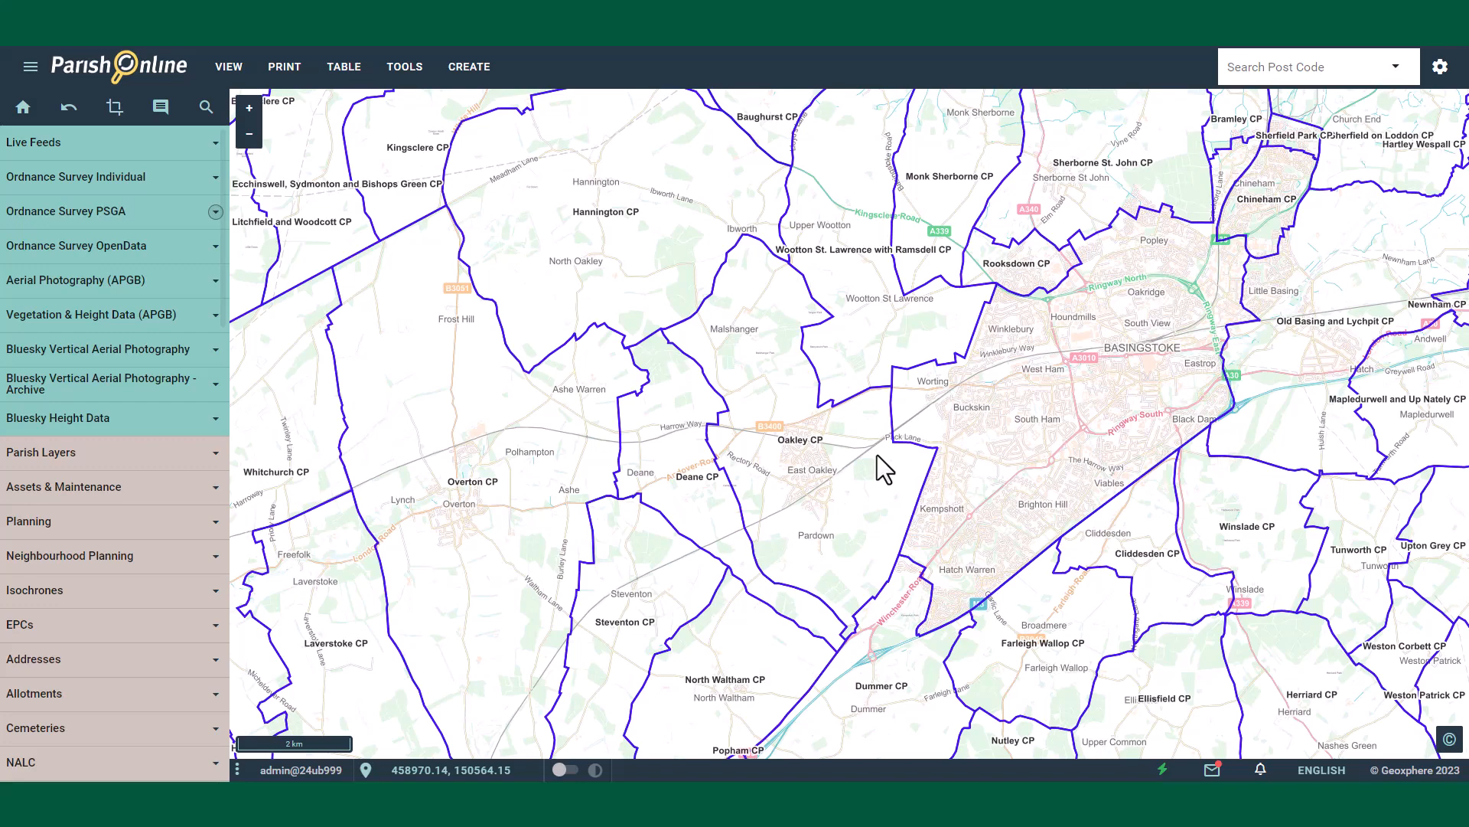
# Step: Zoom to the Itchen Close play area and start adding a new feature to the Land asset layer
pyautogui.scroll(3, 820, 469)
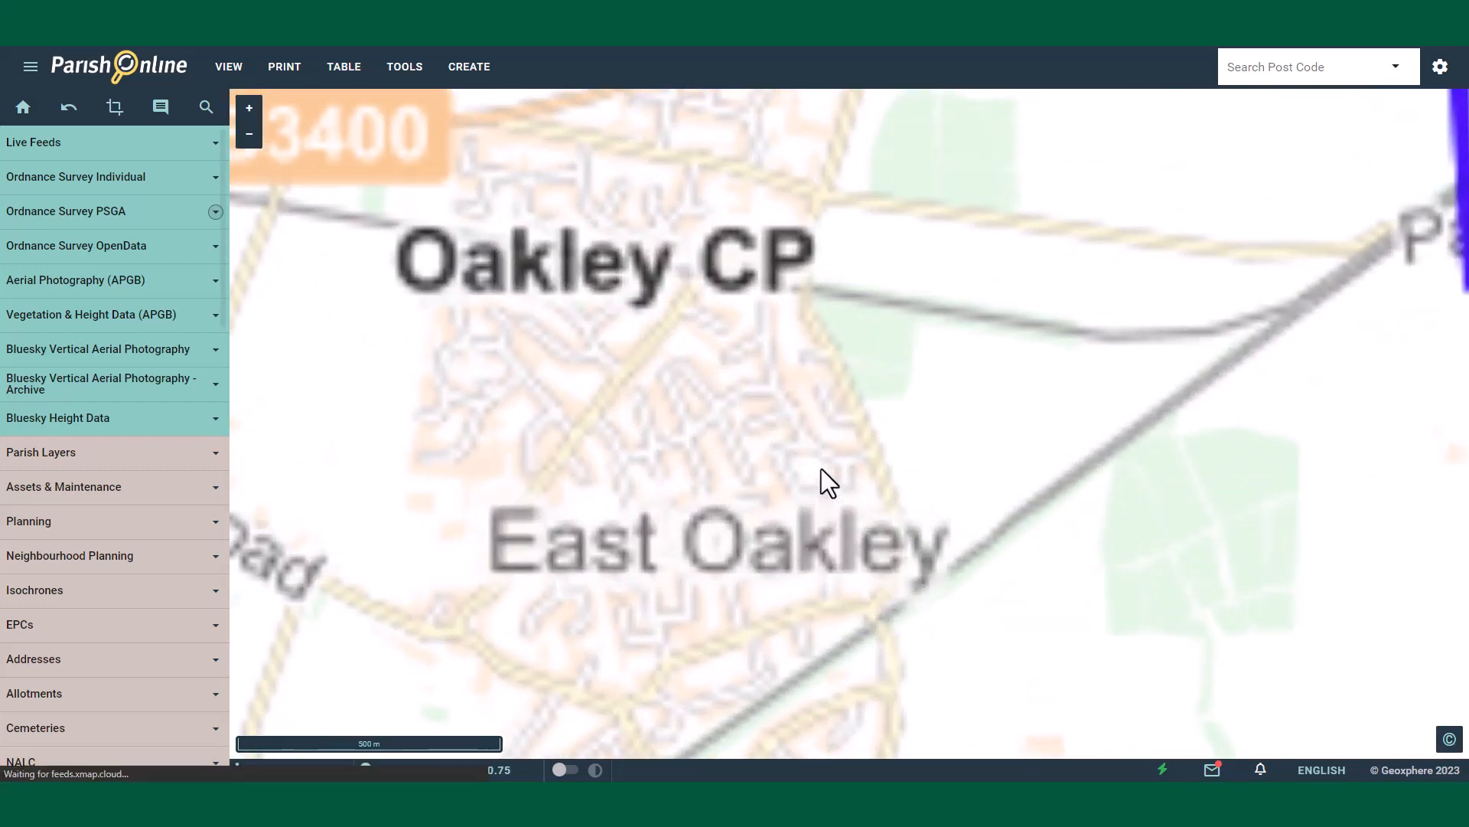
pyautogui.scroll(3, 812, 482)
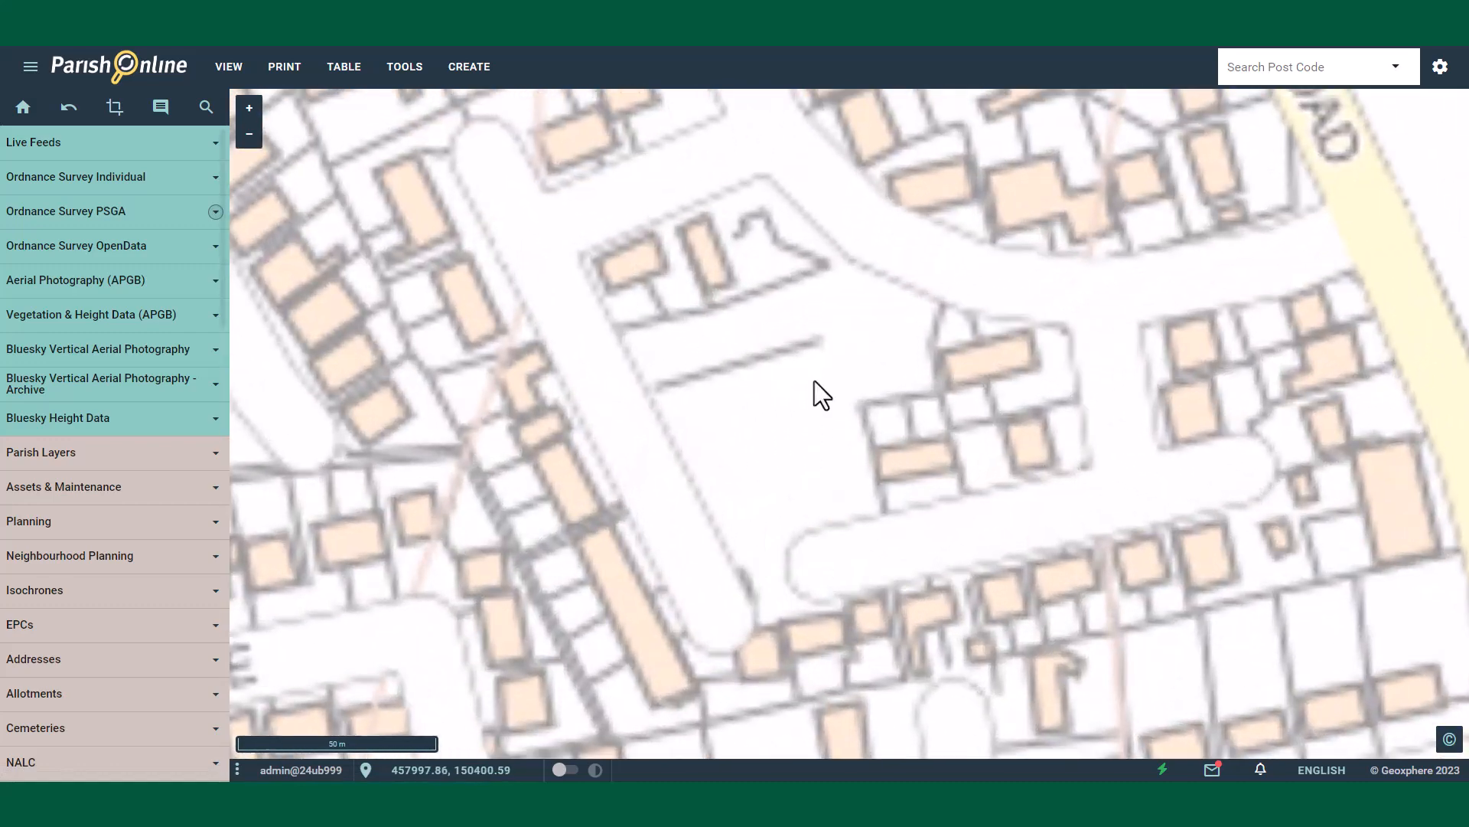
pyautogui.scroll(1, 783, 337)
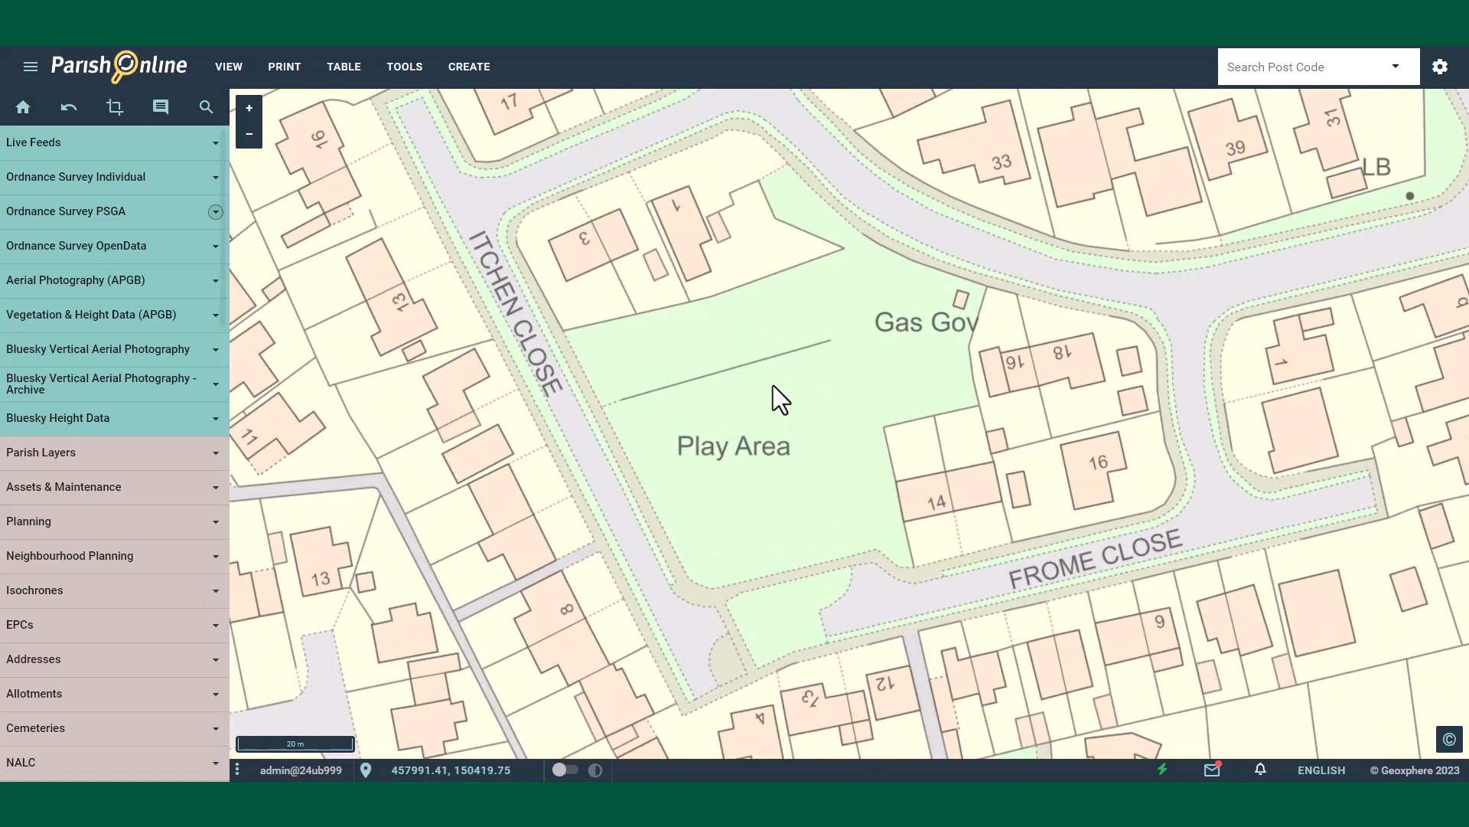
pyautogui.moveTo(772, 384); pyautogui.dragTo(765, 403)
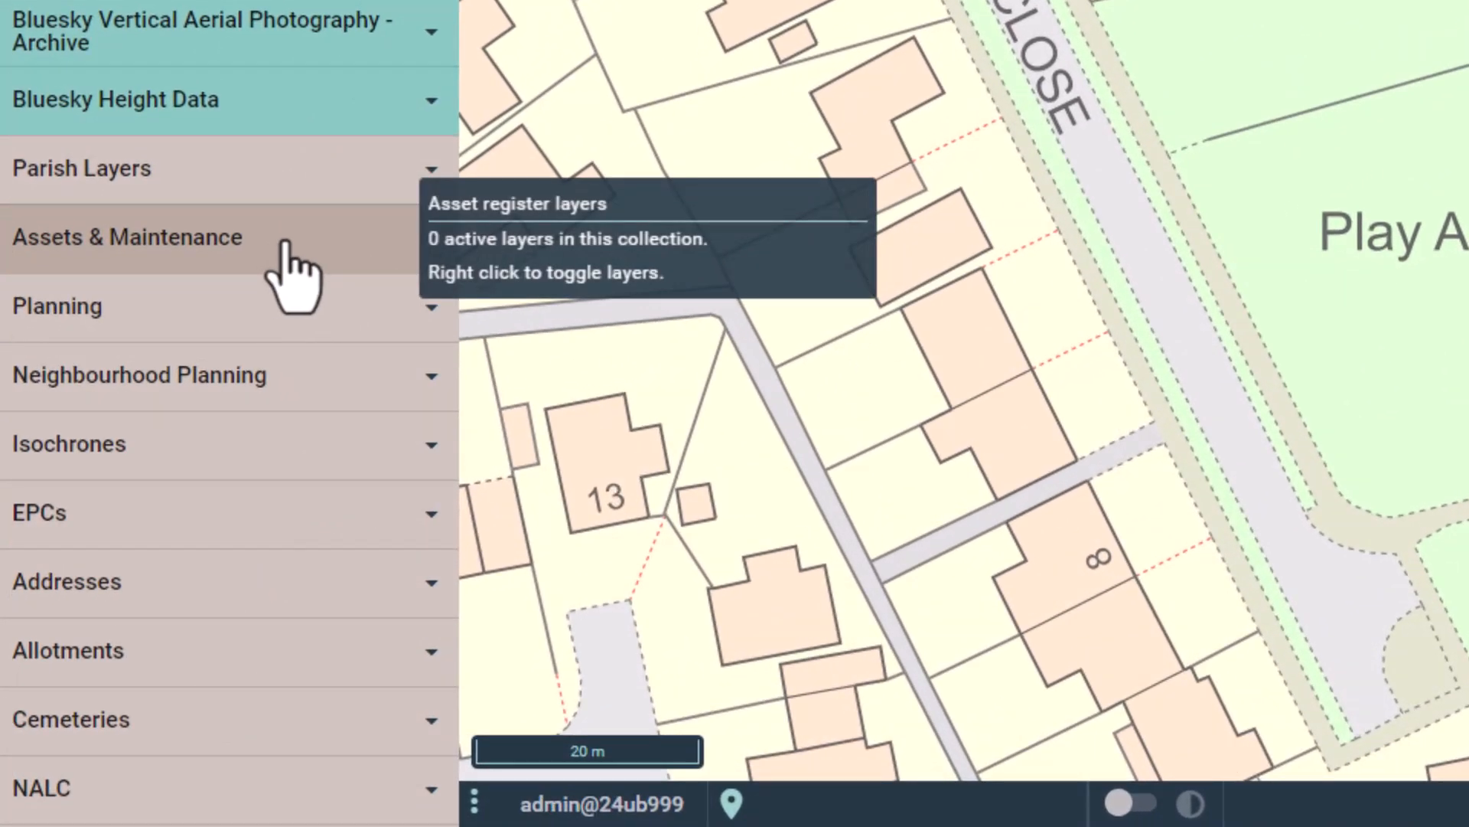
pyautogui.click(286, 245)
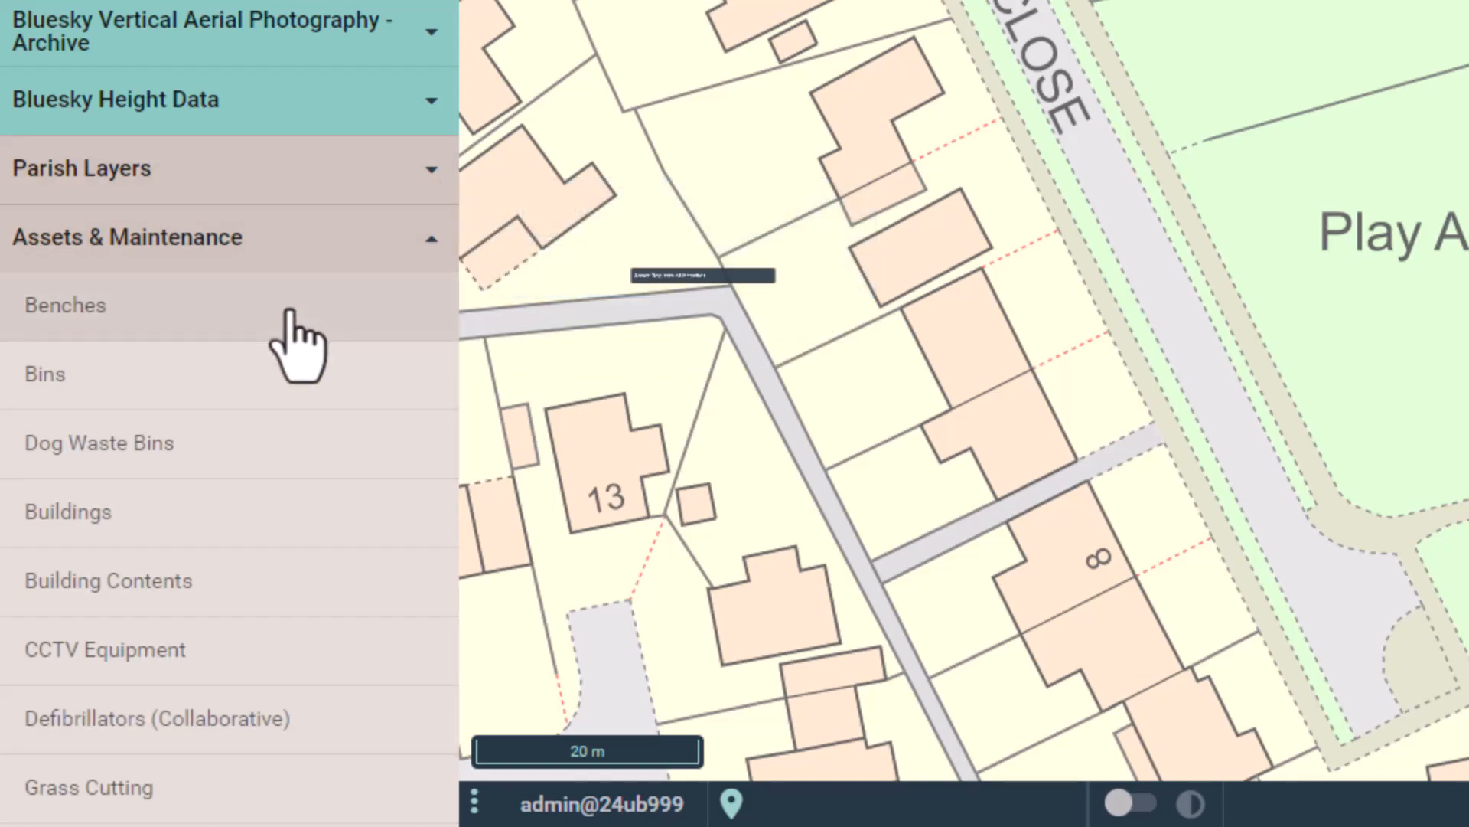
pyautogui.scroll(-8, 290, 321)
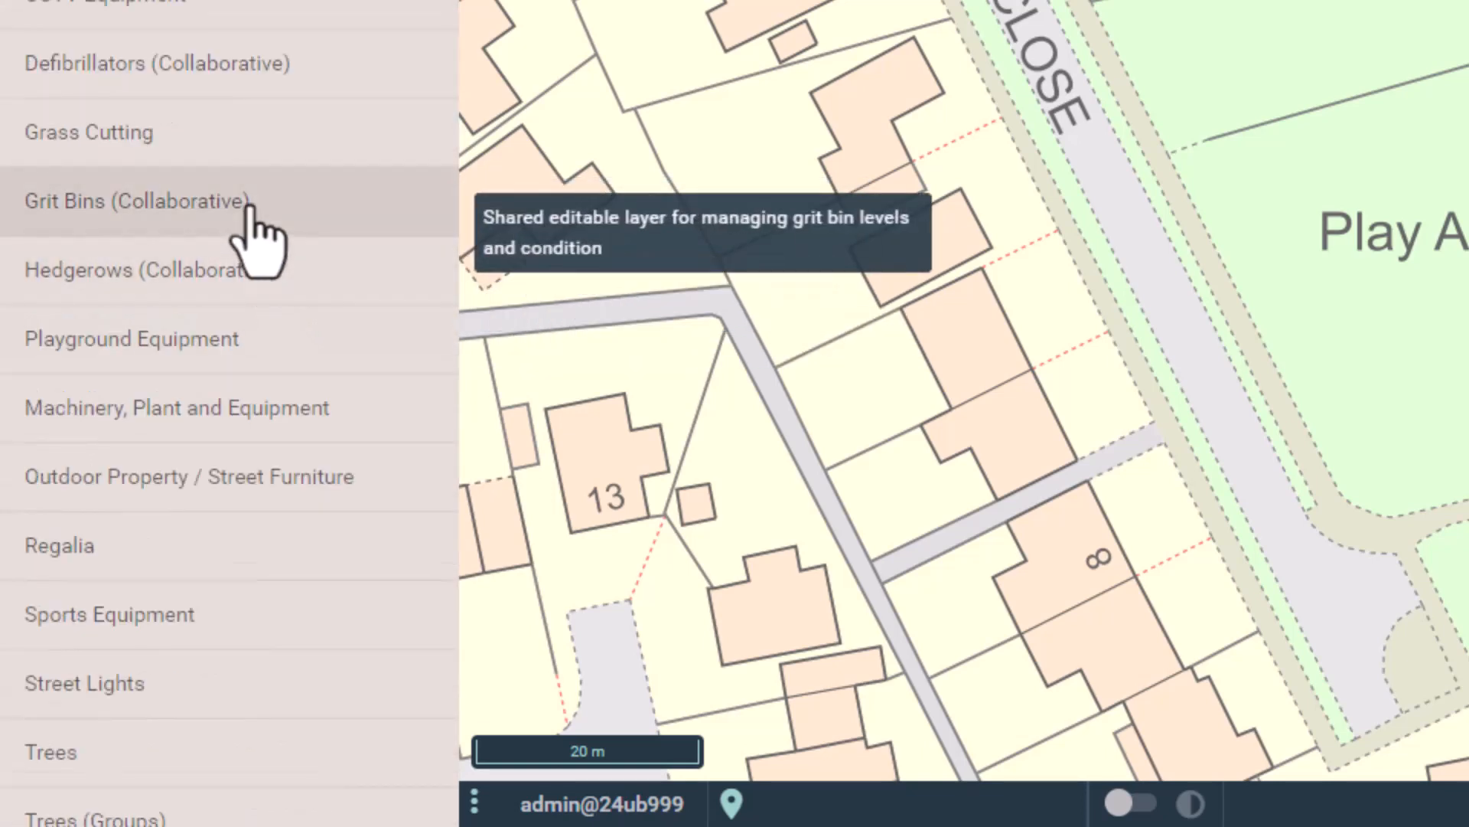
pyautogui.scroll(-12, 249, 205)
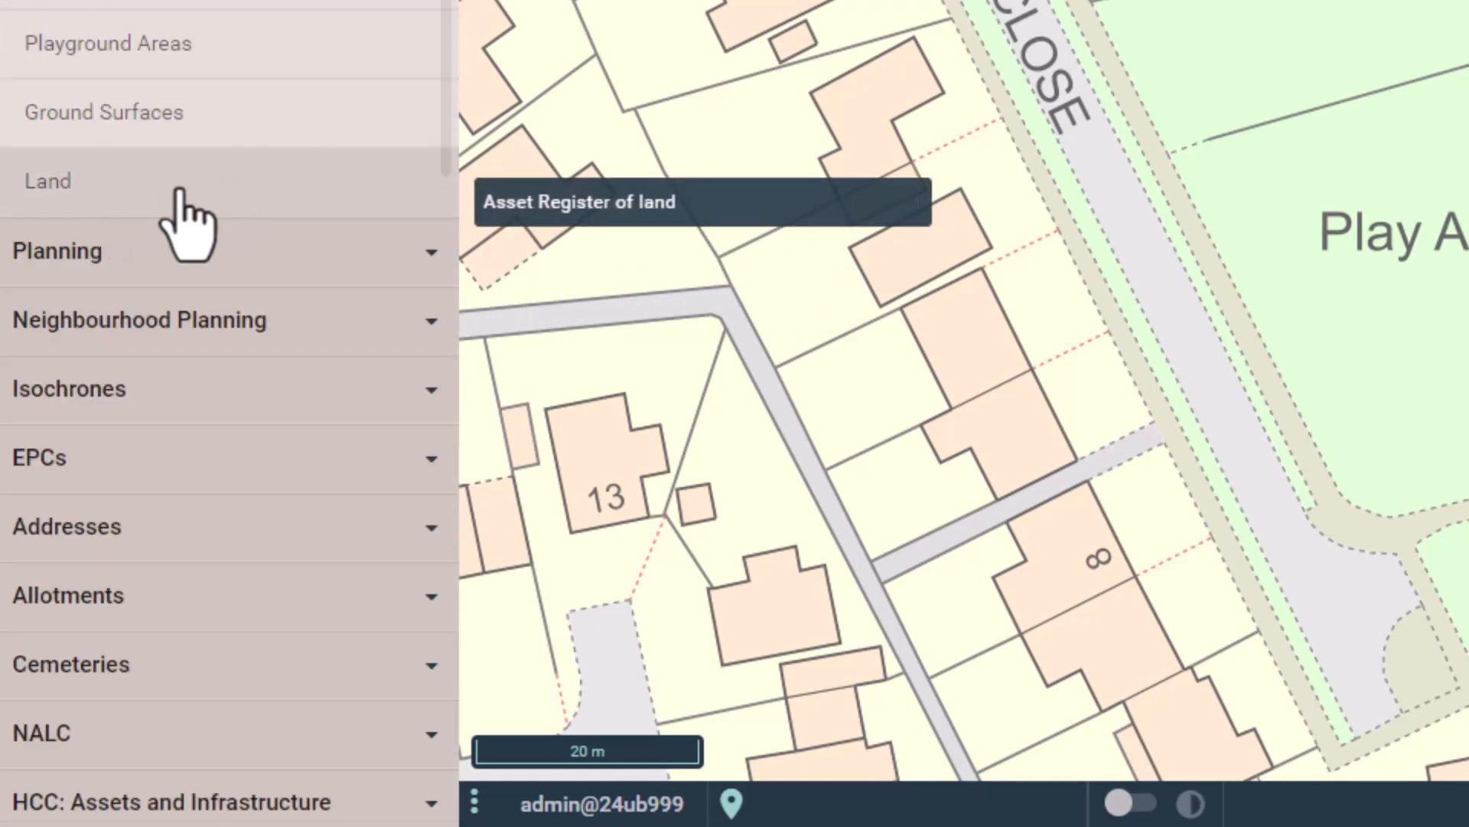
pyautogui.click(131, 189)
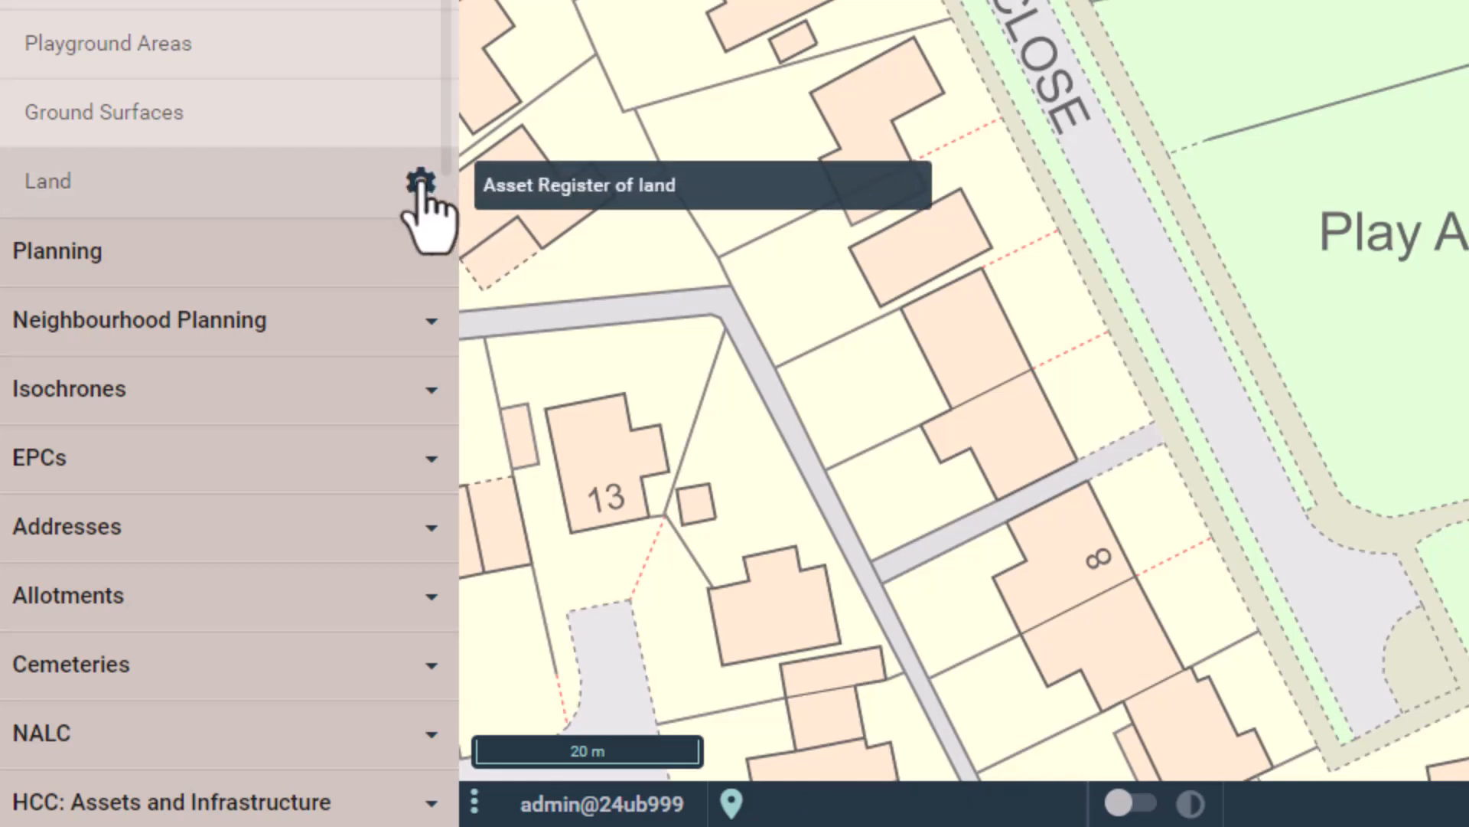
pyautogui.click(420, 186)
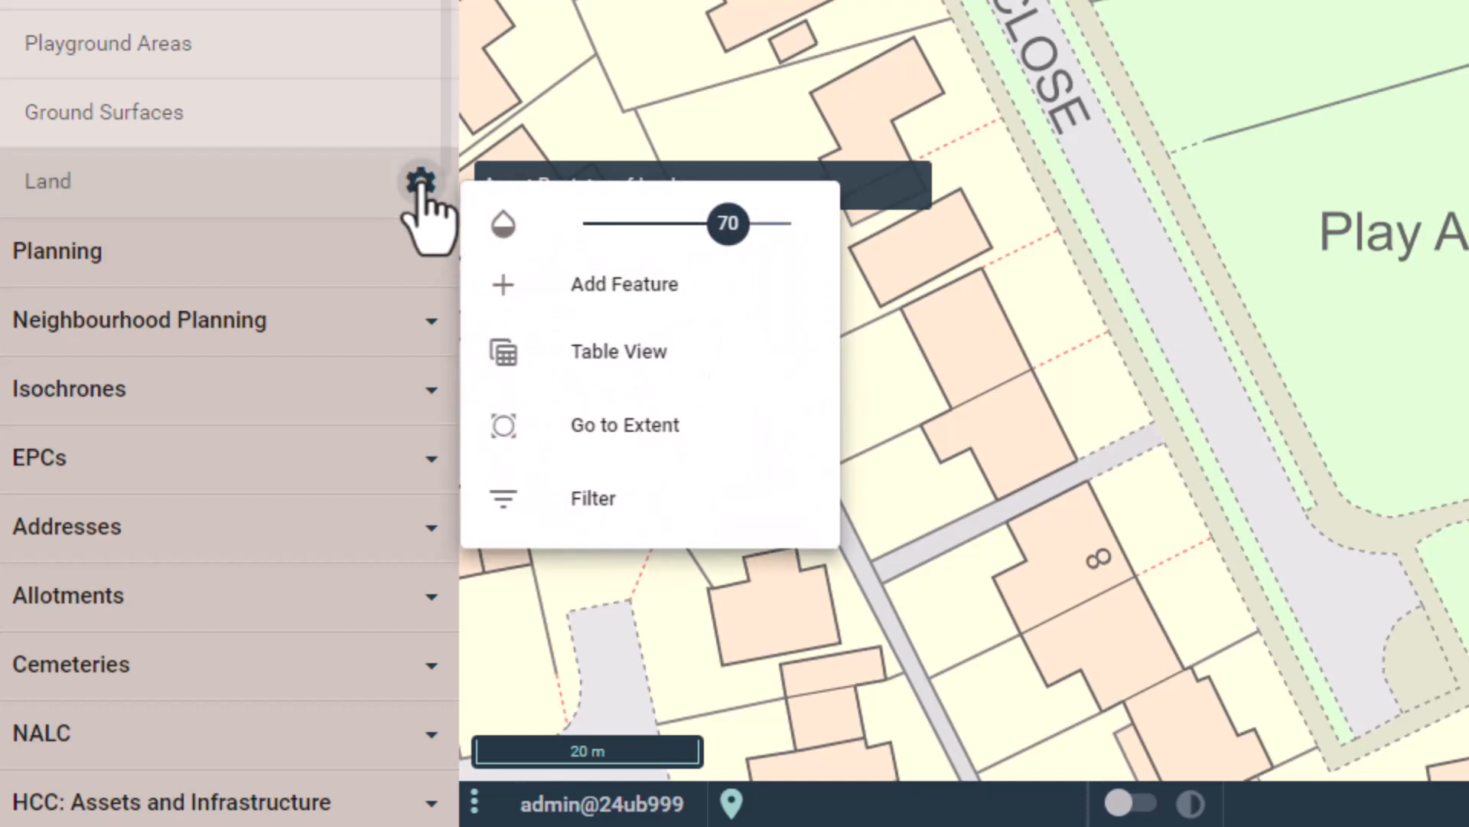
pyautogui.click(635, 300)
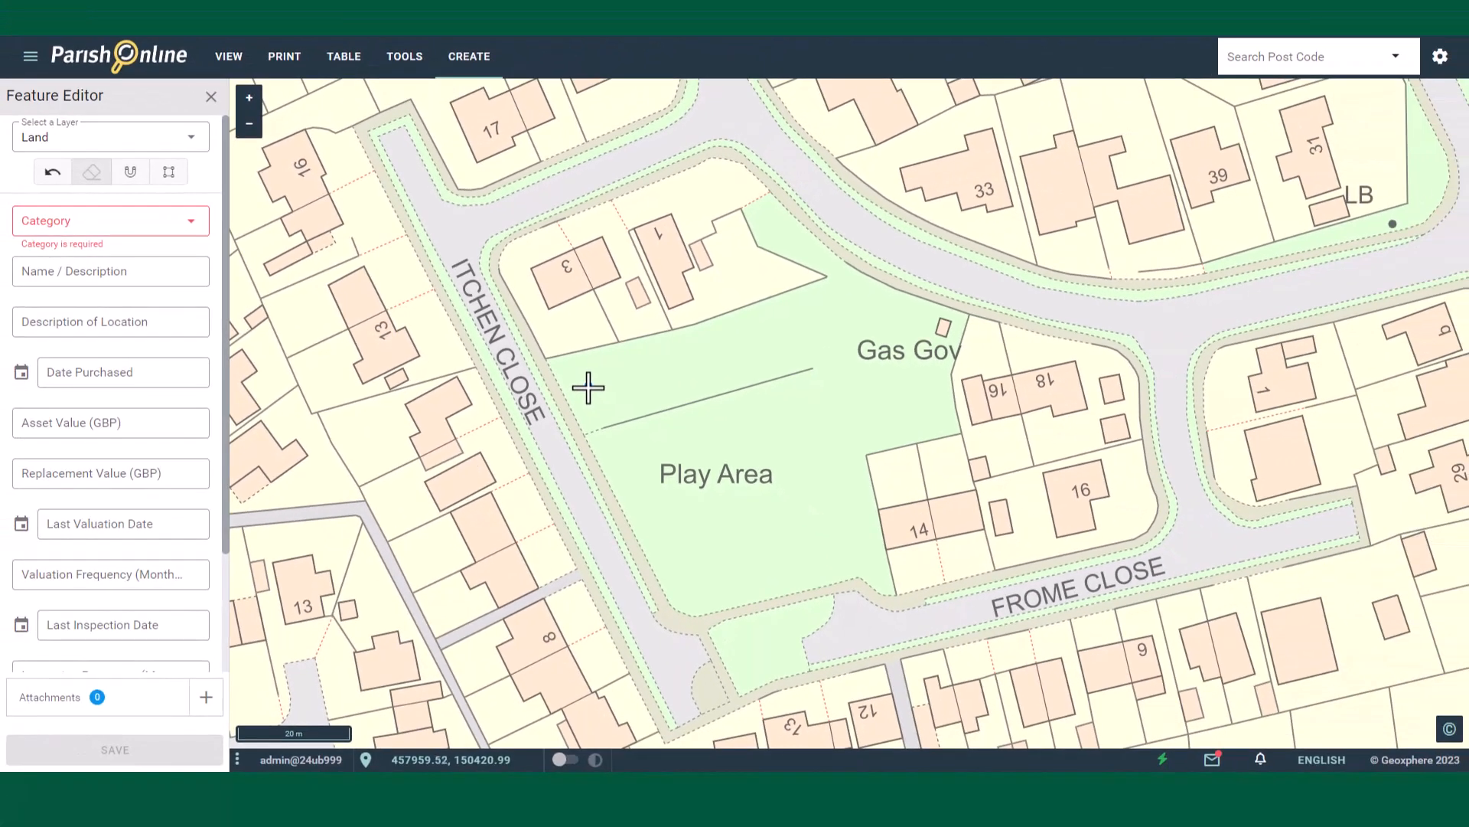
# Step: Draw a polygon around the play area between Itchen Close and Frome Close
pyautogui.click(544, 360)
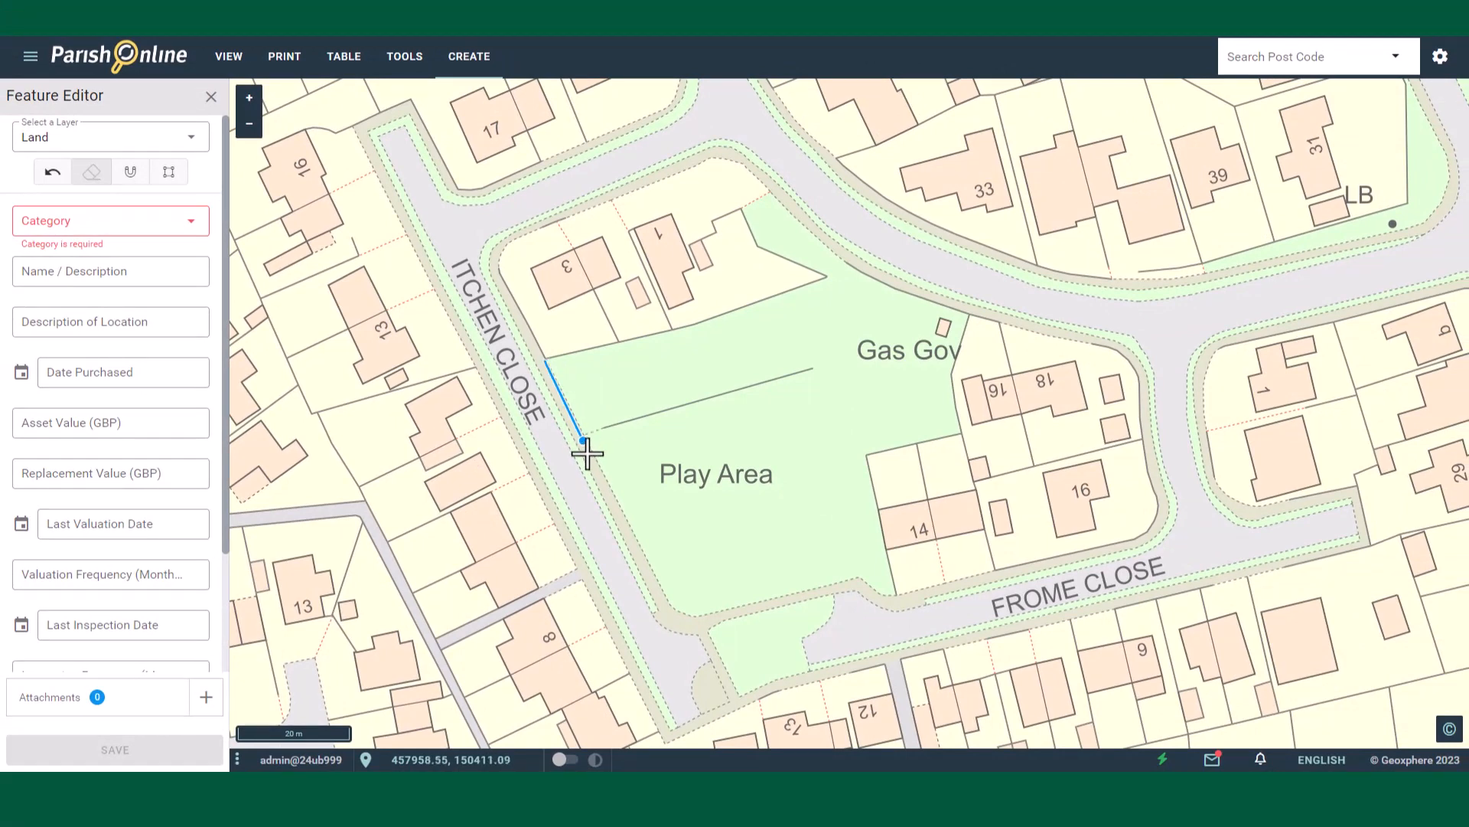
pyautogui.click(610, 480)
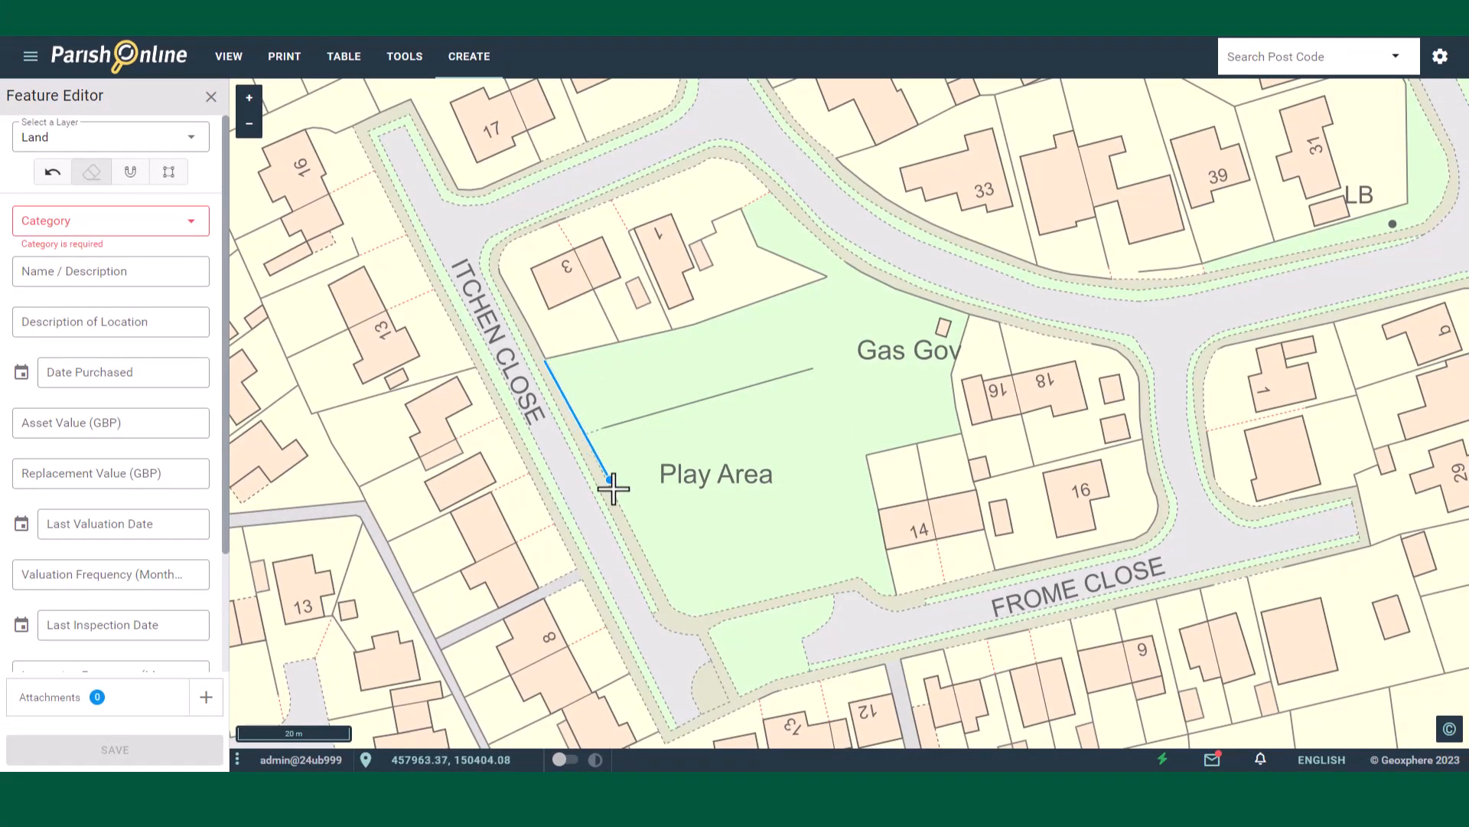
pyautogui.click(672, 608)
pyautogui.click(716, 615)
pyautogui.click(861, 582)
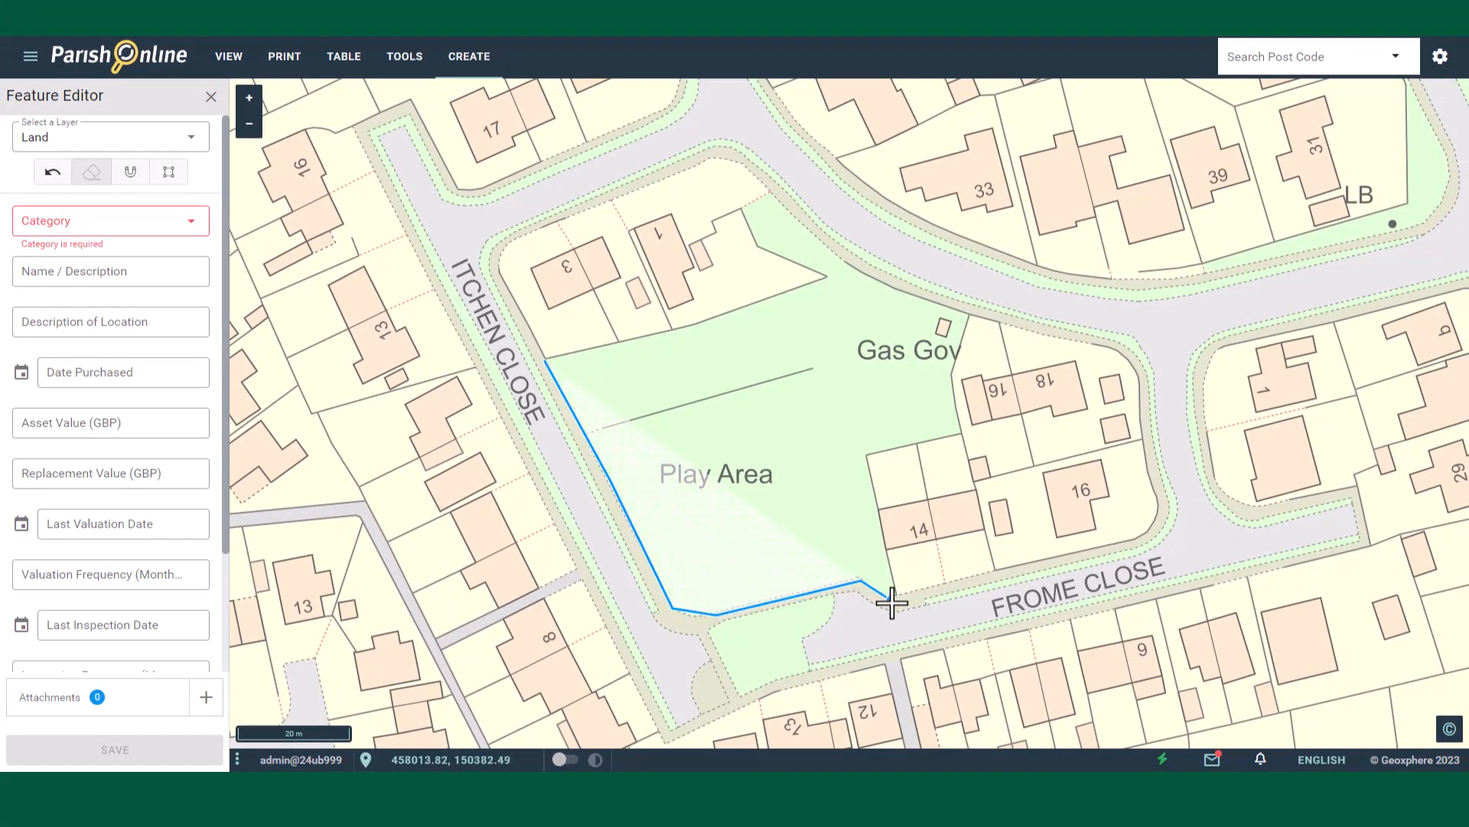
pyautogui.click(894, 600)
pyautogui.click(867, 453)
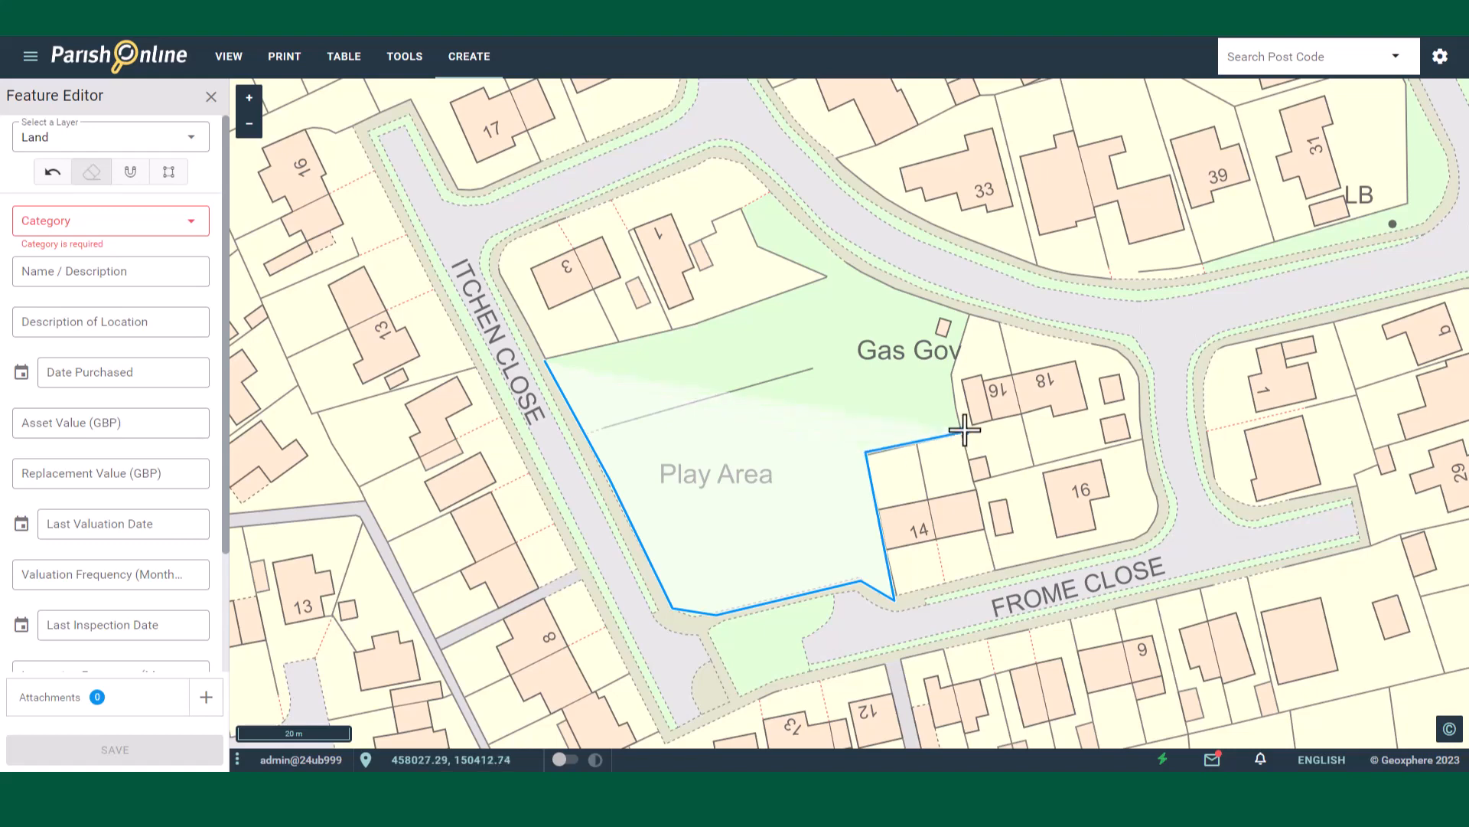
pyautogui.click(965, 433)
pyautogui.click(953, 381)
pyautogui.click(968, 321)
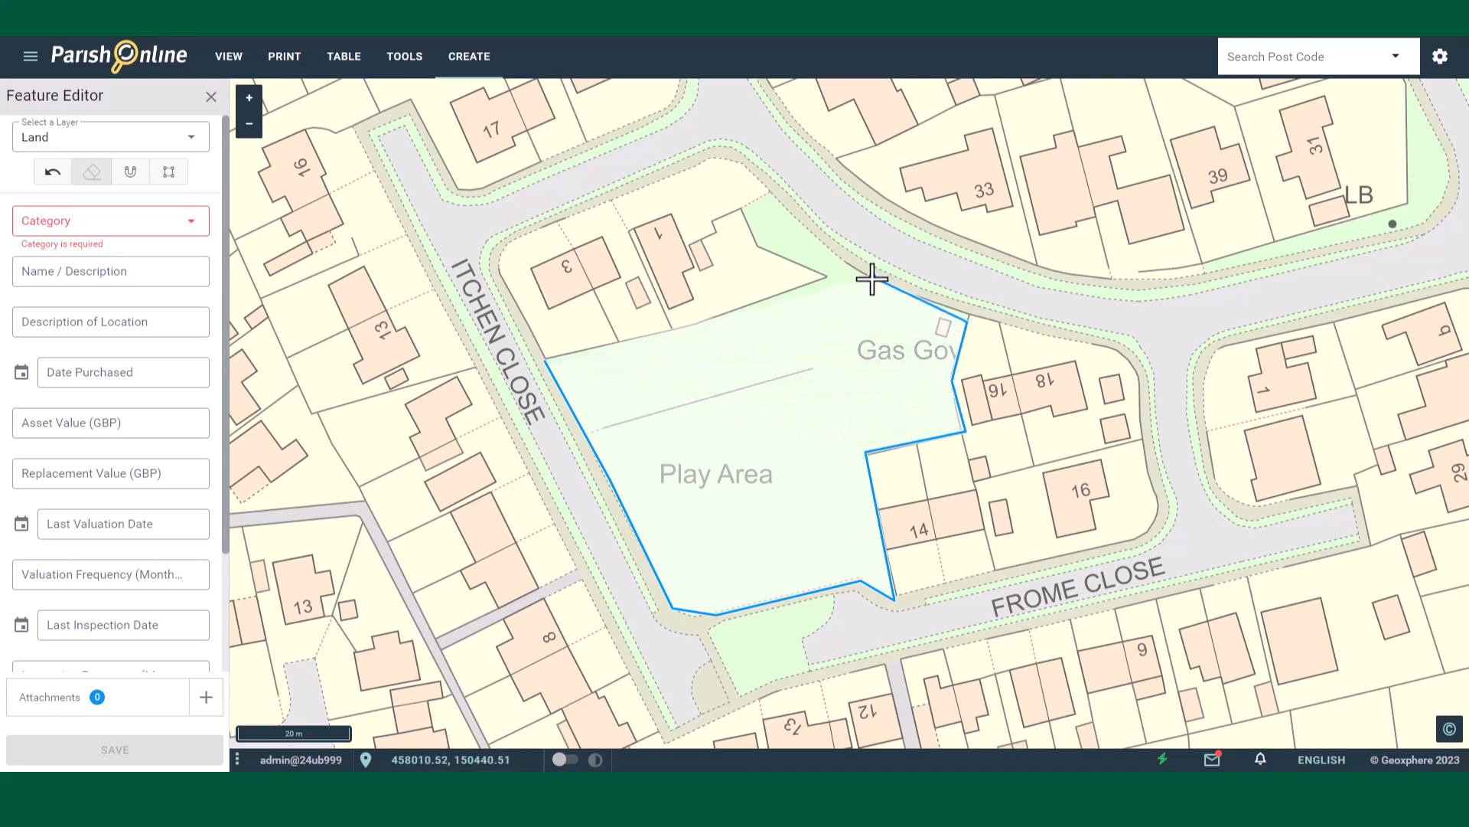
pyautogui.click(847, 270)
pyautogui.click(825, 279)
pyautogui.click(667, 329)
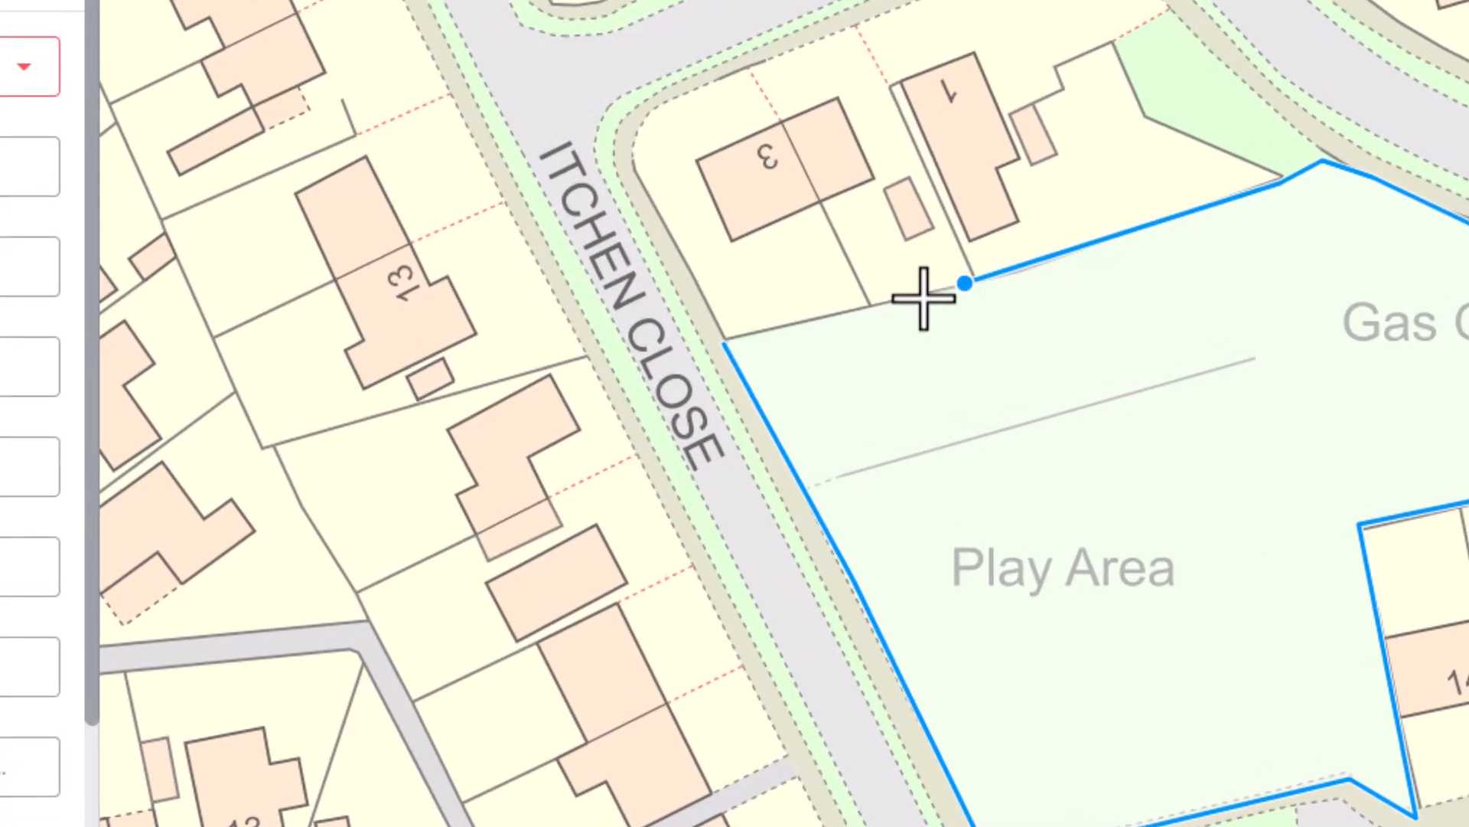
pyautogui.click(765, 332)
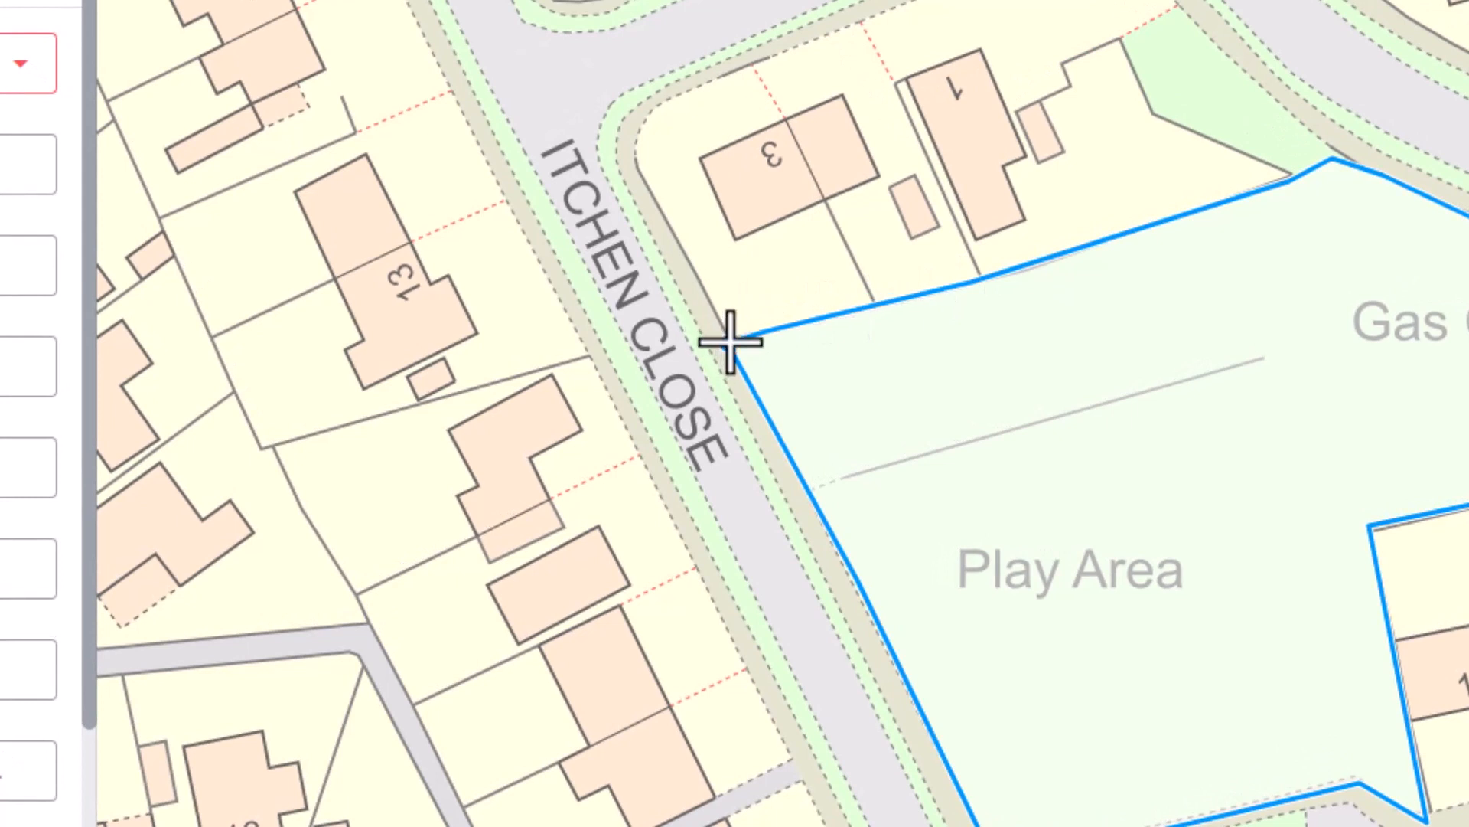
pyautogui.click(730, 341)
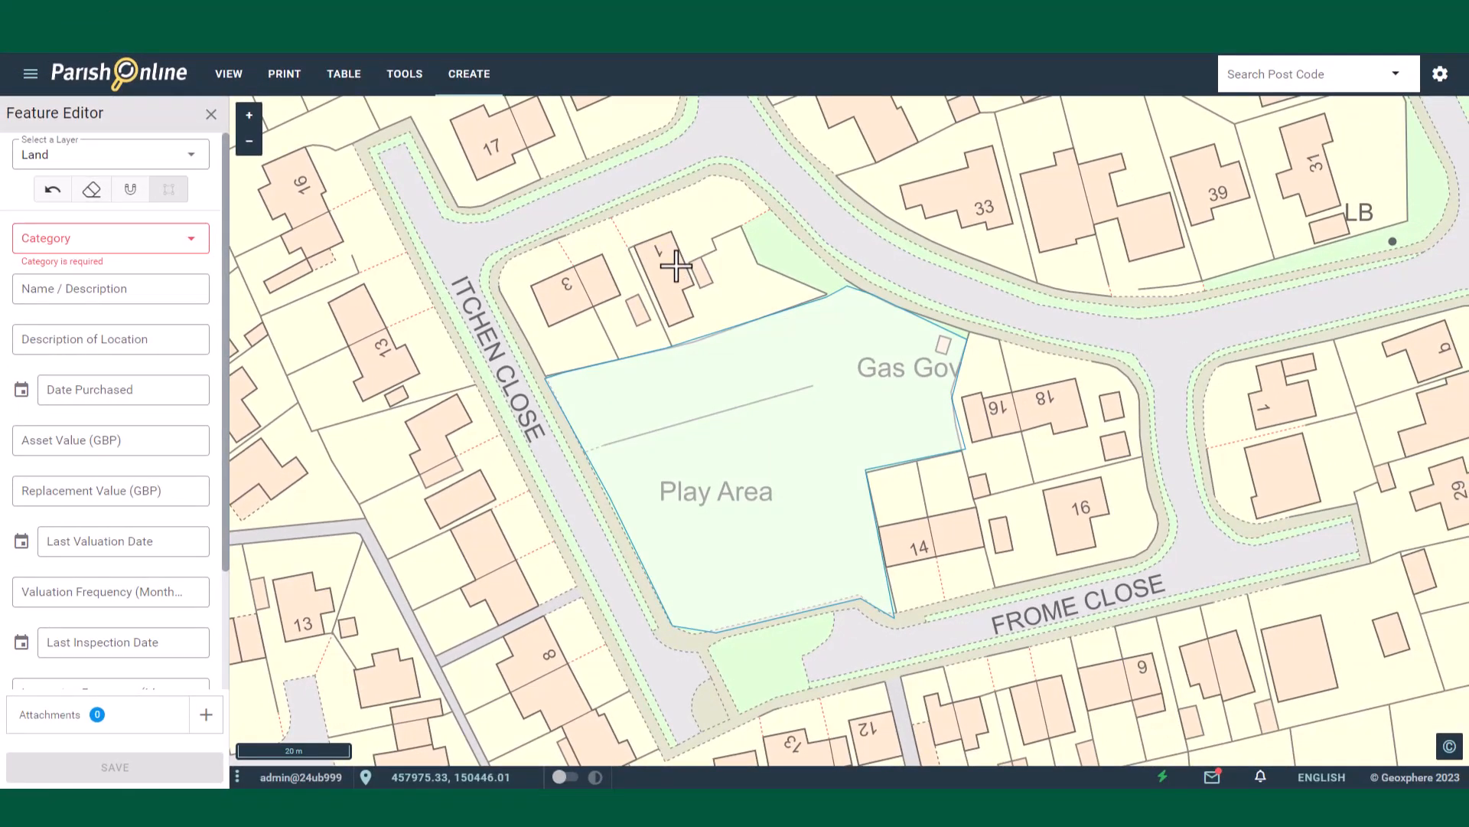
# Step: Set the feature's category to Park / Public Space and its name to Itchen Play Area
pyautogui.click(116, 238)
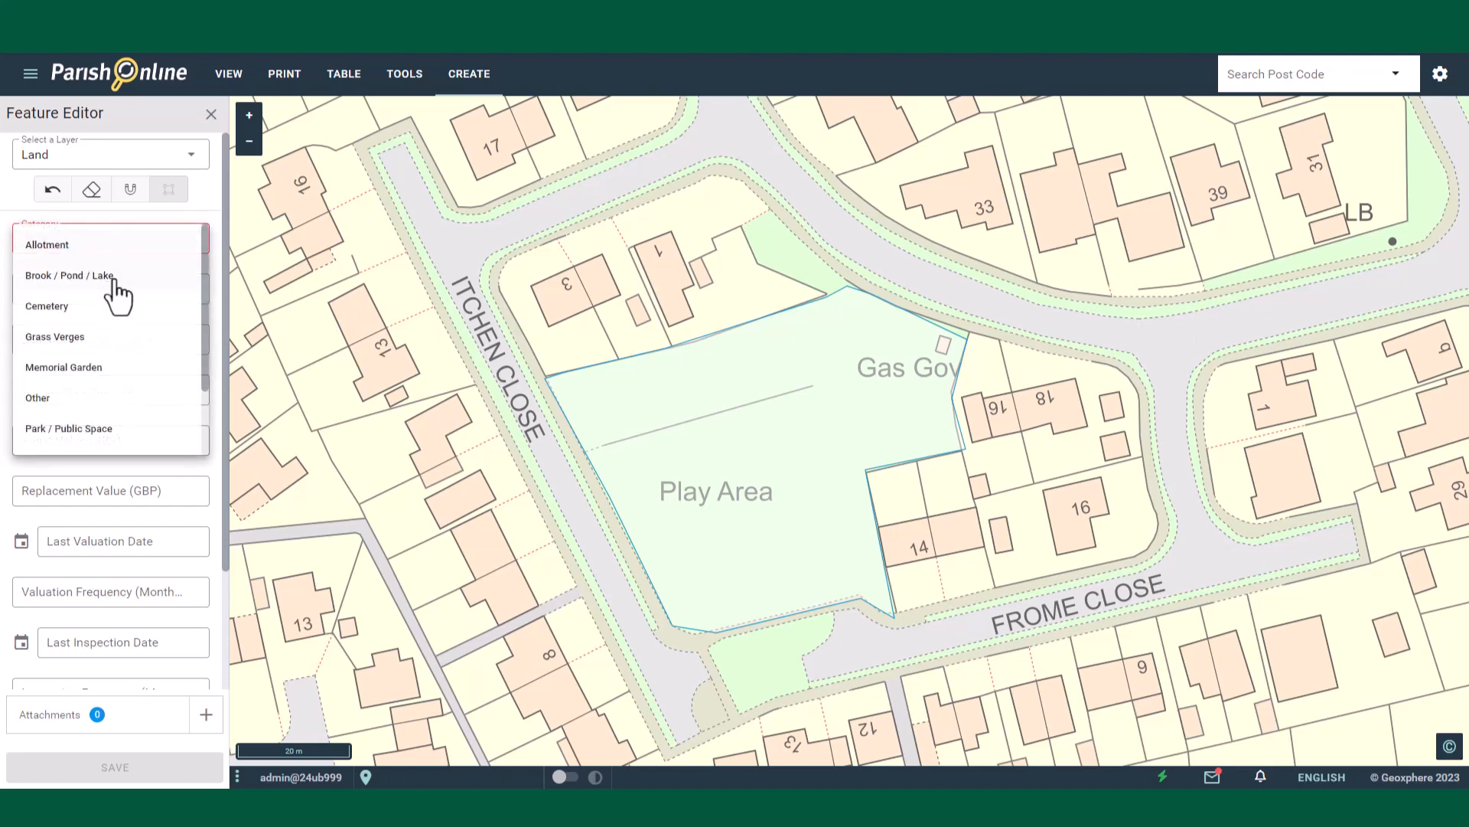
pyautogui.scroll(-2, 136, 332)
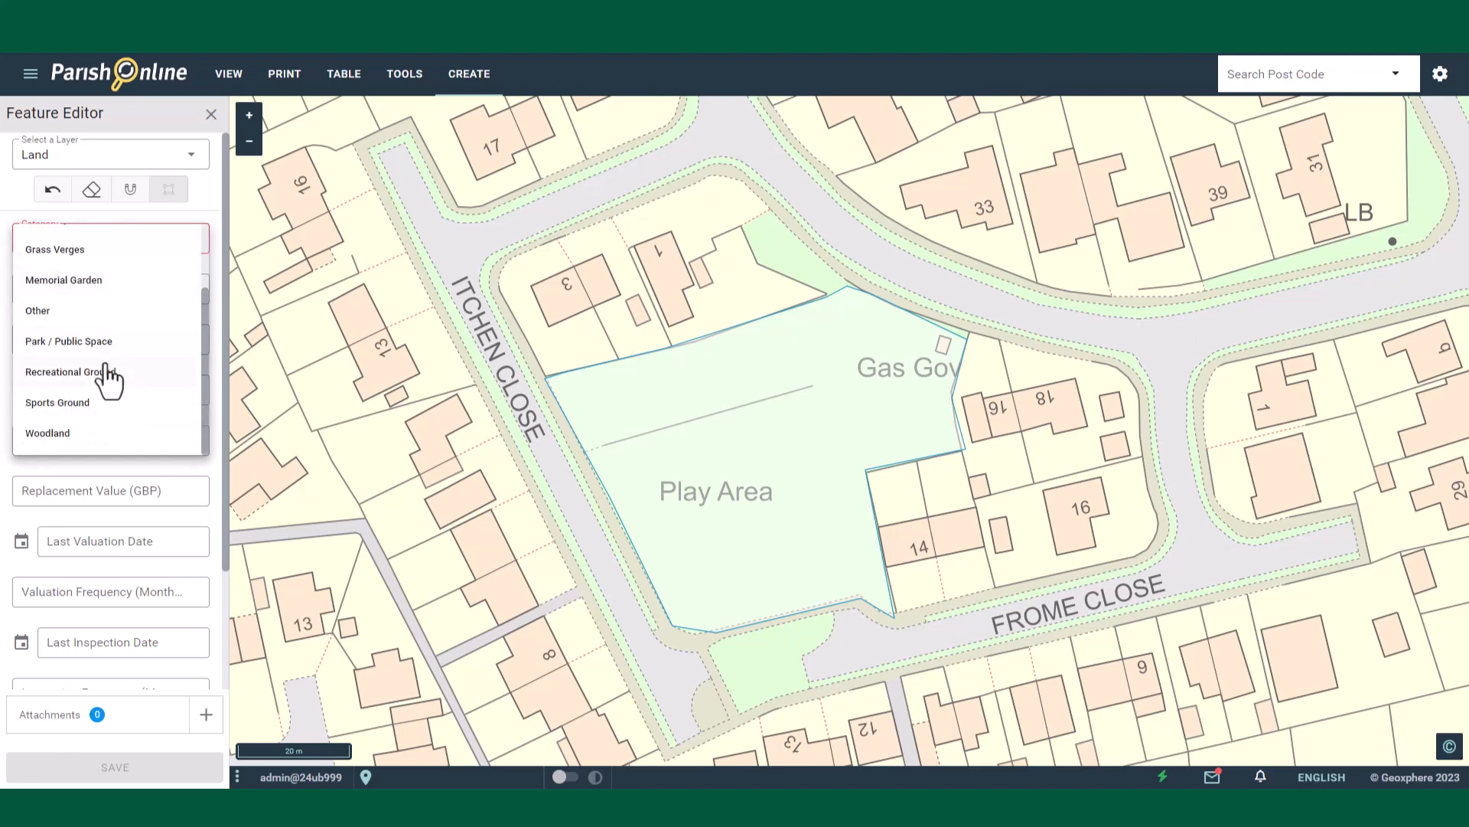
pyautogui.click(102, 348)
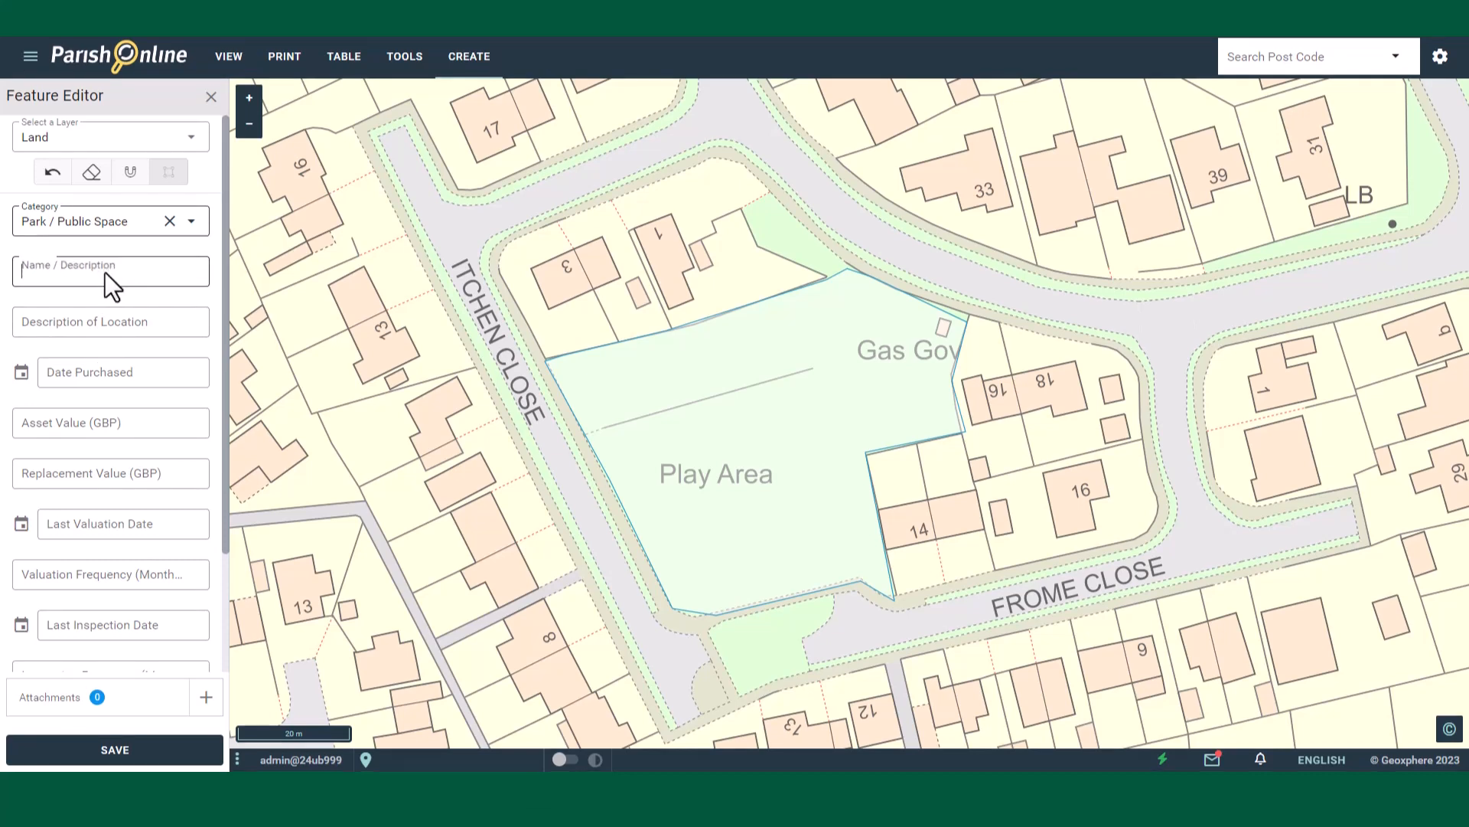
pyautogui.click(107, 290)
pyautogui.write('Itchen Play Area')
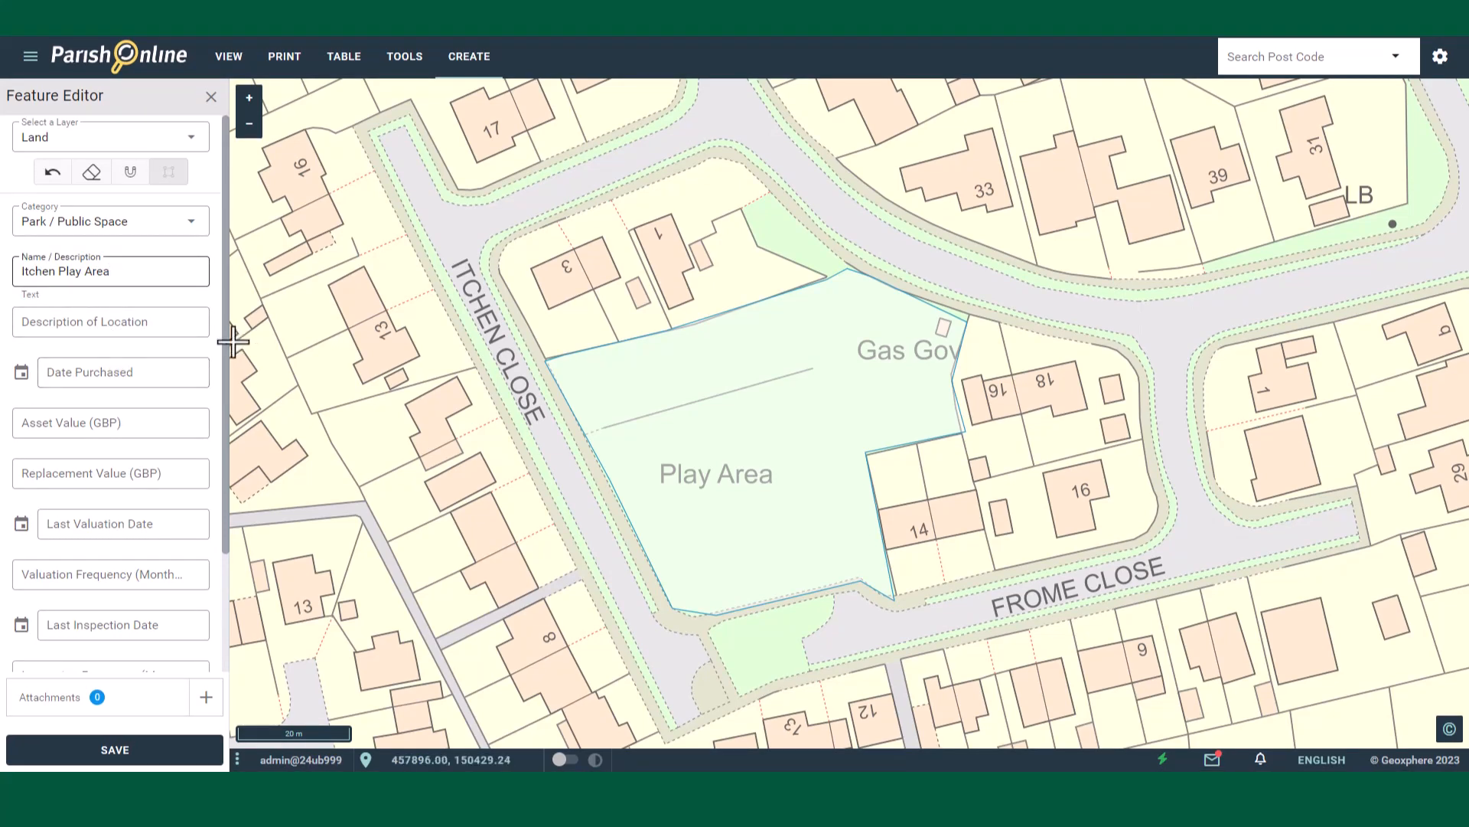
# Step: Save the new land feature and close the feature editor
pyautogui.scroll(-3, 223, 338)
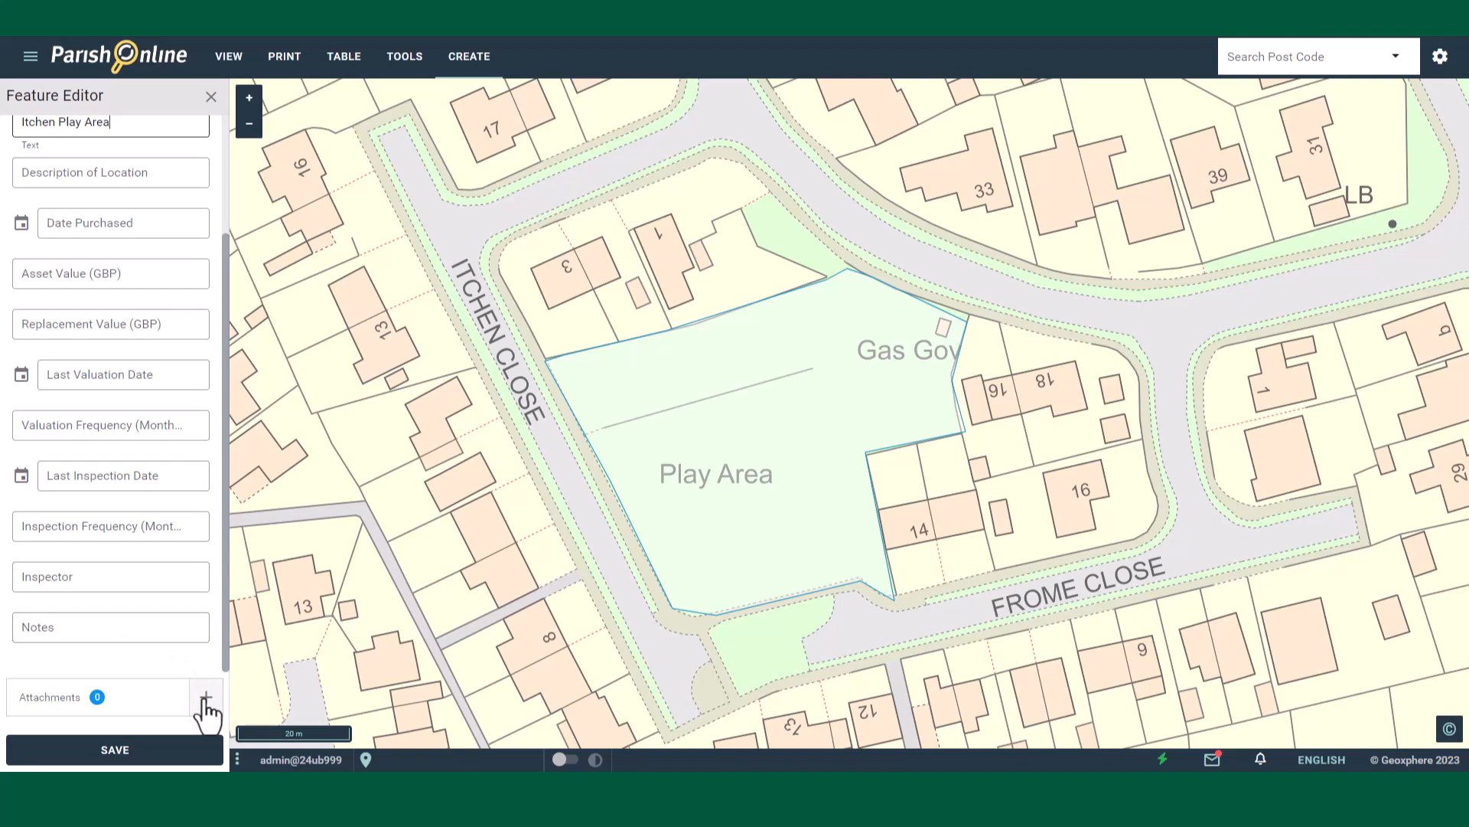
pyautogui.click(125, 753)
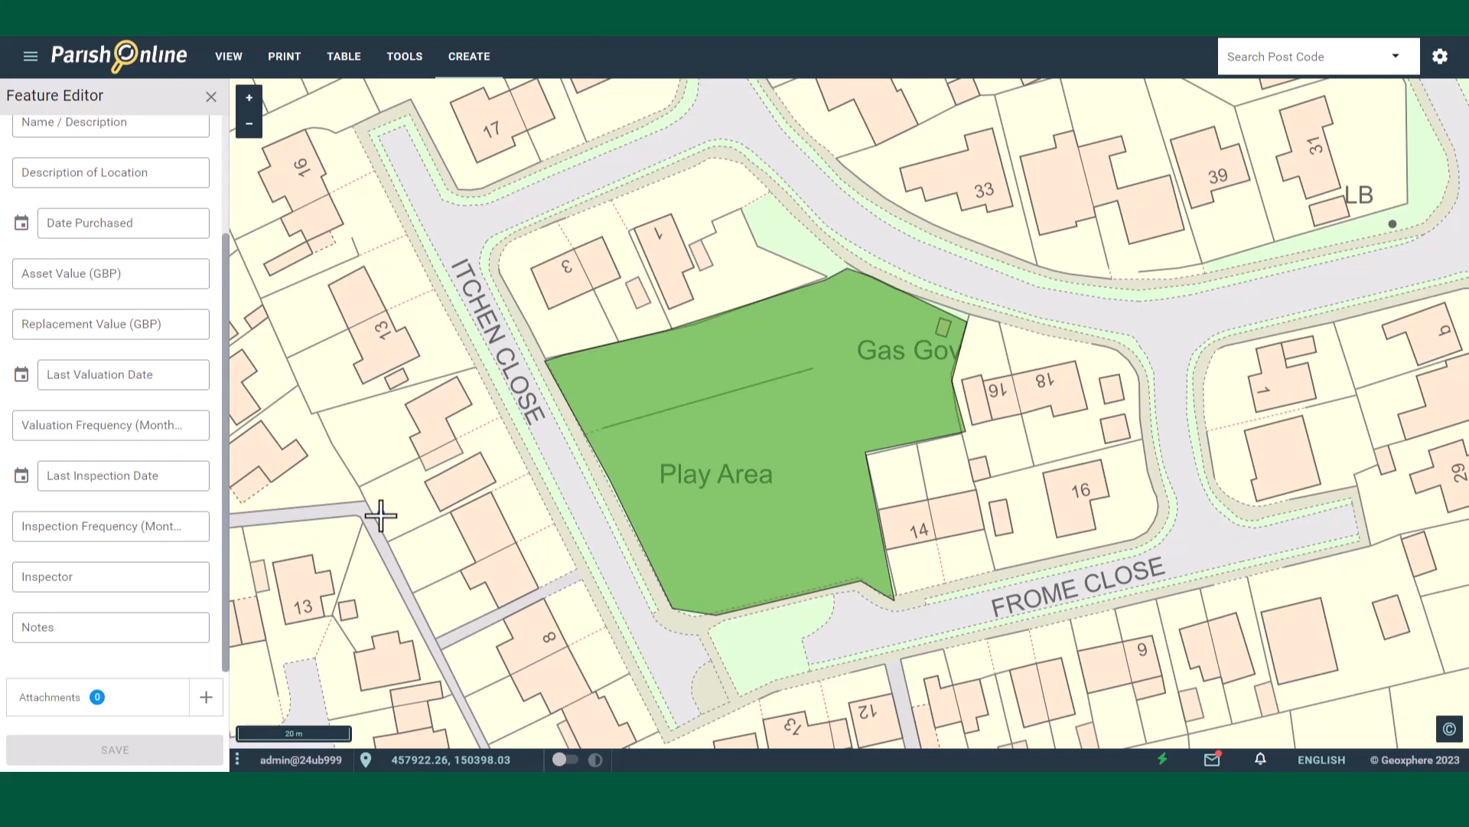
pyautogui.click(211, 97)
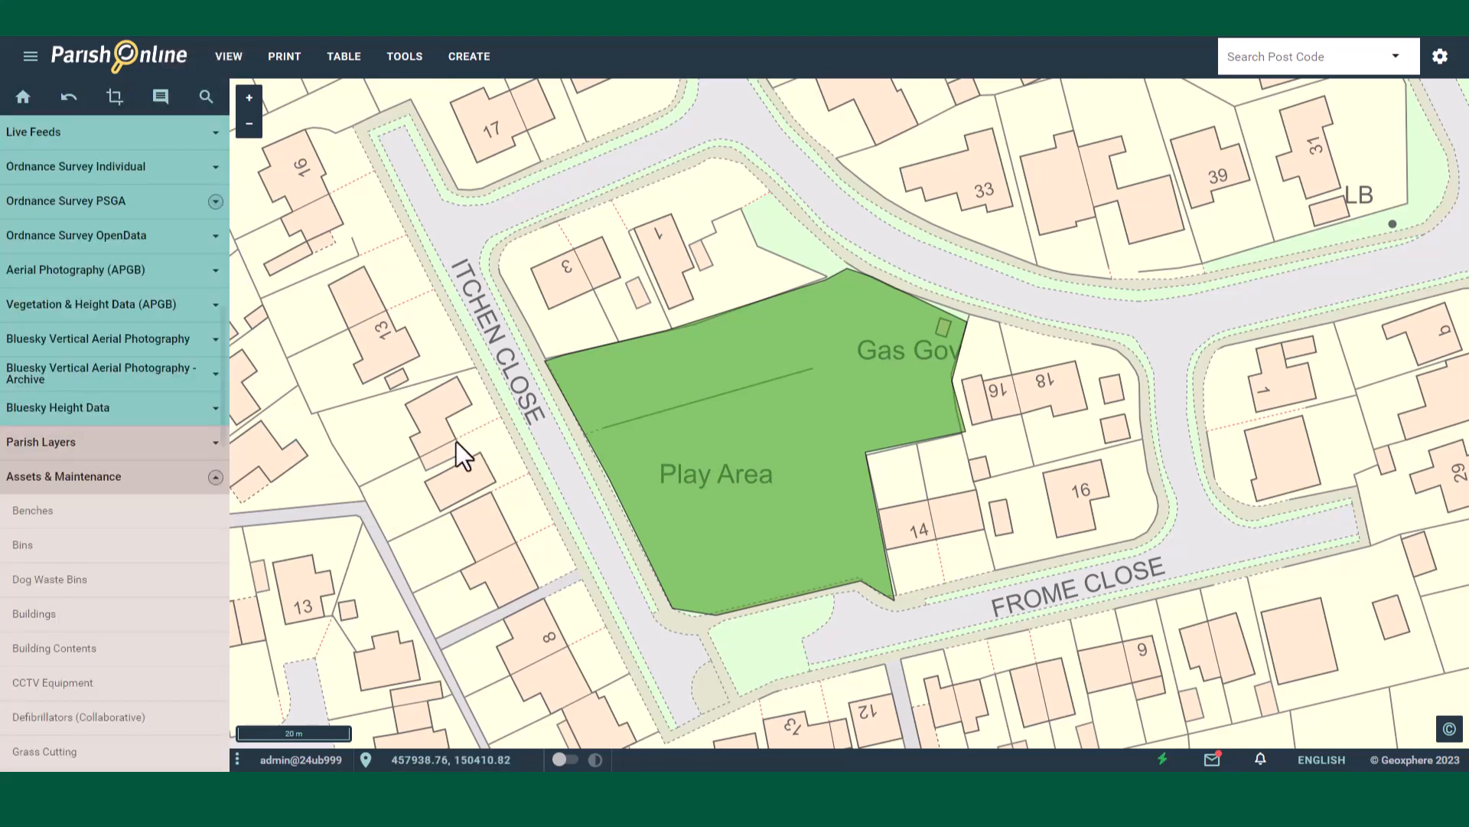
# Step: Hide and show the Land layer again
pyautogui.scroll(-8, 102, 428)
pyautogui.scroll(-3, 101, 432)
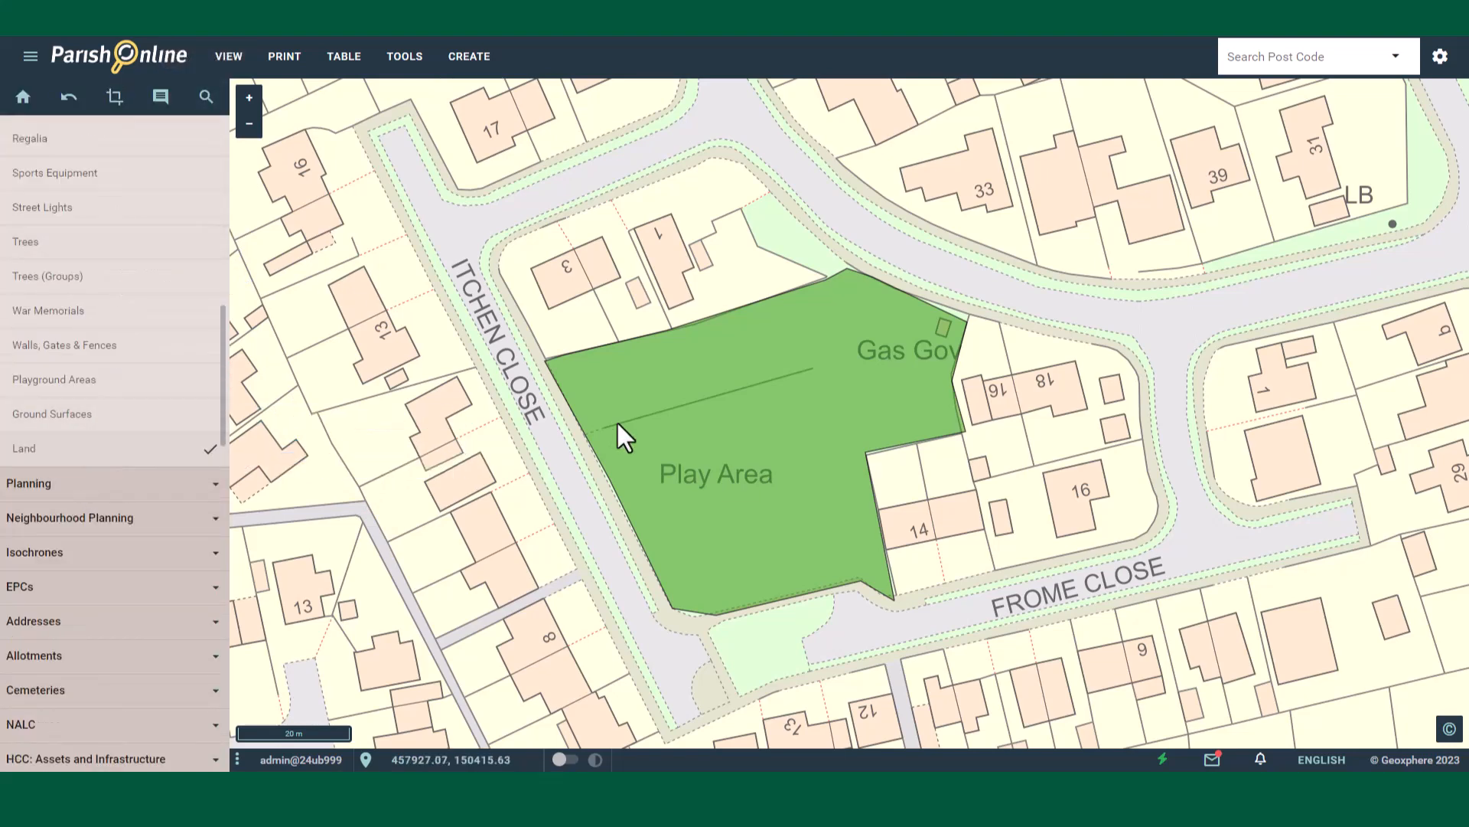
pyautogui.click(84, 459)
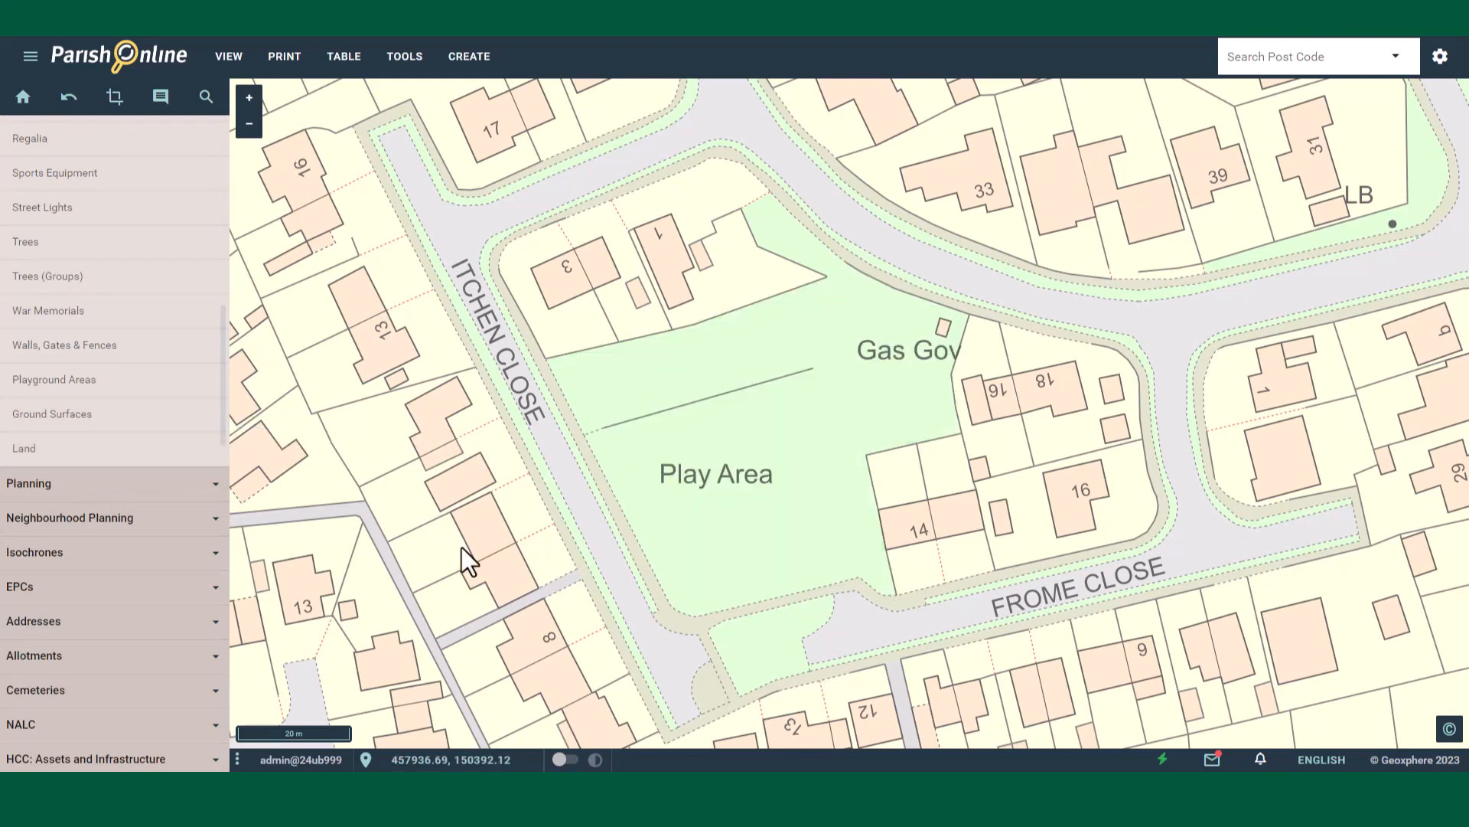
pyautogui.click(69, 459)
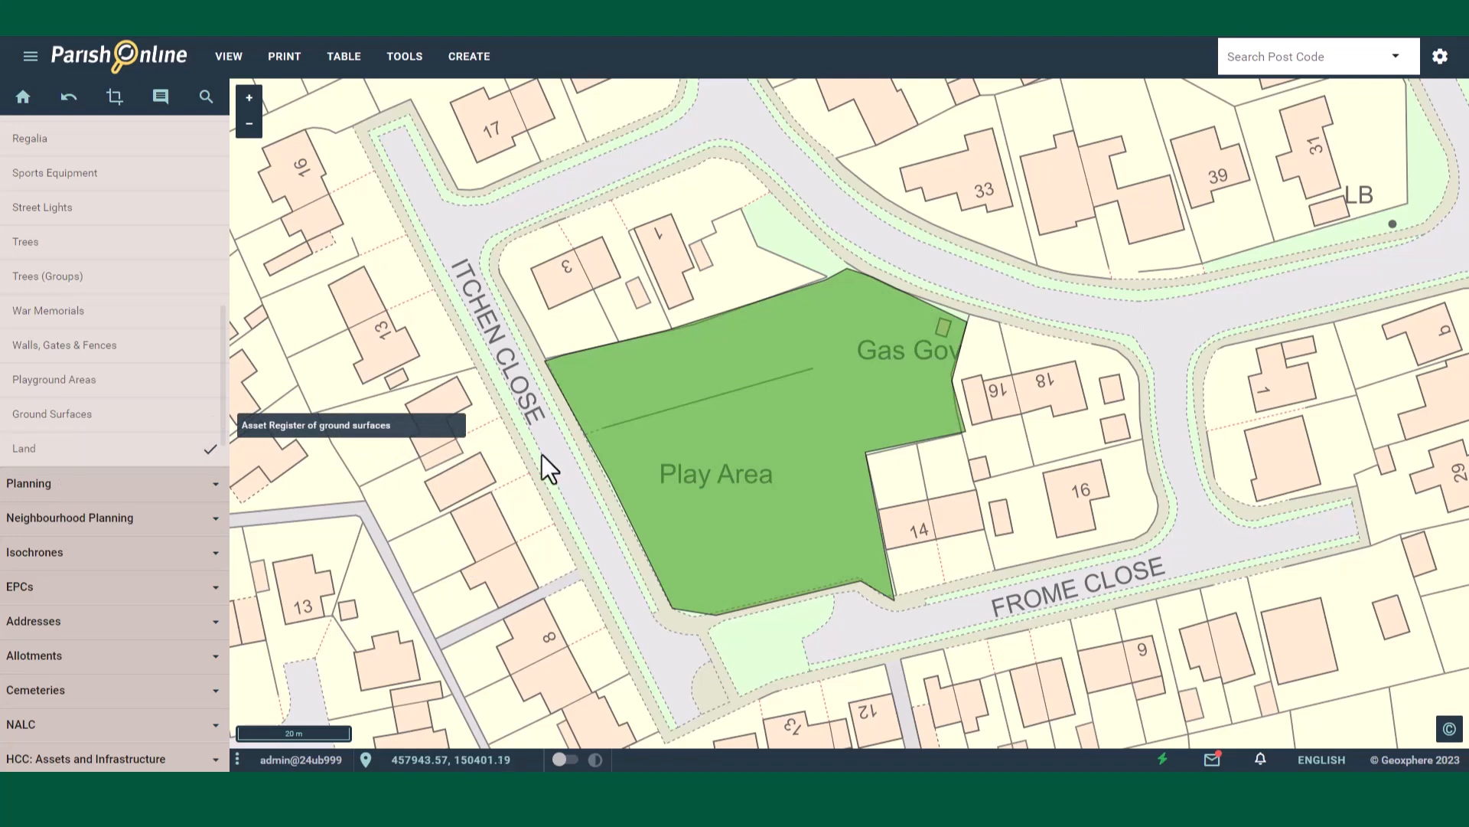
# Step: Open the play area feature's details, show its area in Hectares, and close the details panel
pyautogui.click(811, 407)
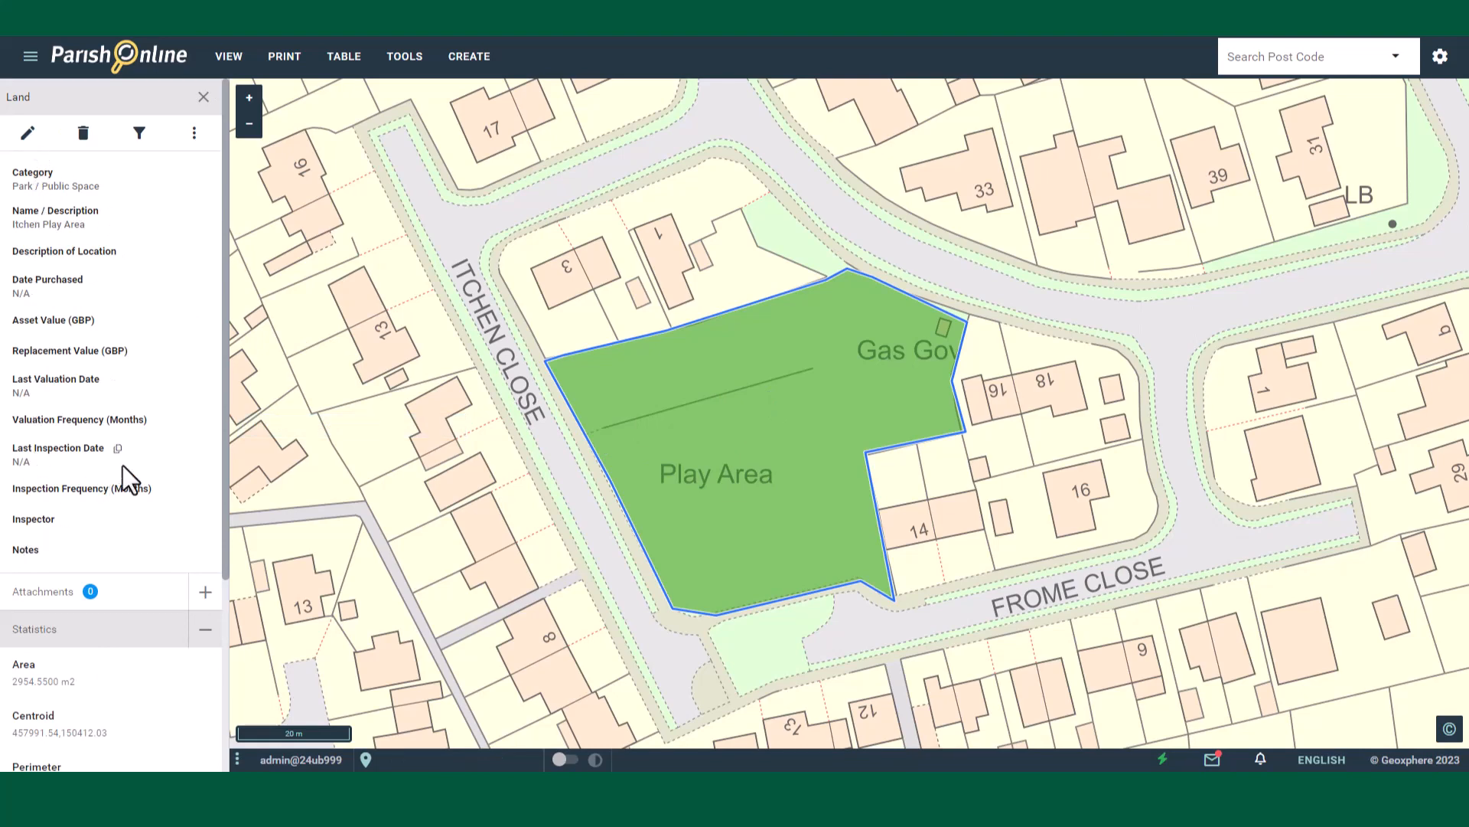
pyautogui.scroll(-3, 123, 466)
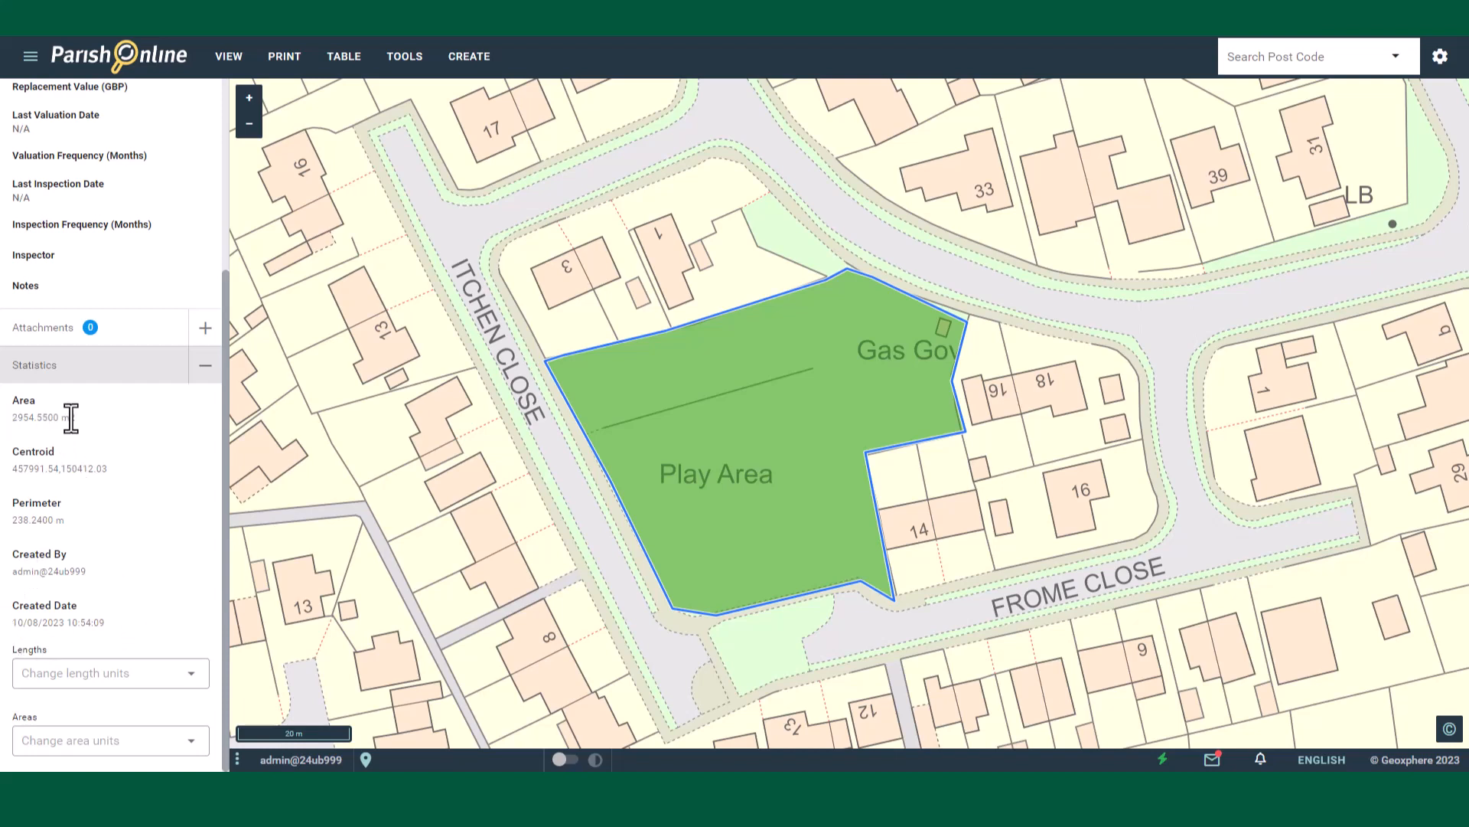
pyautogui.click(126, 741)
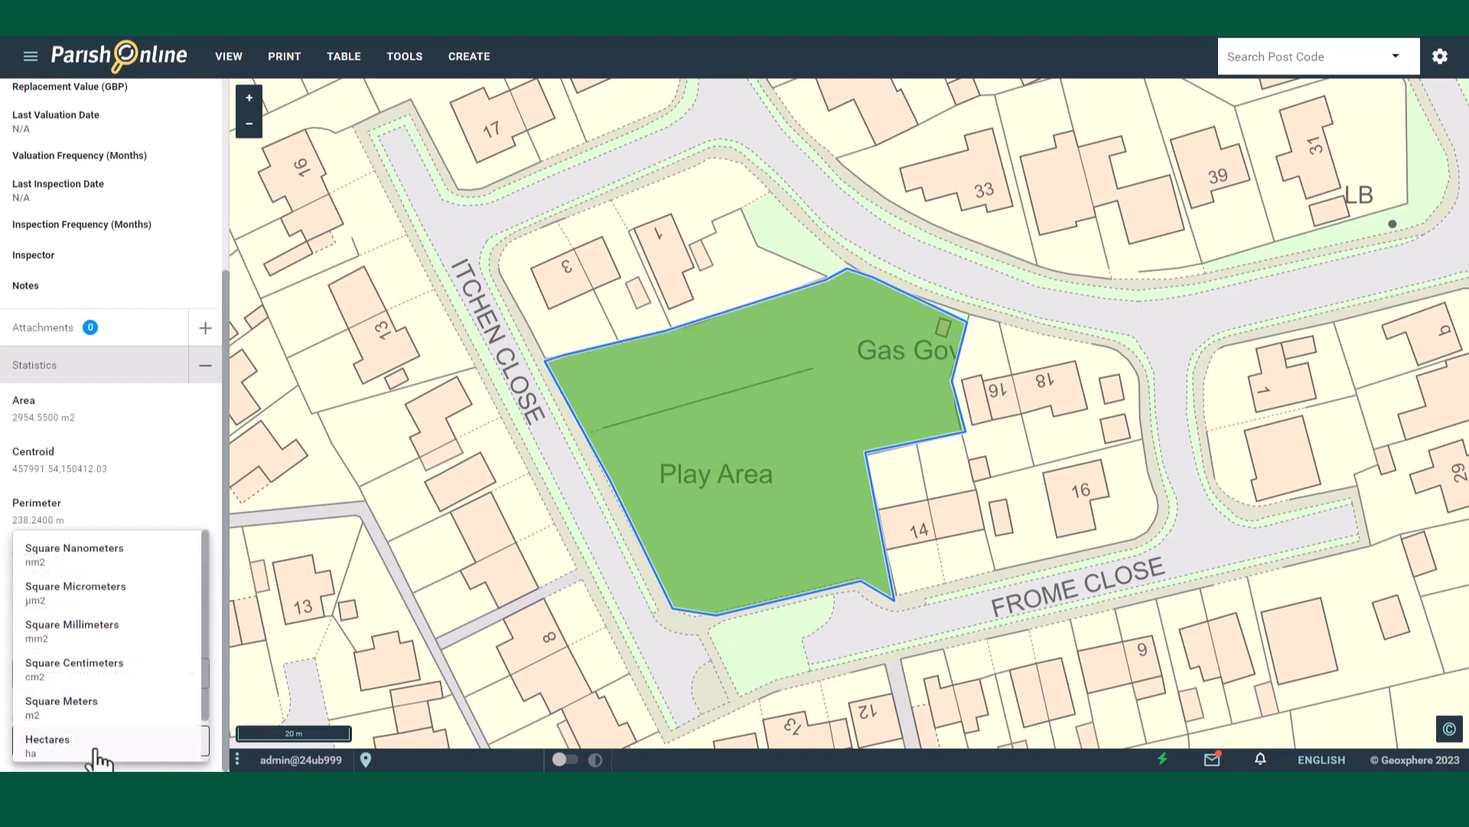
pyautogui.click(98, 754)
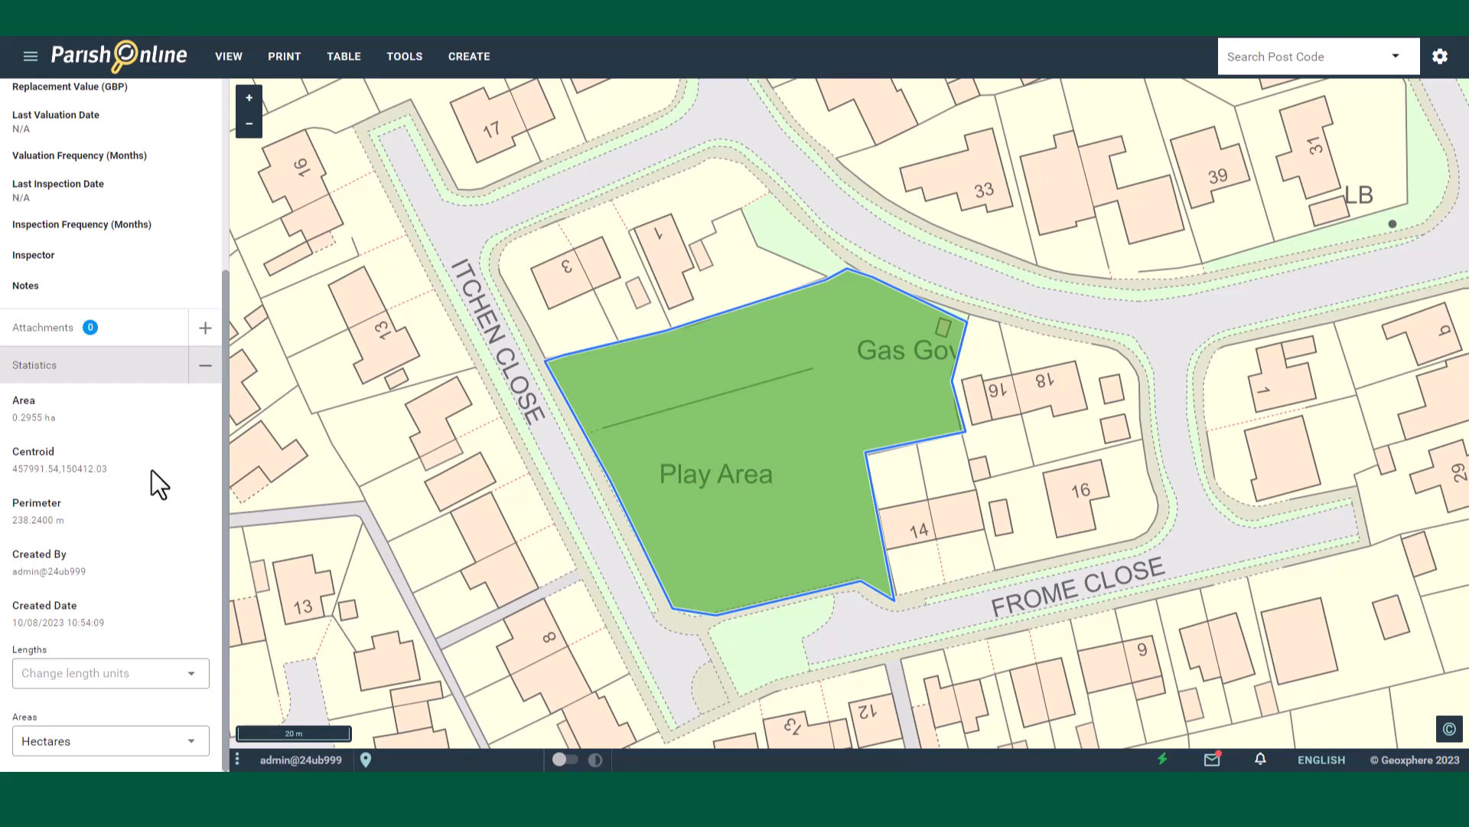
pyautogui.scroll(5, 151, 470)
pyautogui.click(203, 99)
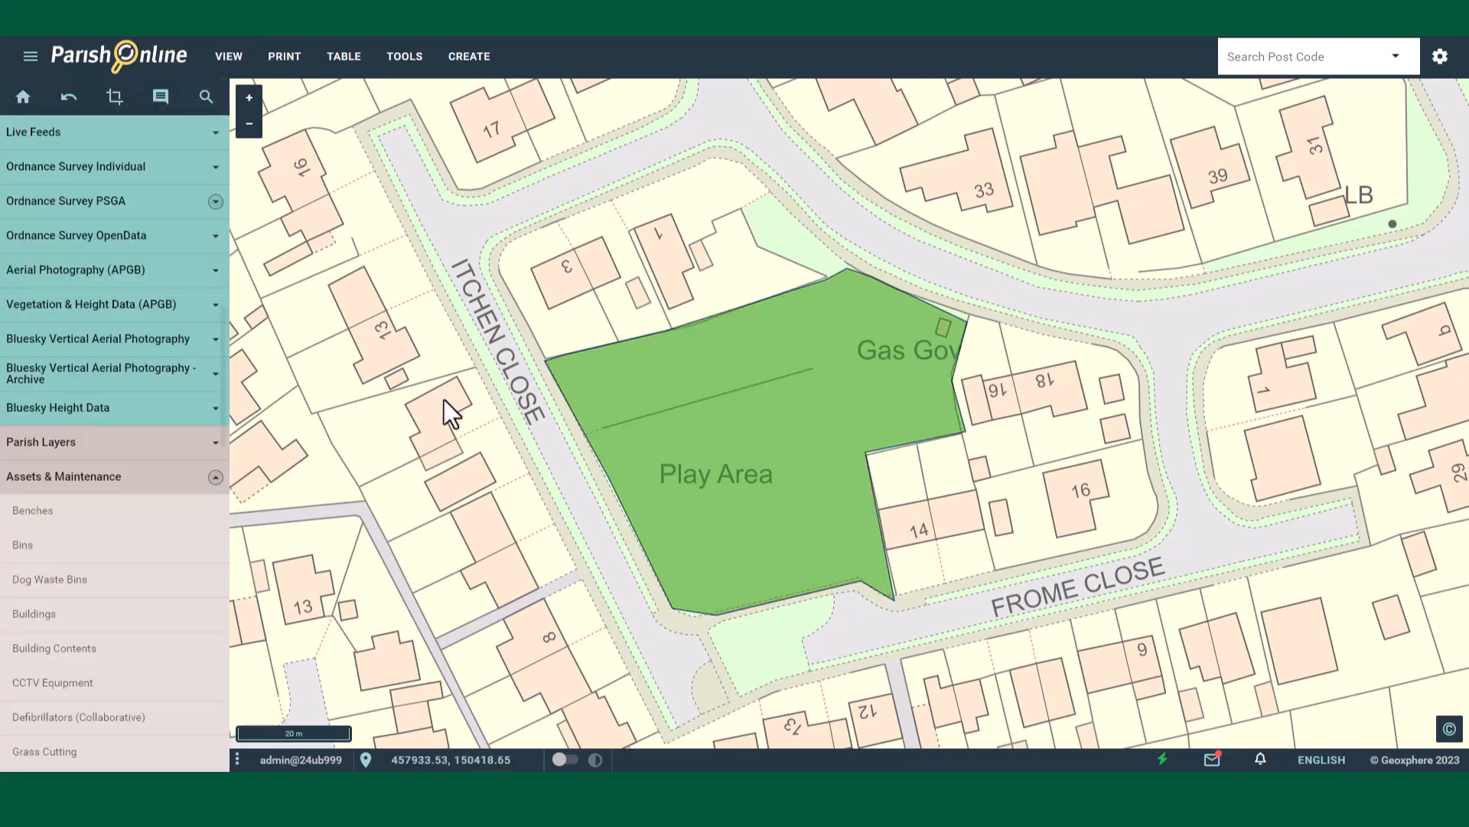
# Step: Delete the Itchen Play Area feature from the Land layer, confirming the deletion
pyautogui.click(739, 430)
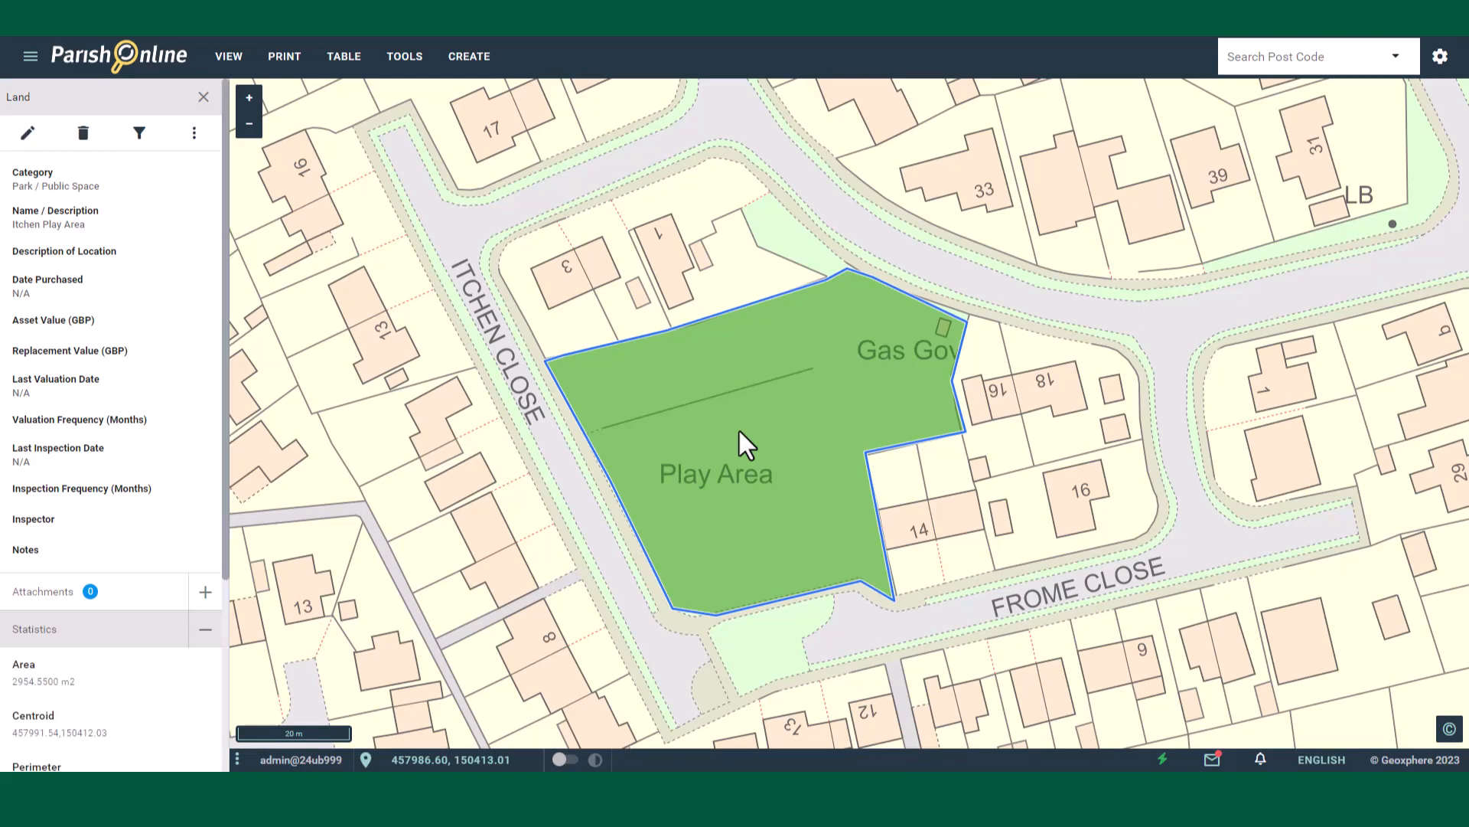
pyautogui.click(83, 139)
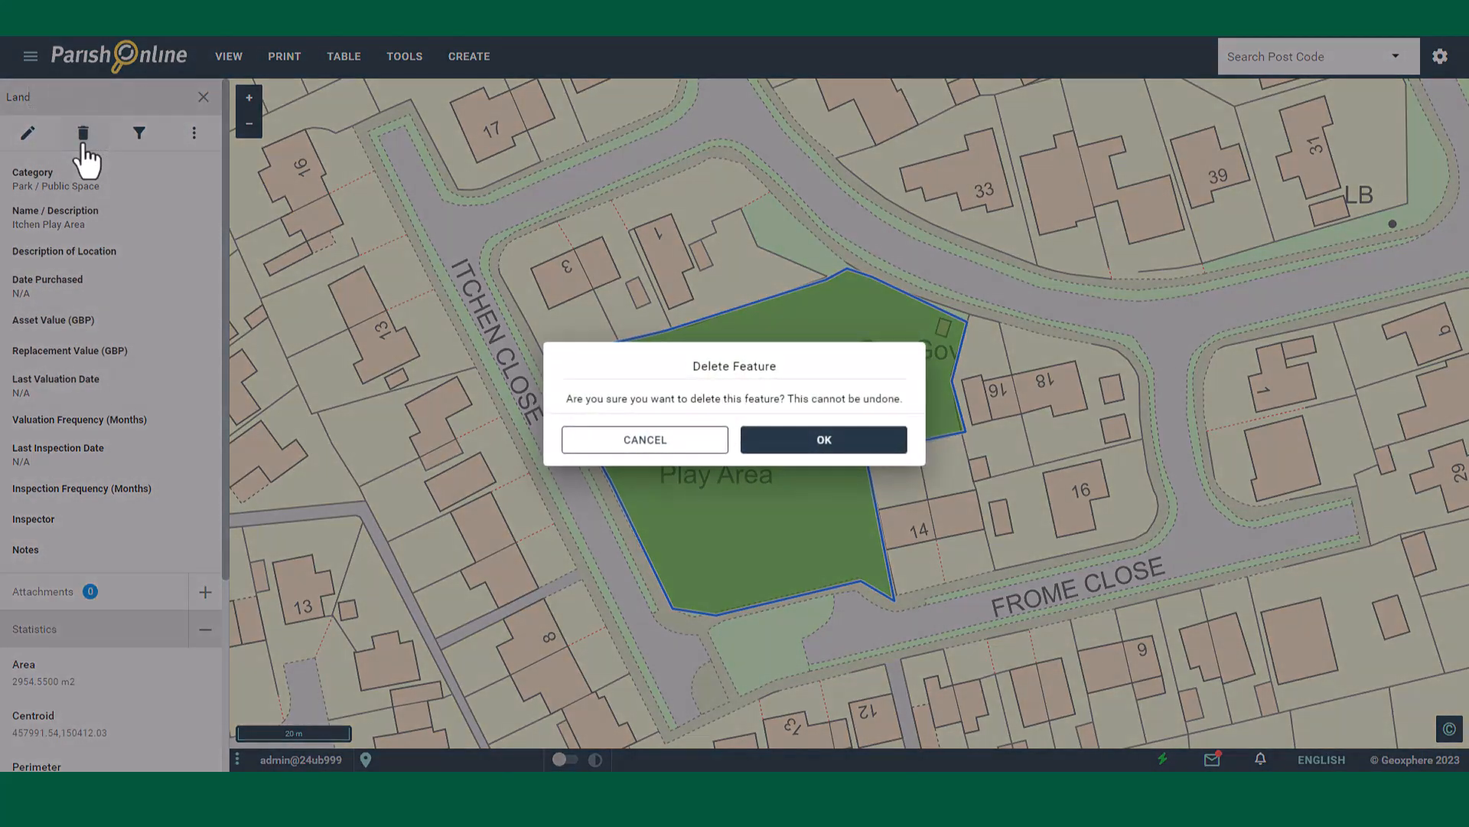
pyautogui.click(807, 444)
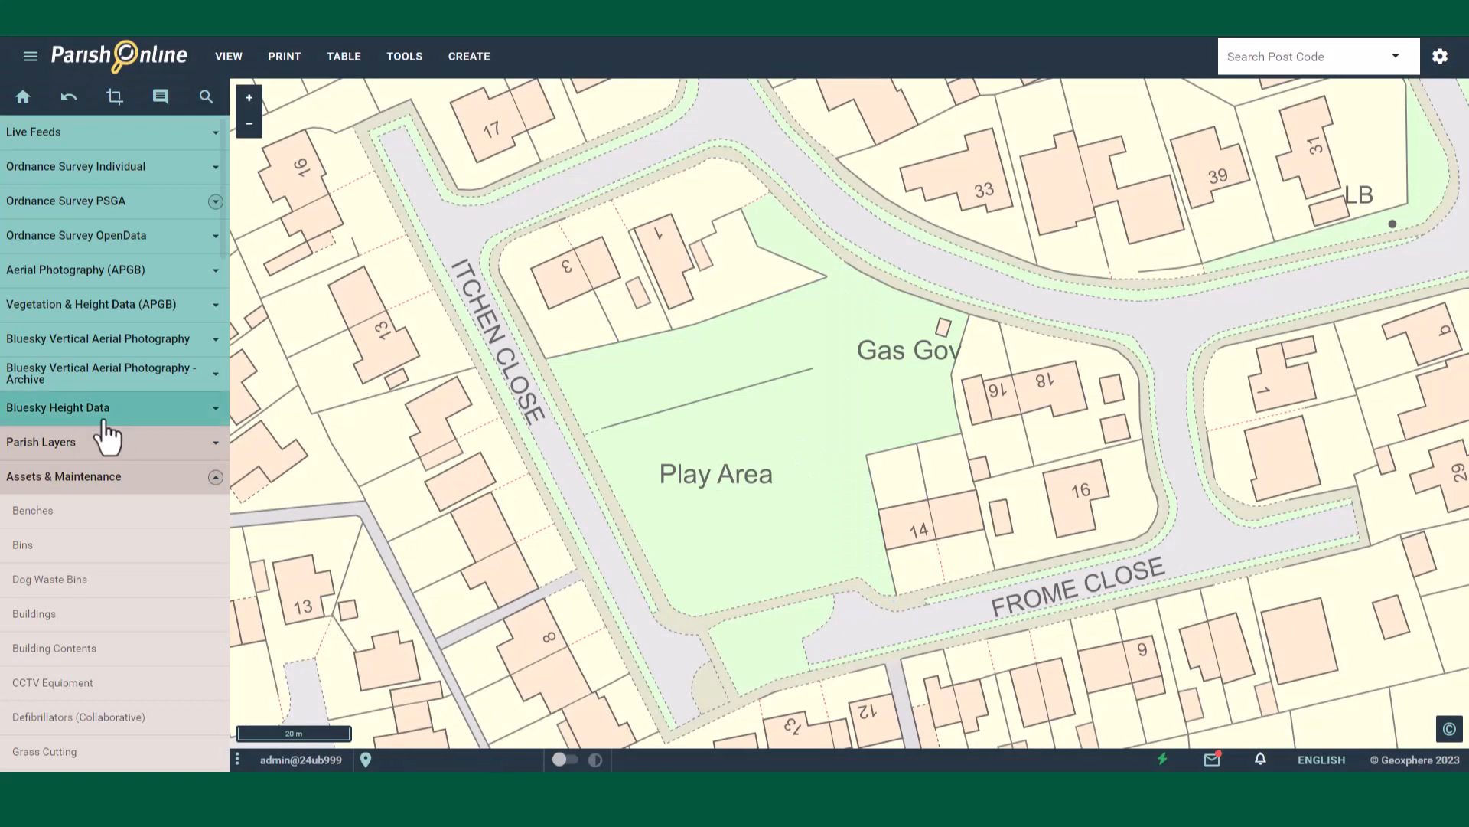
# Step: Start adding a new feature to the Land layer and set snapping to OS MasterMap
pyautogui.scroll(-15, 102, 429)
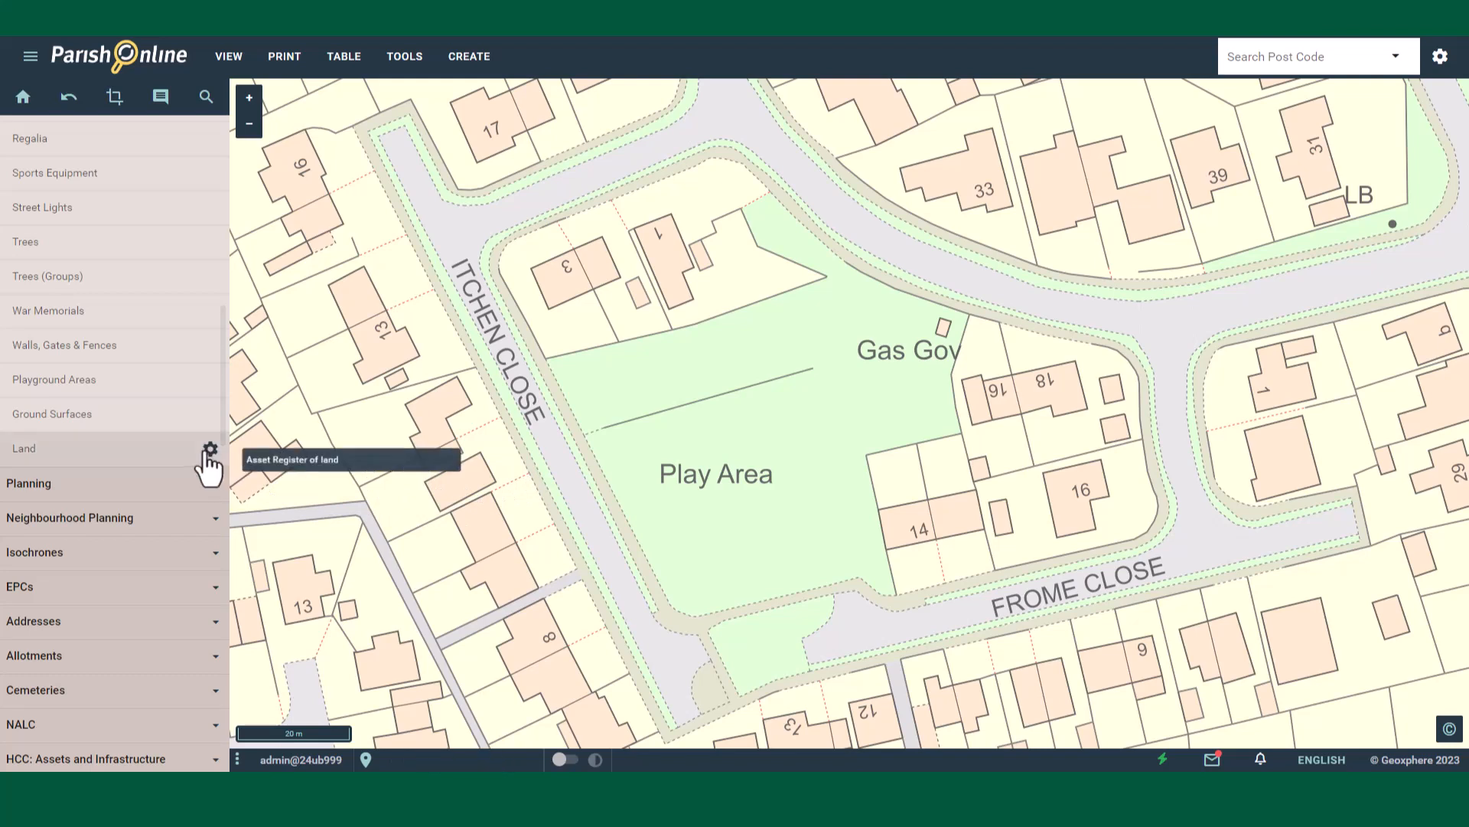
pyautogui.click(210, 450)
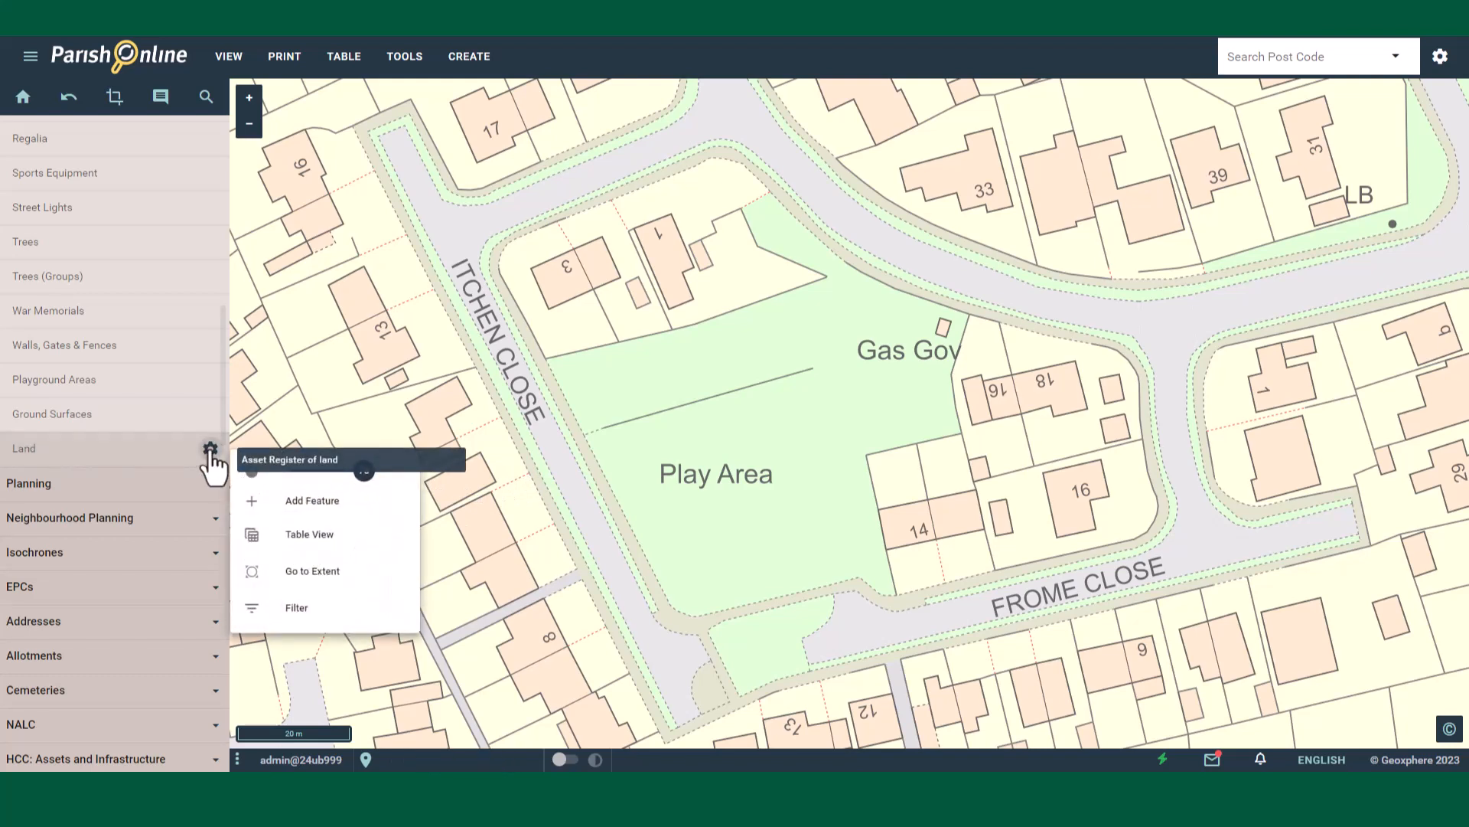
pyautogui.click(321, 503)
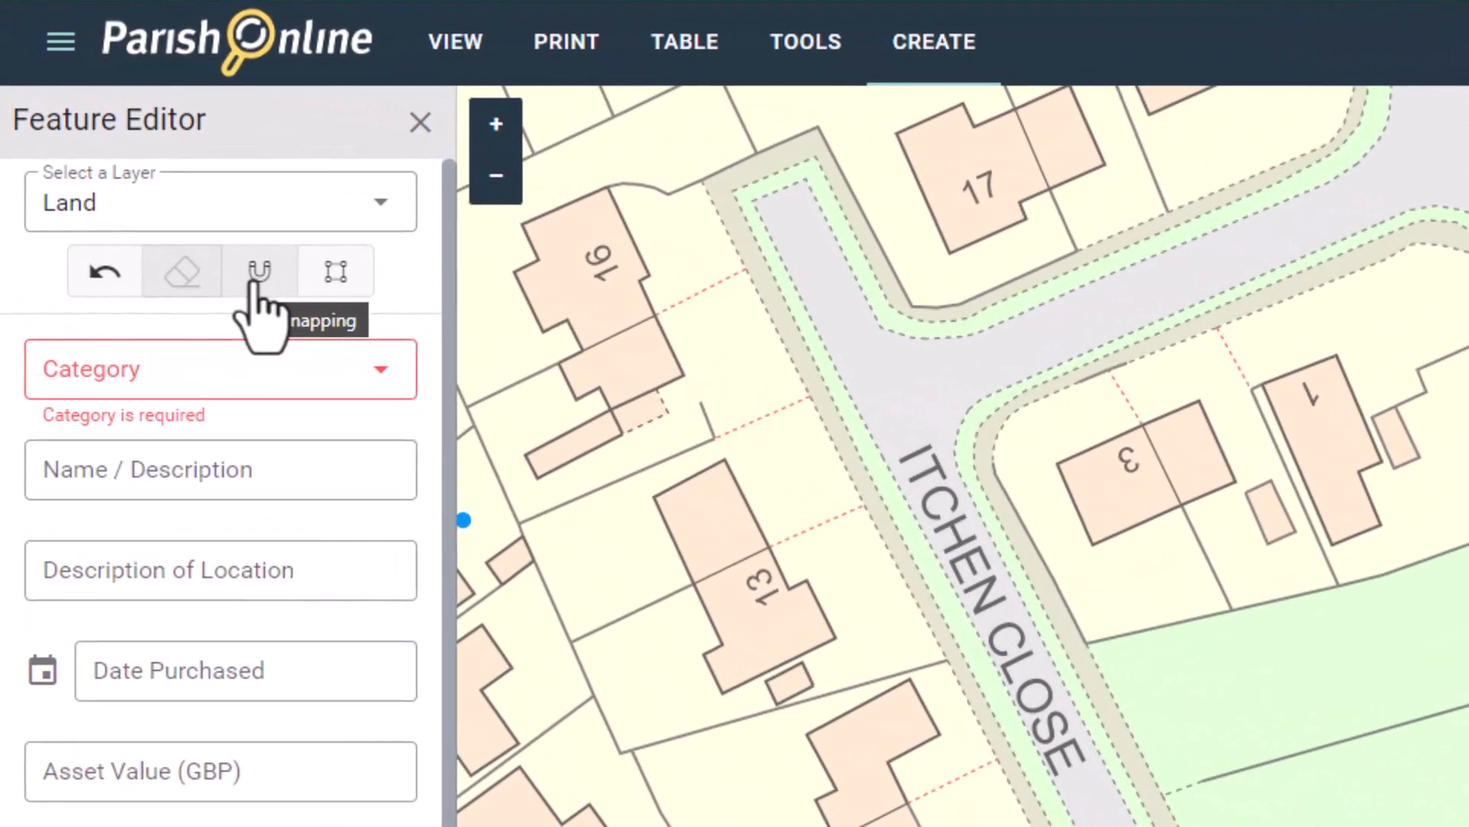
pyautogui.click(259, 275)
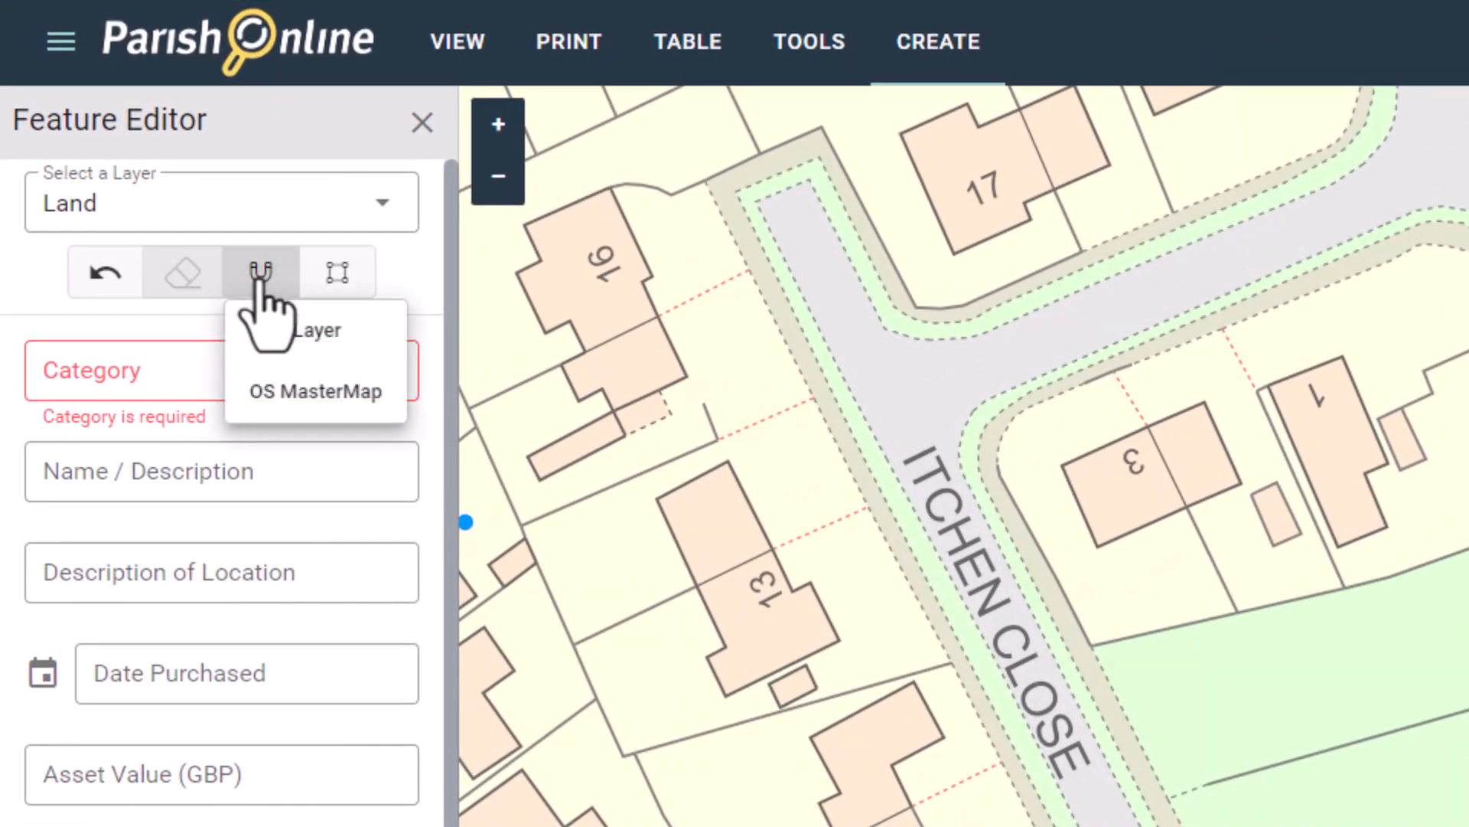
pyautogui.click(310, 392)
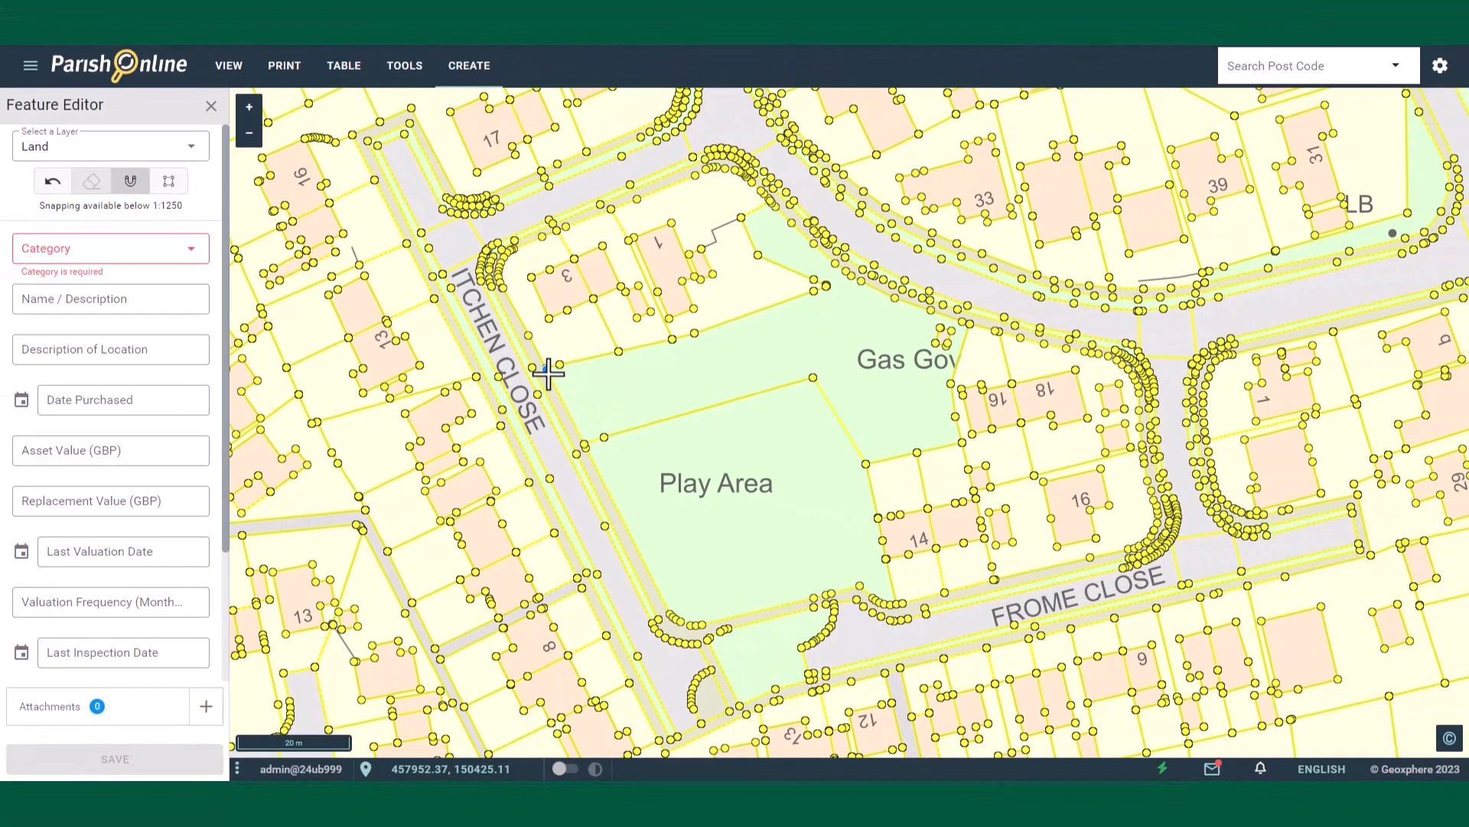
# Step: Trace the play area boundary as a closed polygon, snapping each vertex to the MasterMap outline
pyautogui.click(764, 366)
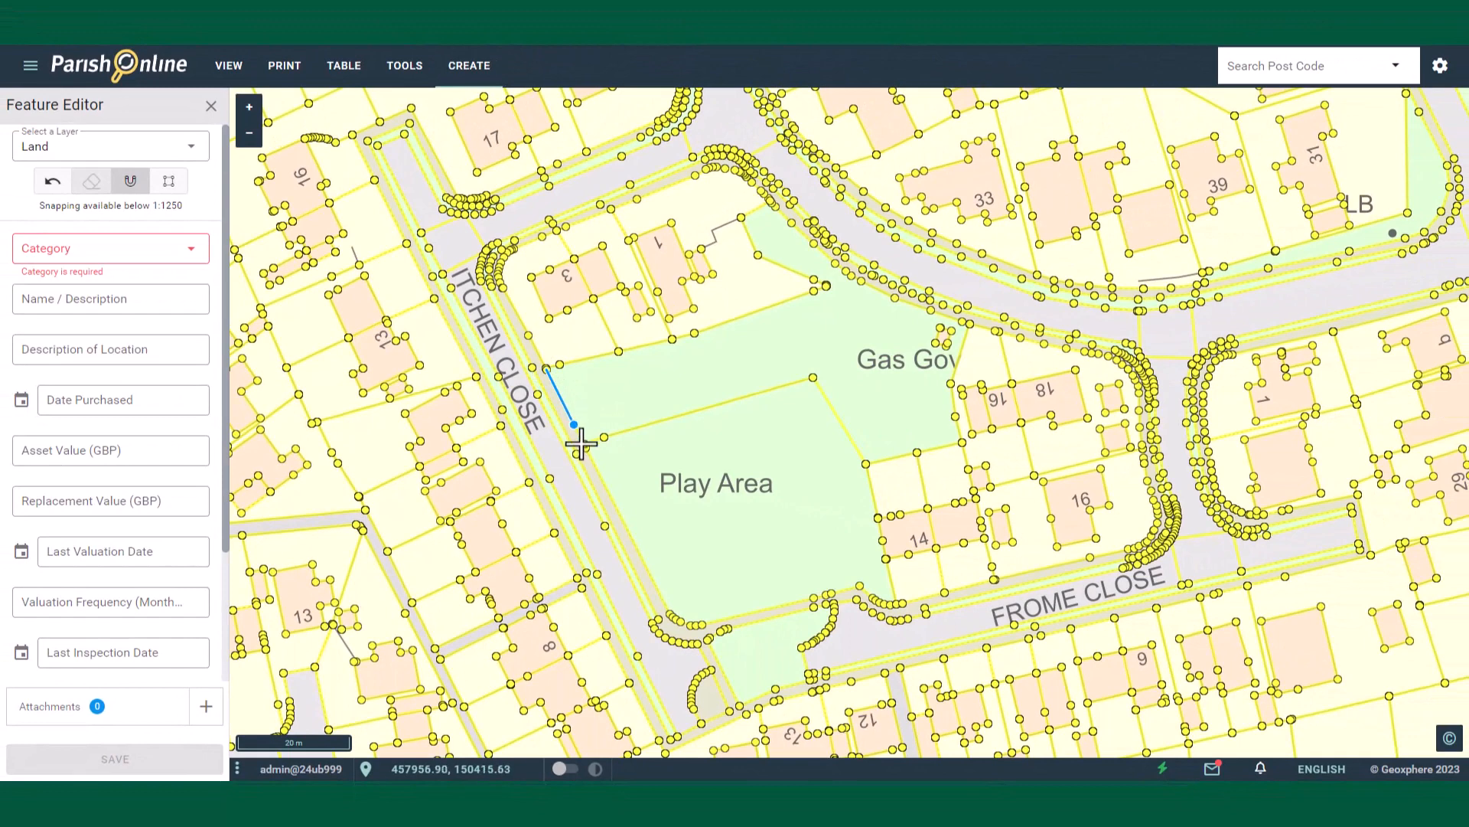
pyautogui.click(668, 616)
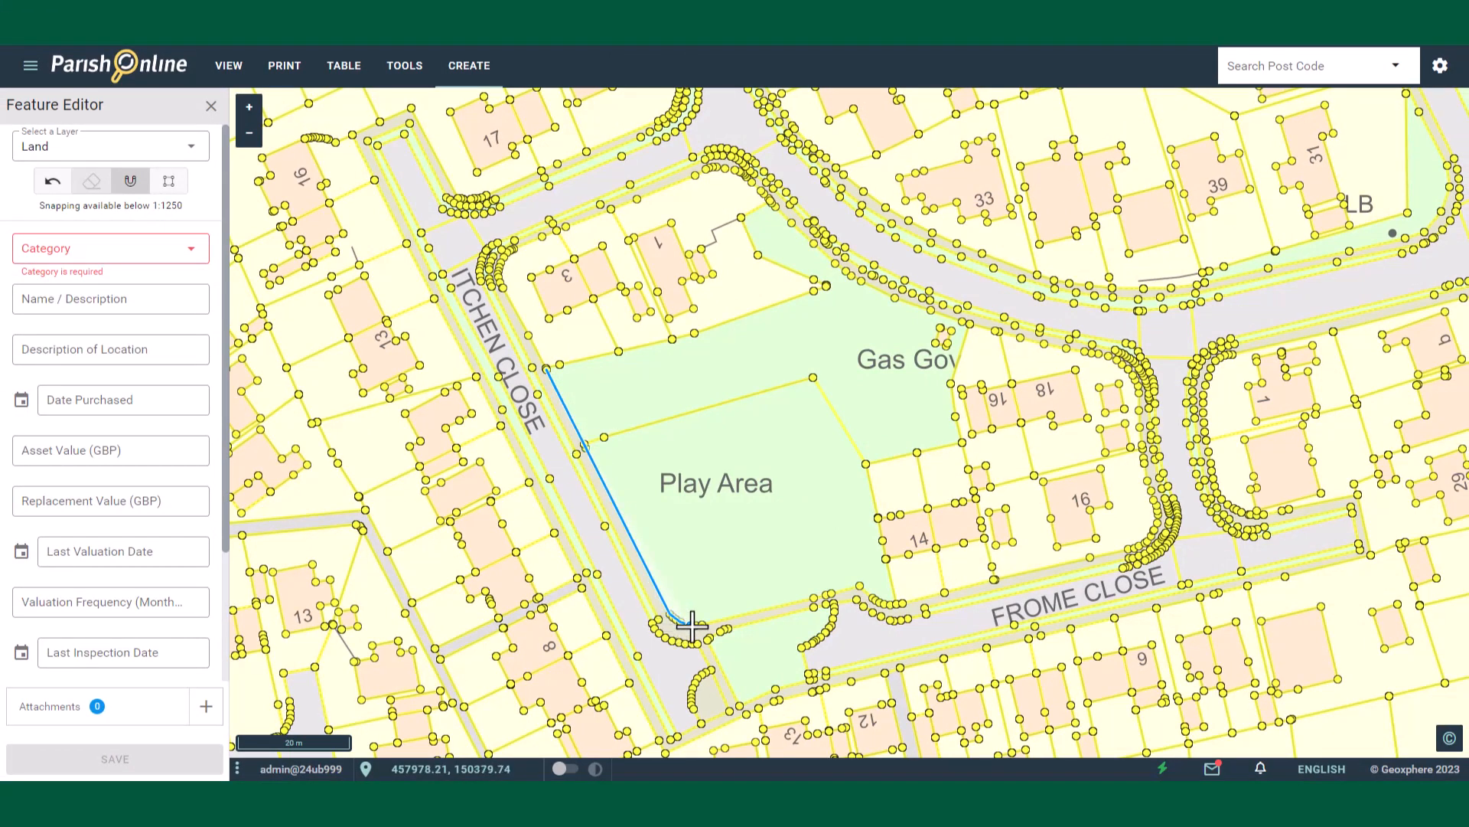
pyautogui.click(696, 624)
pyautogui.click(858, 586)
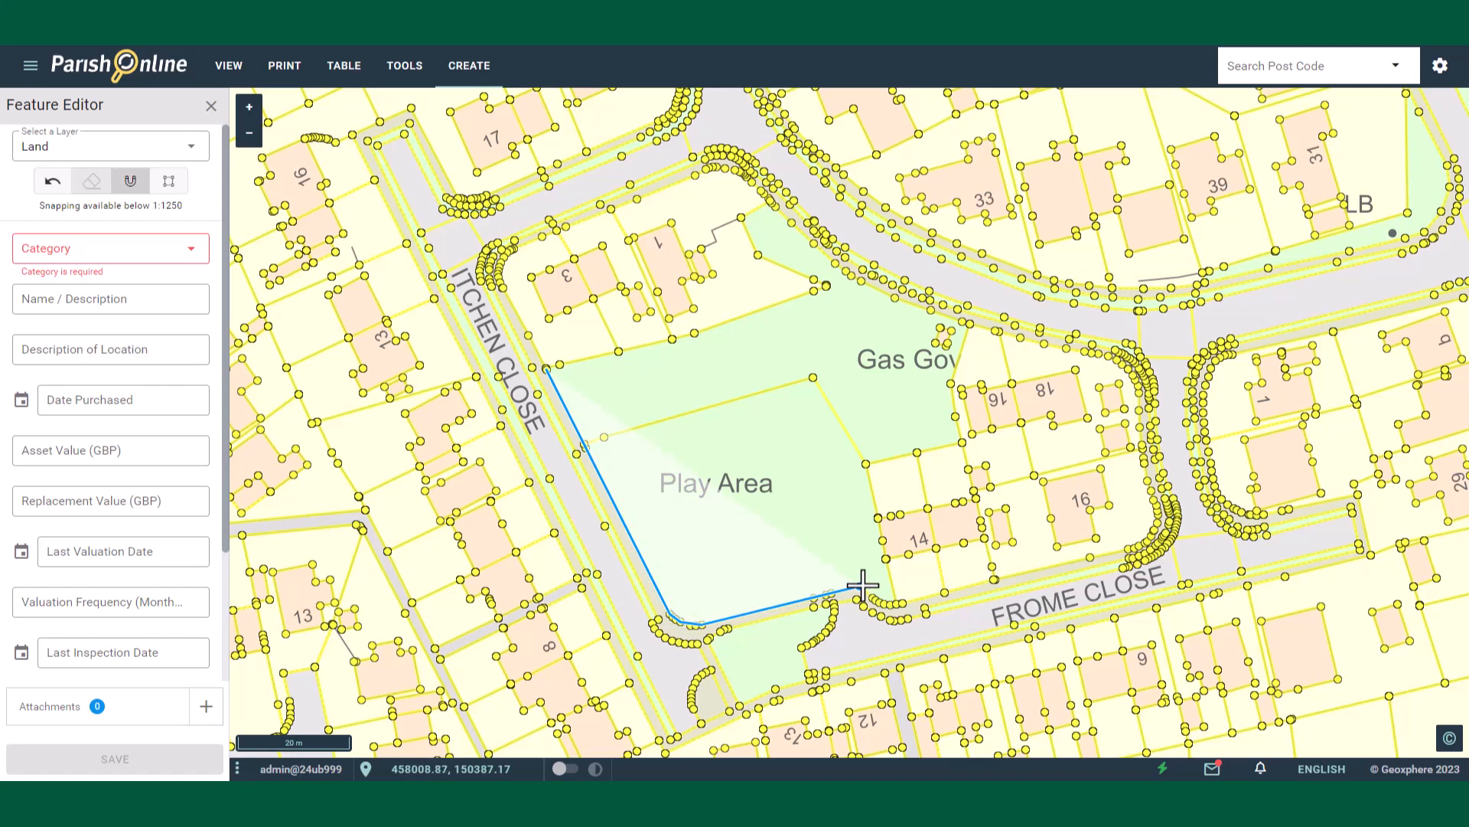
pyautogui.click(896, 604)
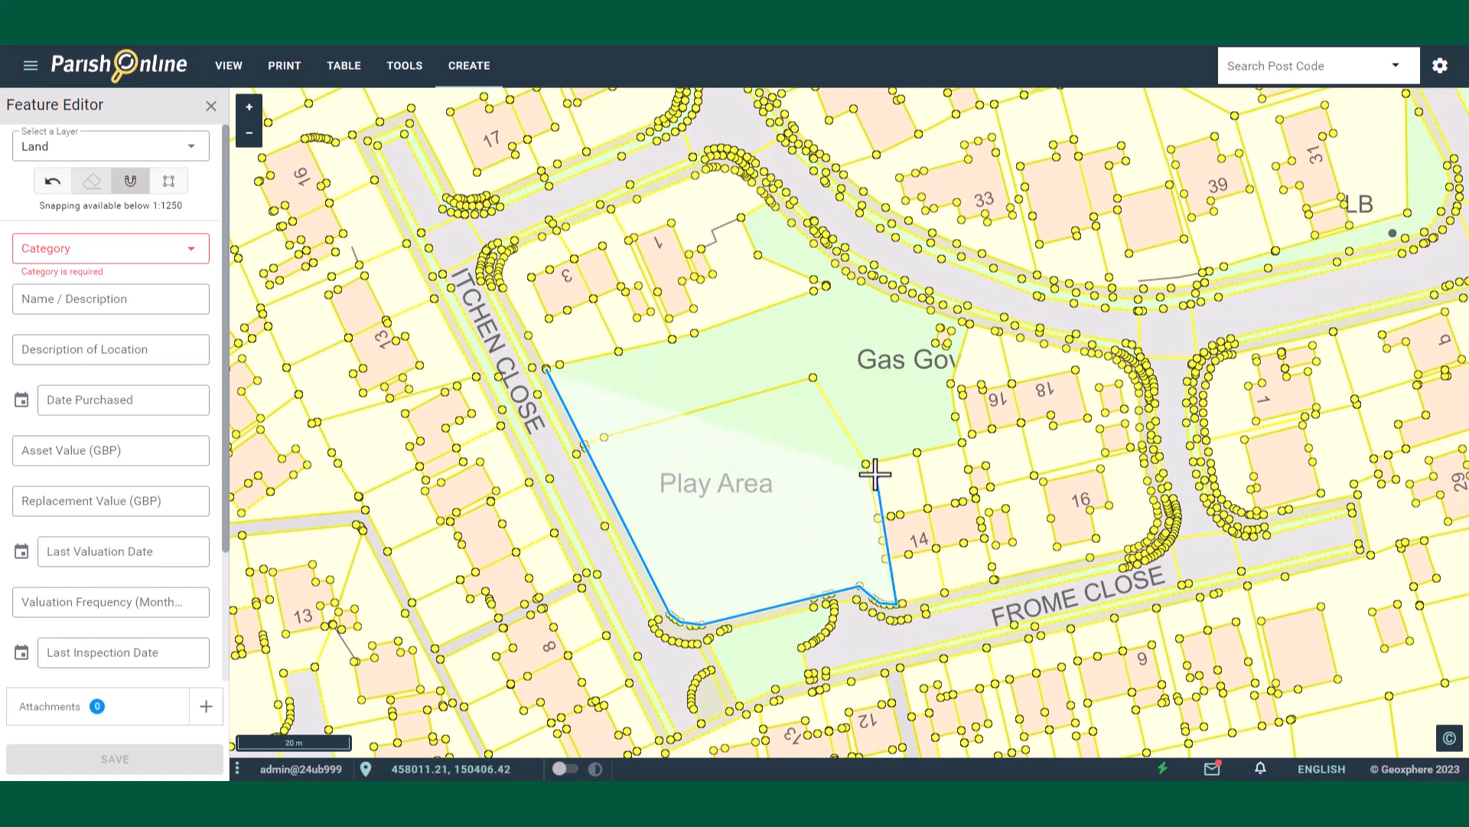
pyautogui.click(867, 463)
pyautogui.click(962, 442)
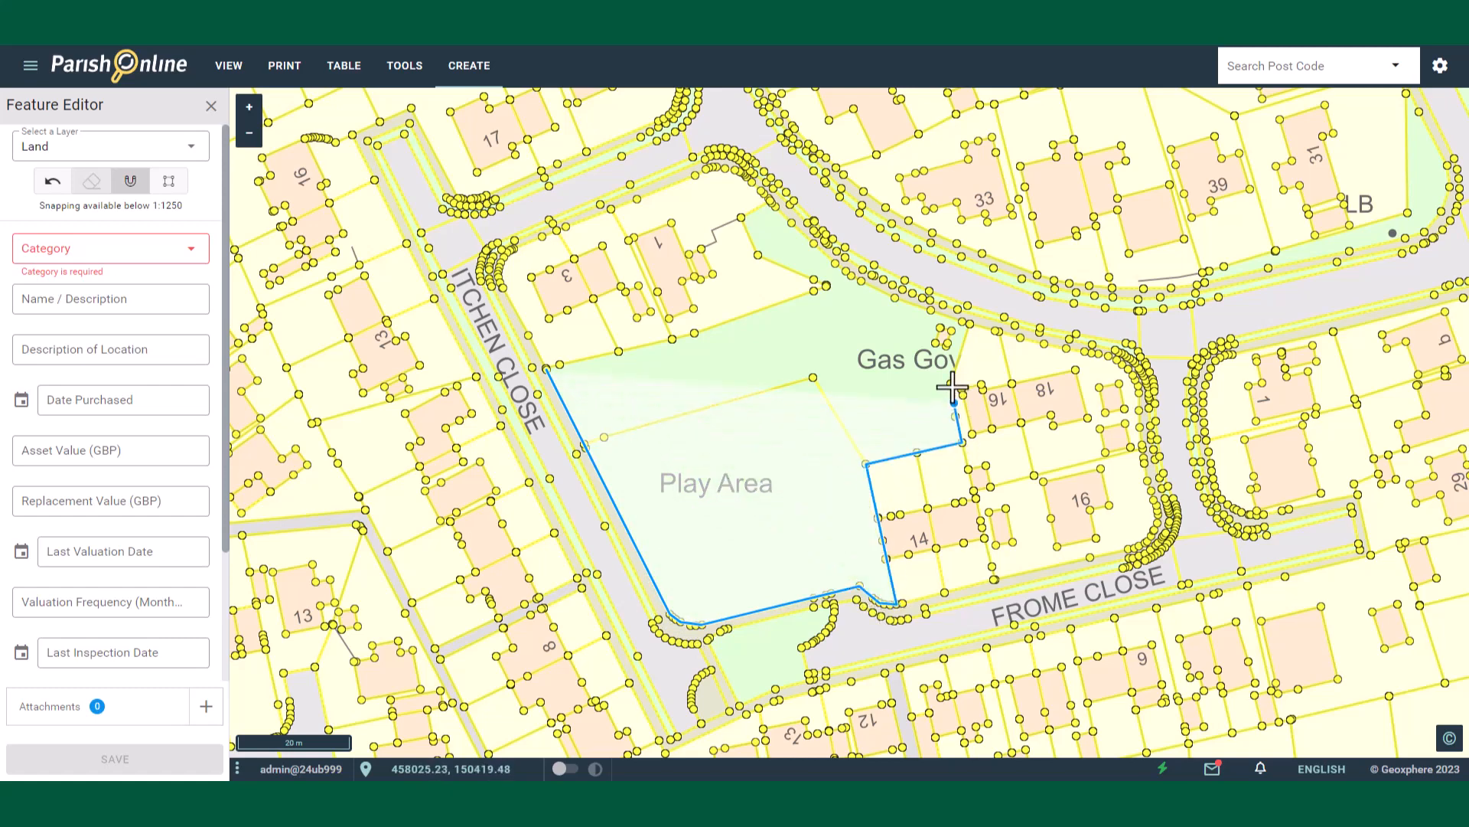
pyautogui.click(952, 379)
pyautogui.click(970, 323)
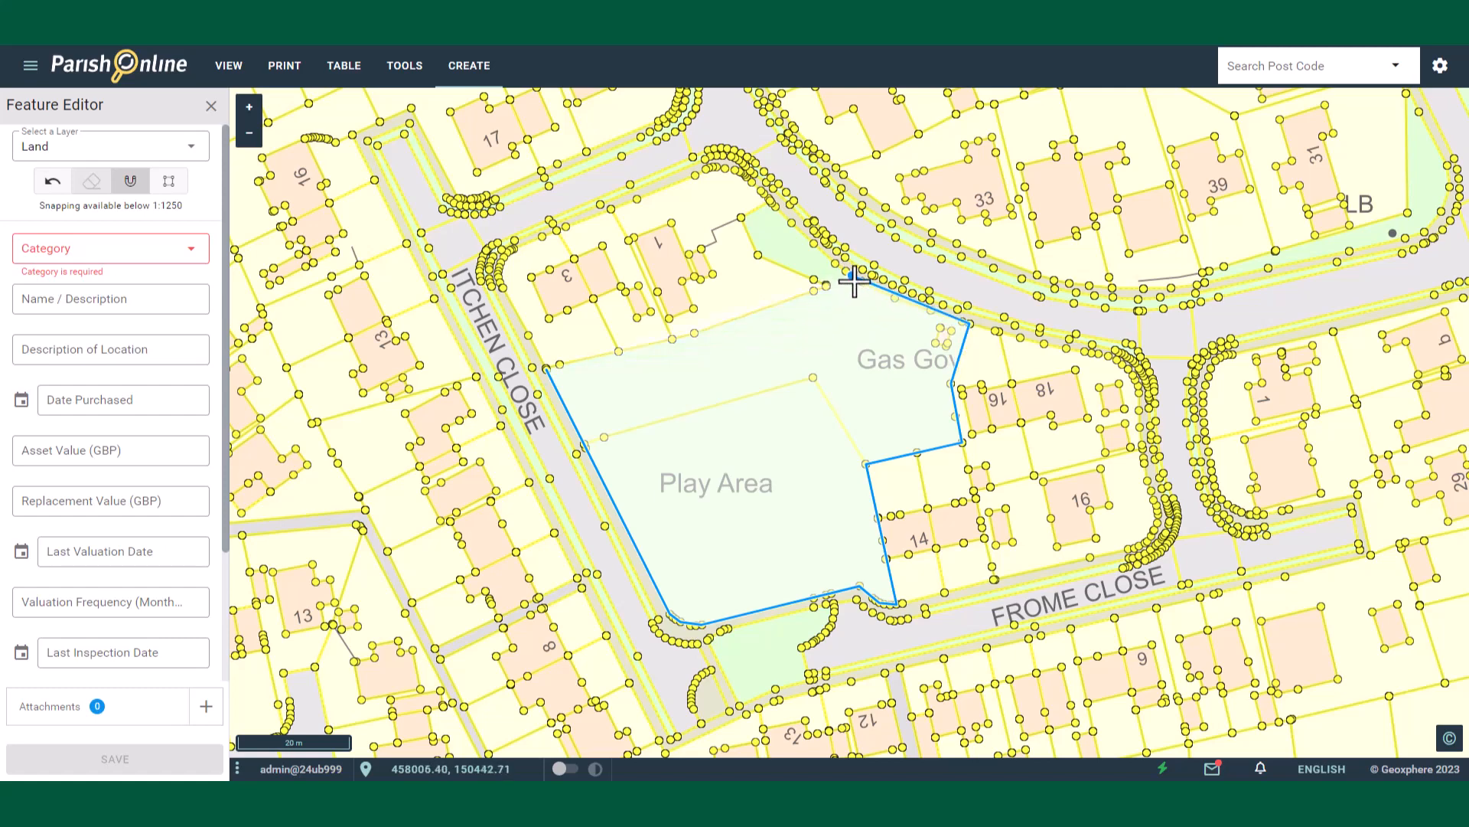
pyautogui.click(858, 281)
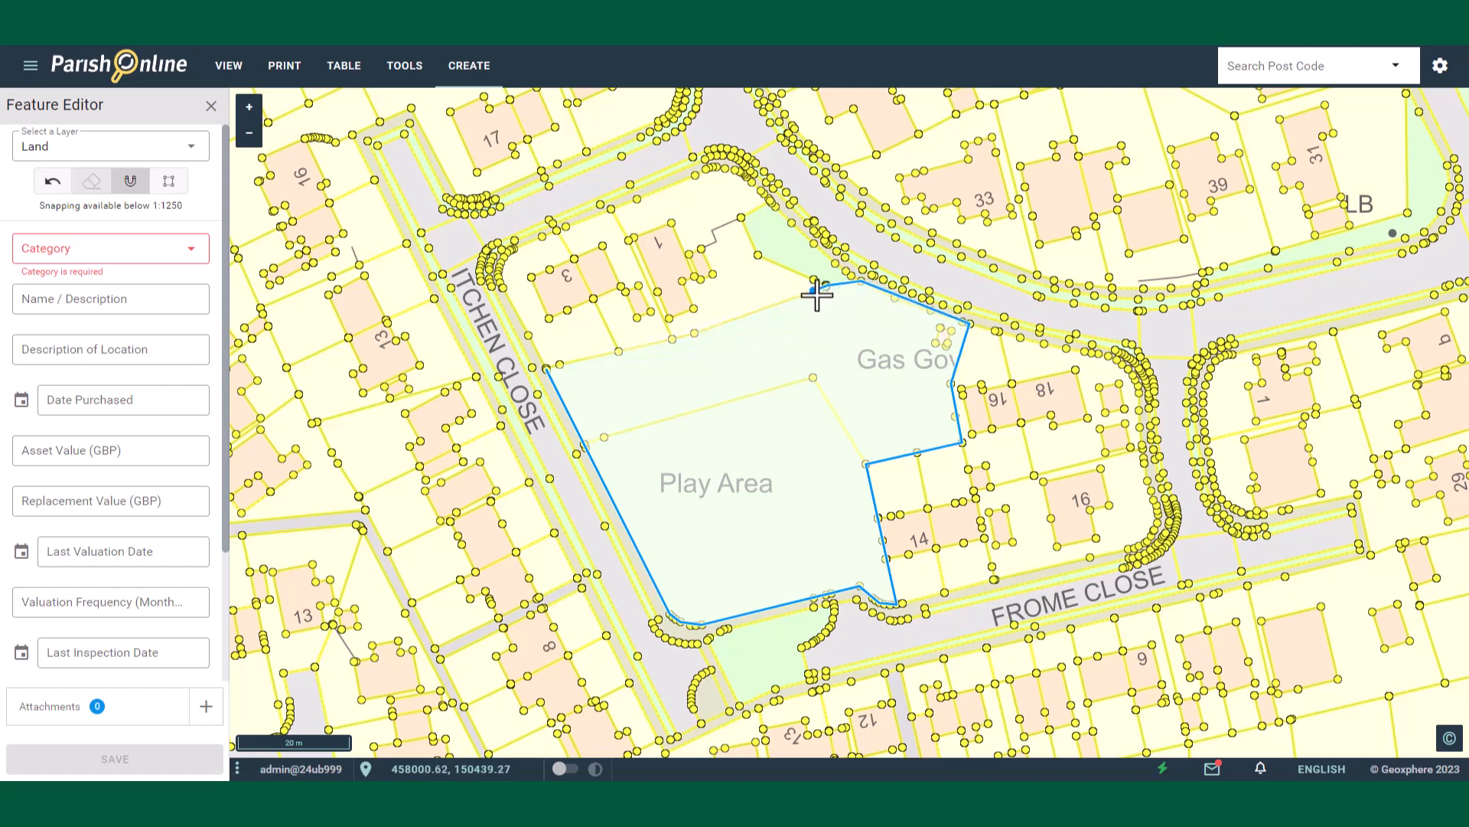
pyautogui.click(546, 371)
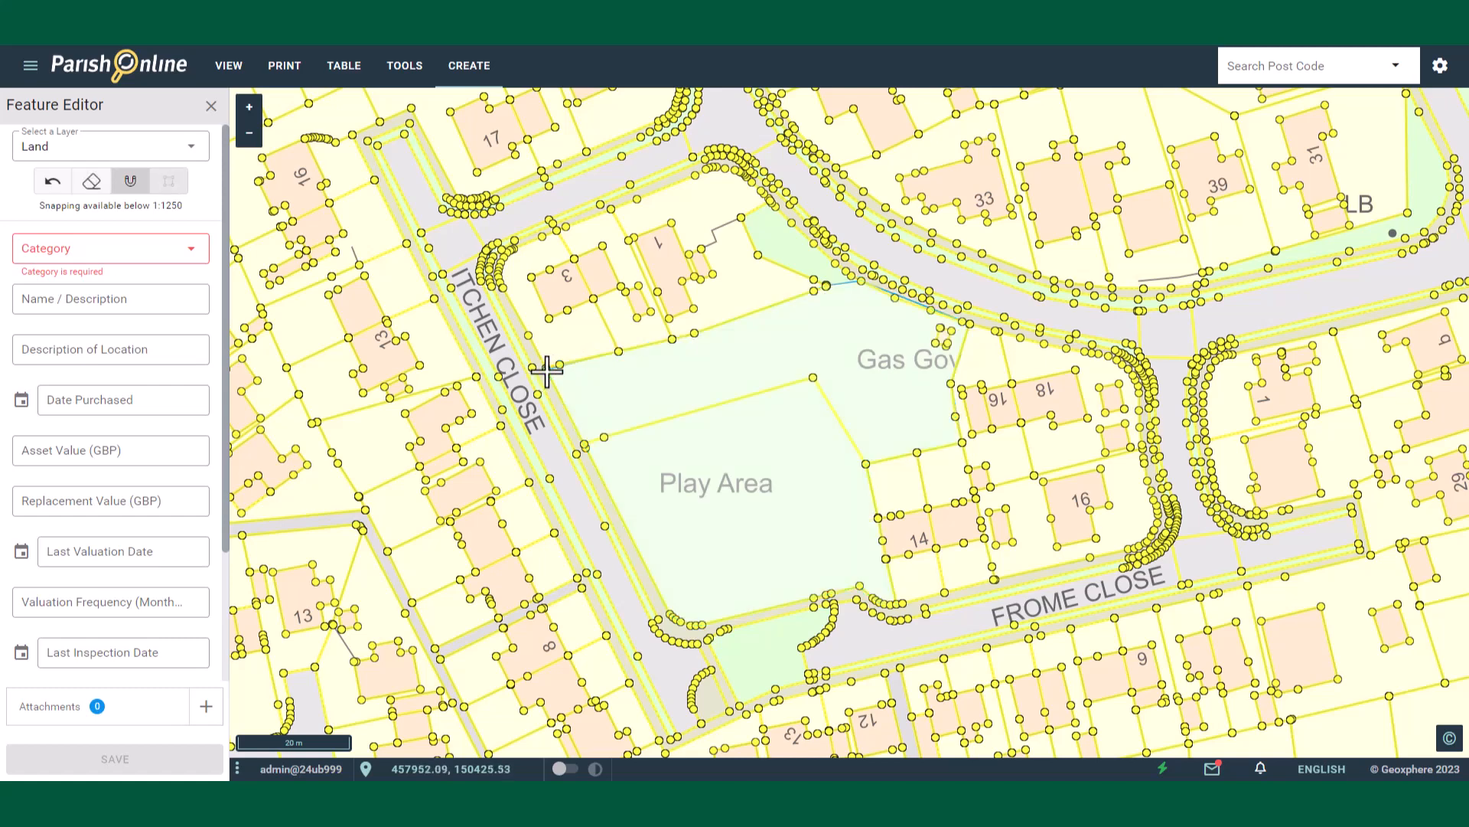
# Step: Set the new feature's category to Park / Public Space, save it, and close the feature editor
pyautogui.click(76, 247)
pyautogui.click(73, 440)
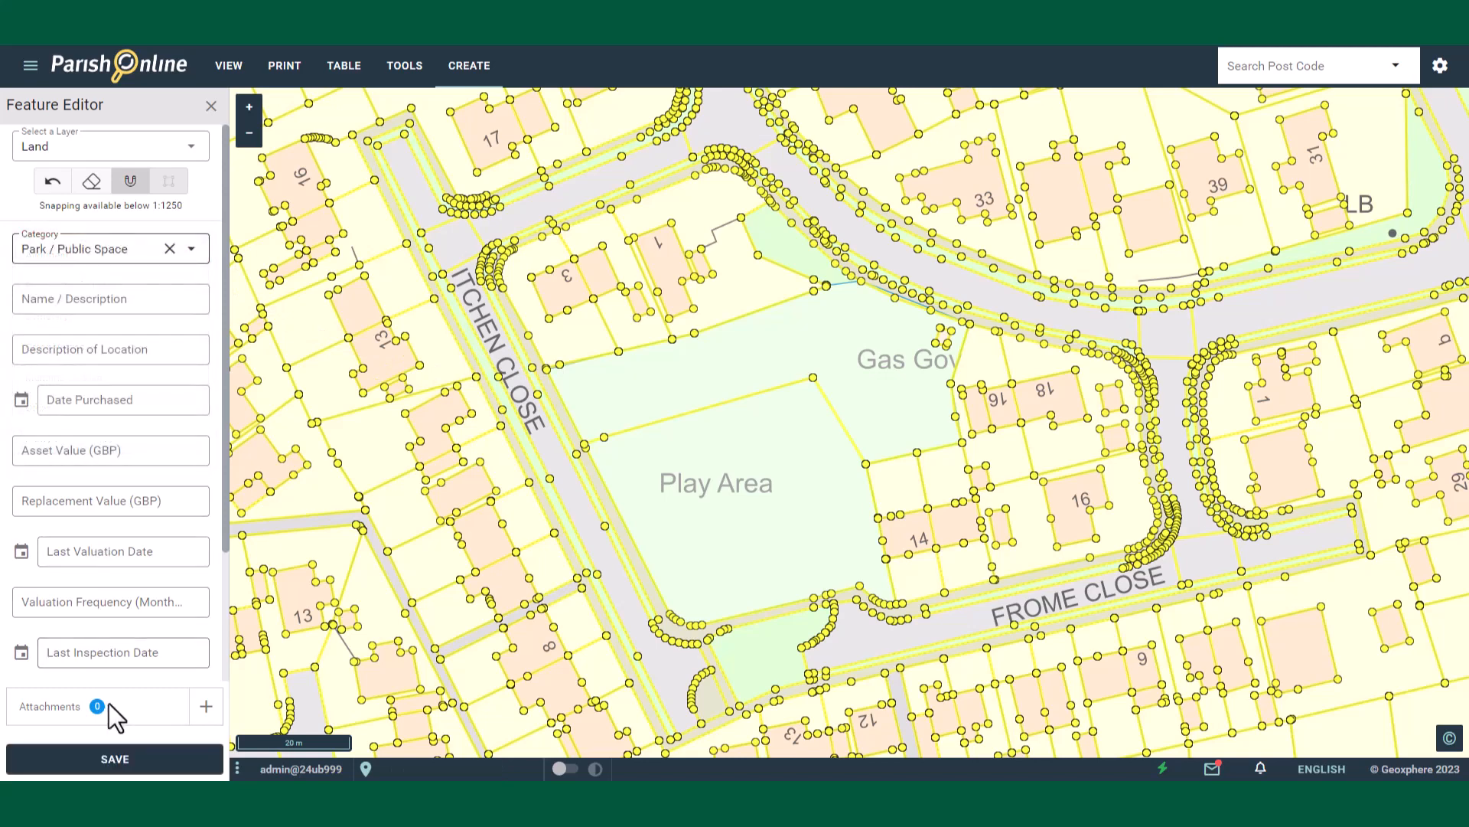
pyautogui.click(116, 761)
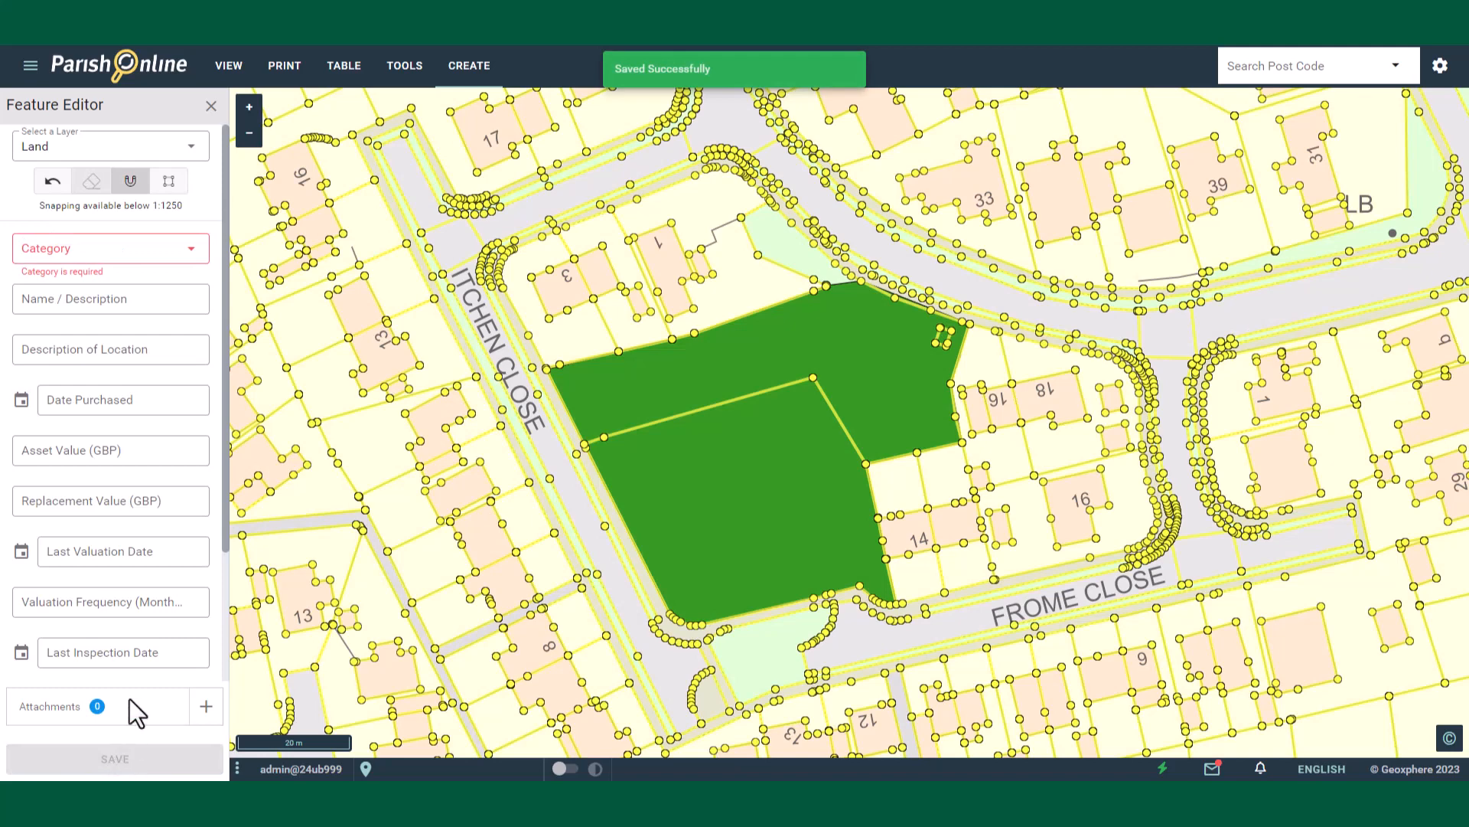
pyautogui.click(211, 107)
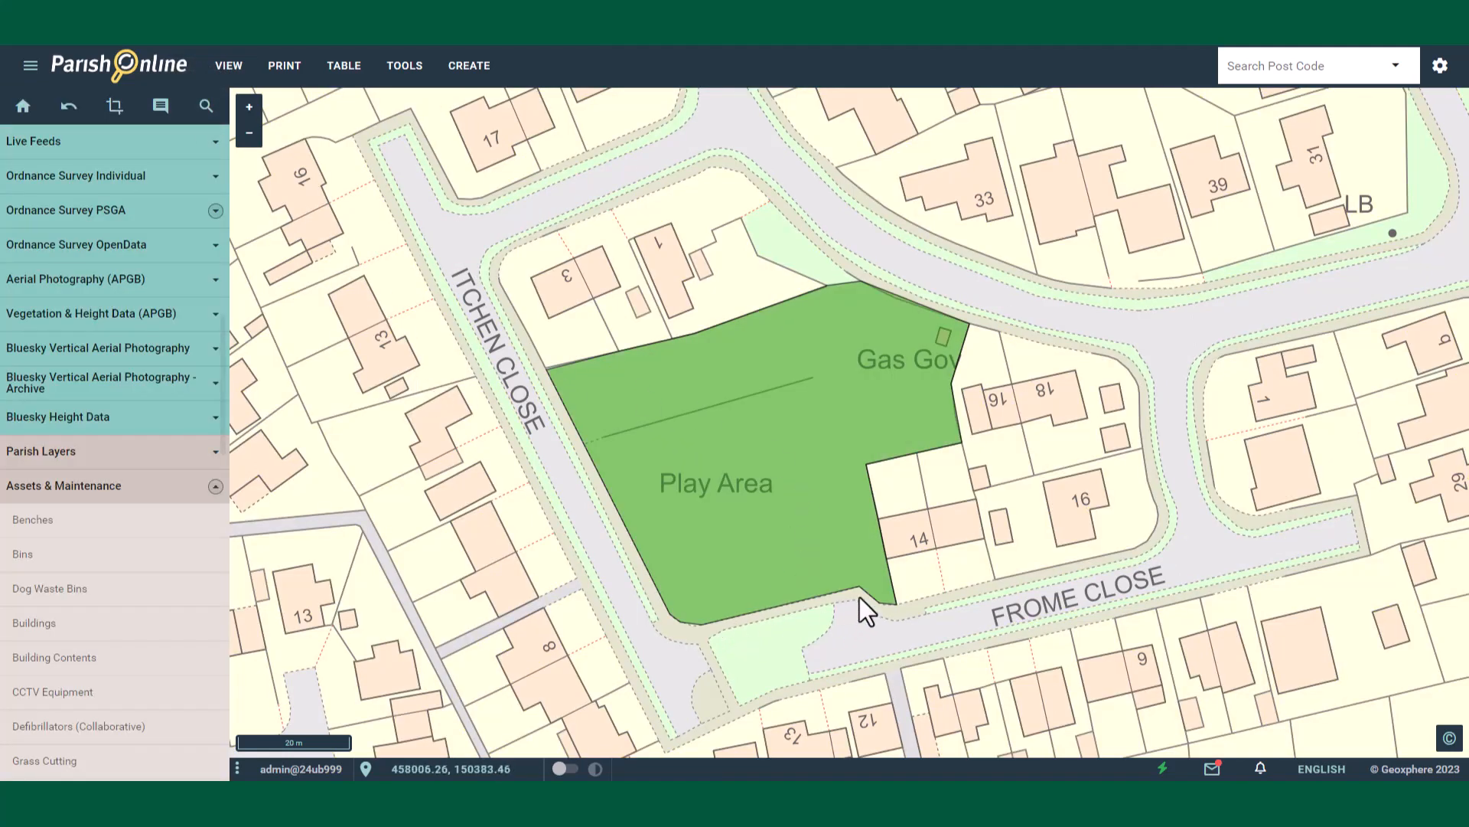
# Step: Delete the newly traced play area feature, confirming the deletion
pyautogui.scroll(2, 860, 597)
pyautogui.scroll(-2, 832, 571)
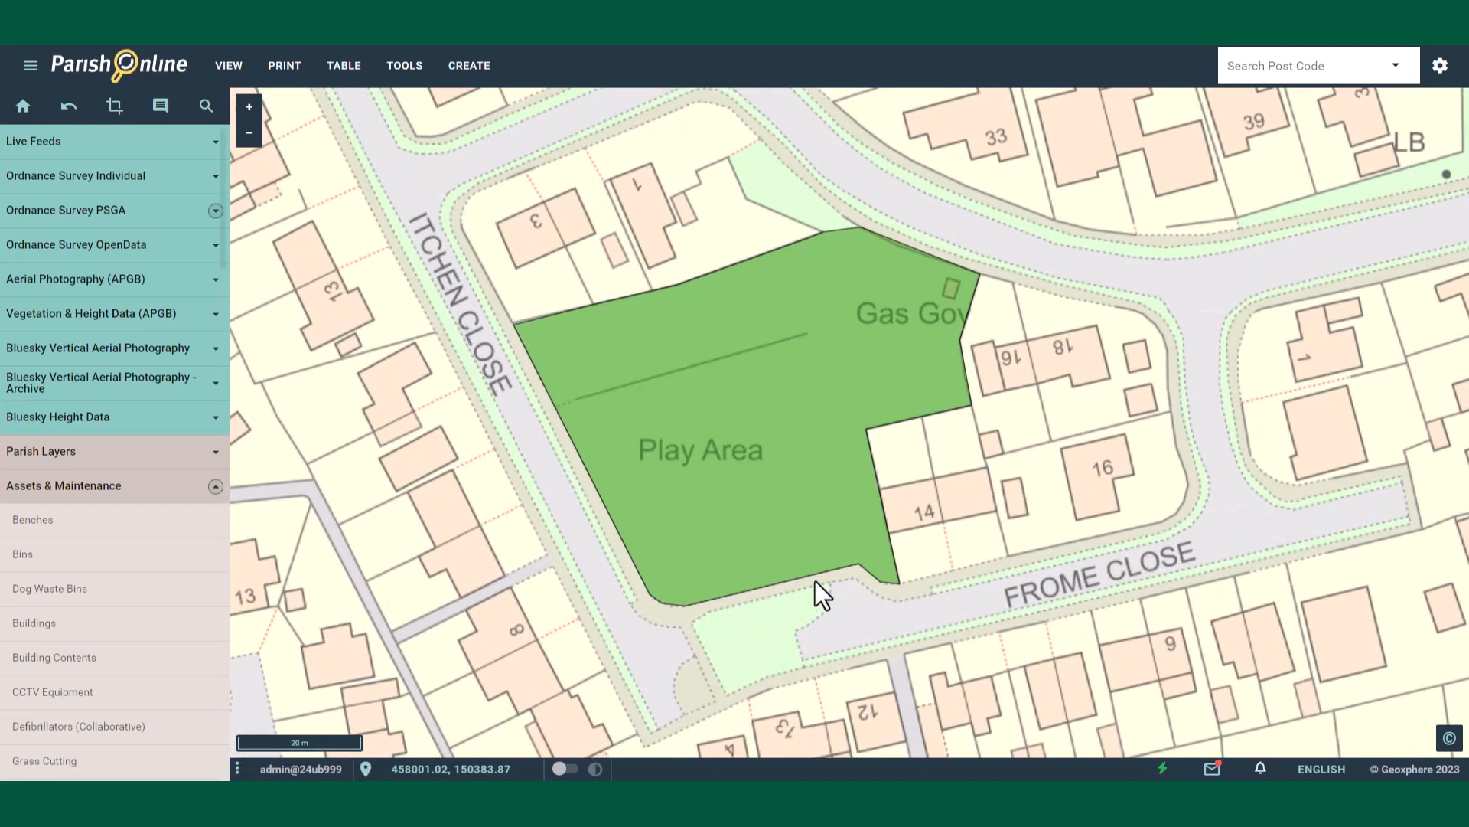
pyautogui.click(727, 391)
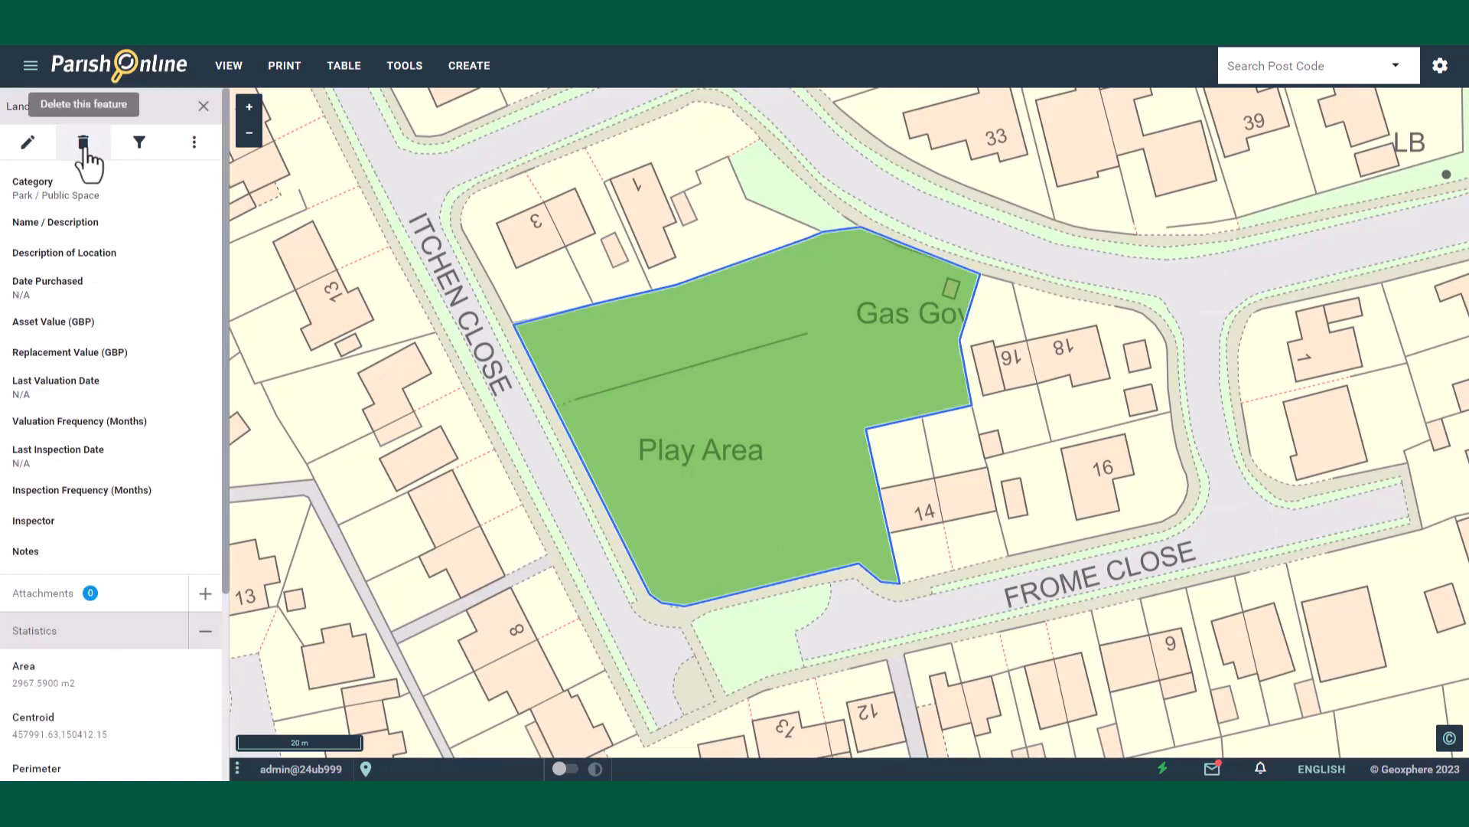
pyautogui.click(84, 149)
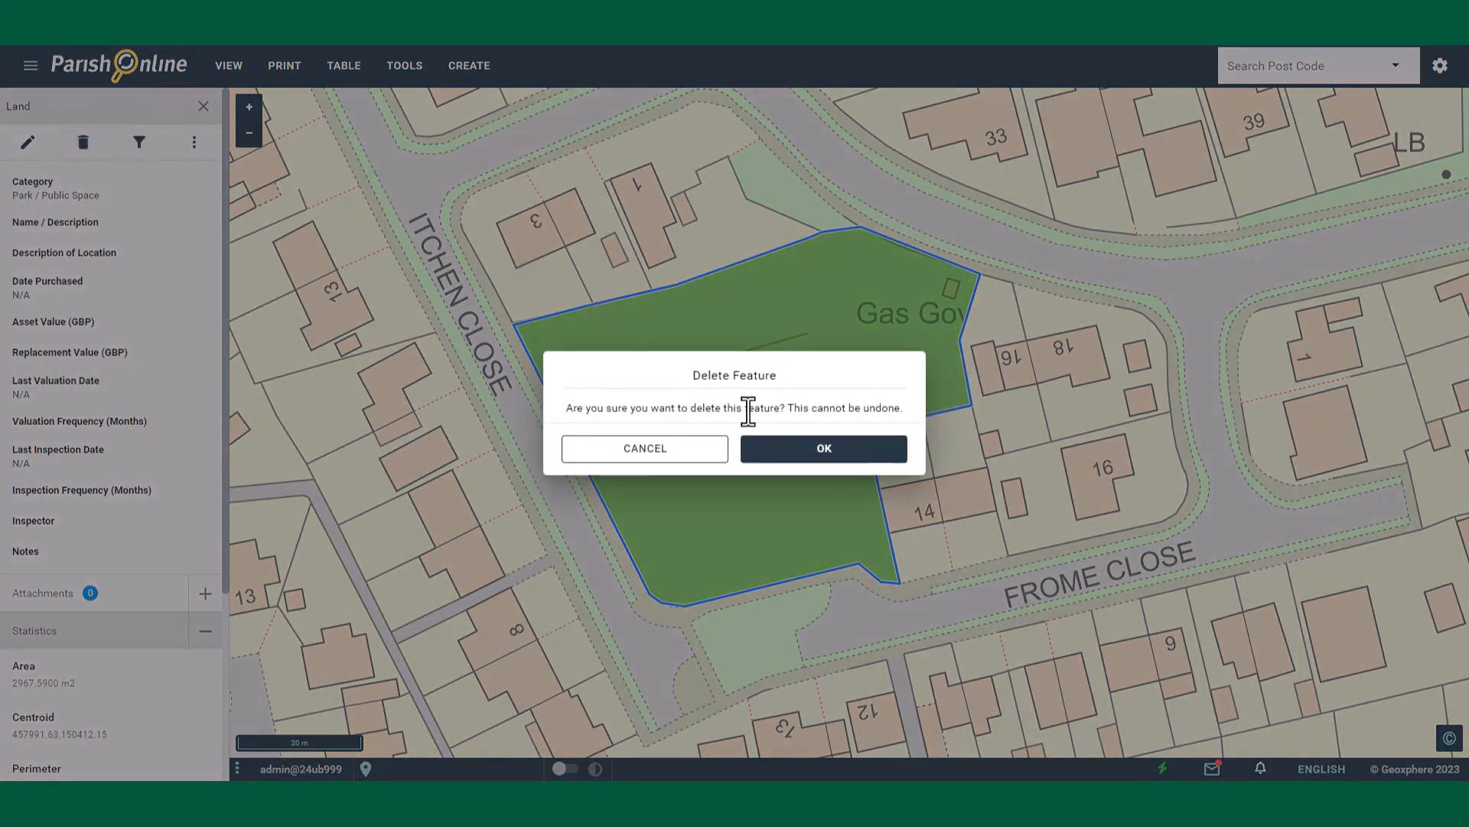
pyautogui.click(805, 453)
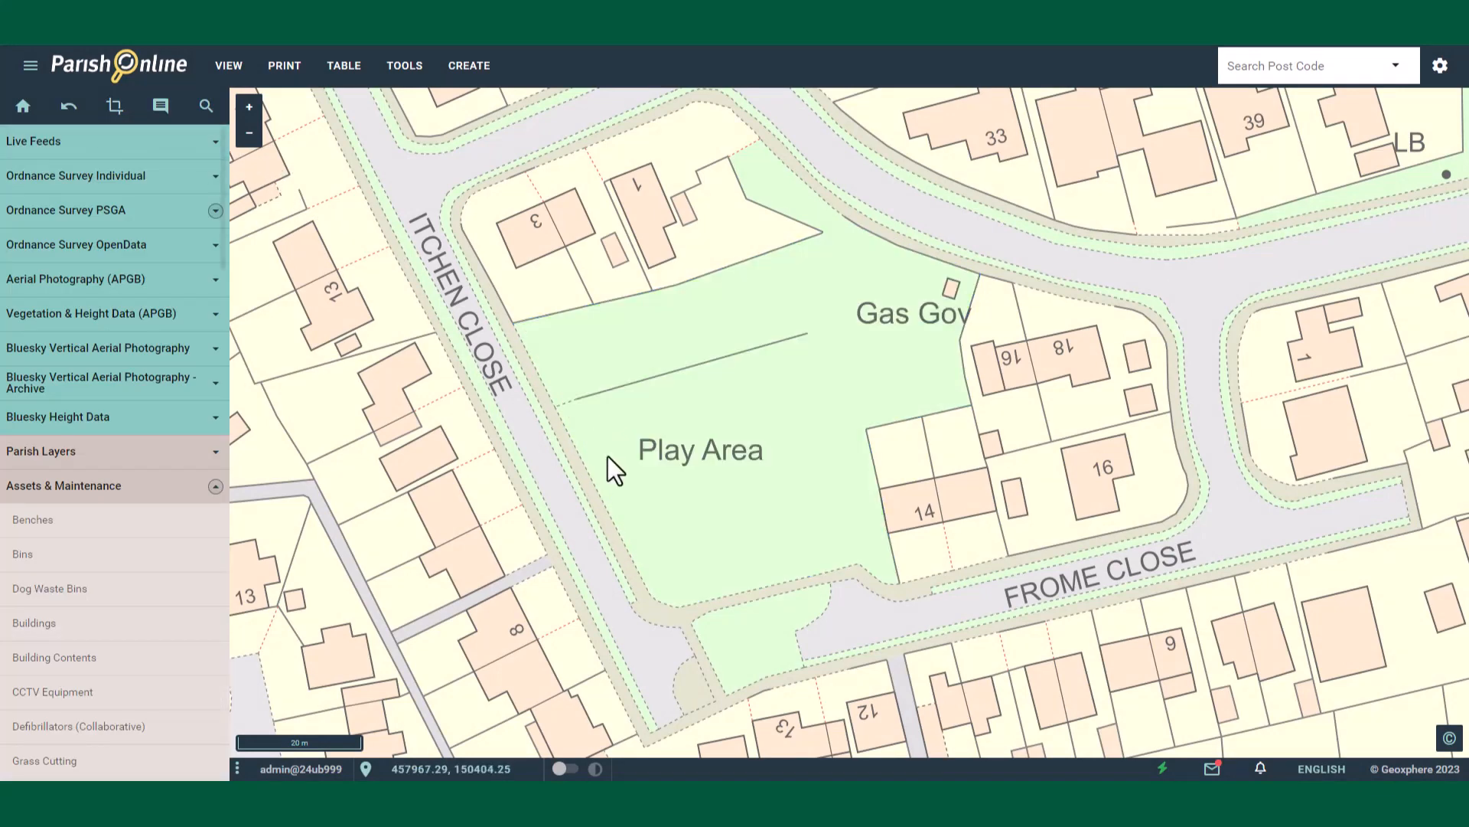
# Step: Turn on the Cadastral Parcels layer under HM Land Registry
pyautogui.scroll(-10, 96, 456)
pyautogui.scroll(-6, 95, 456)
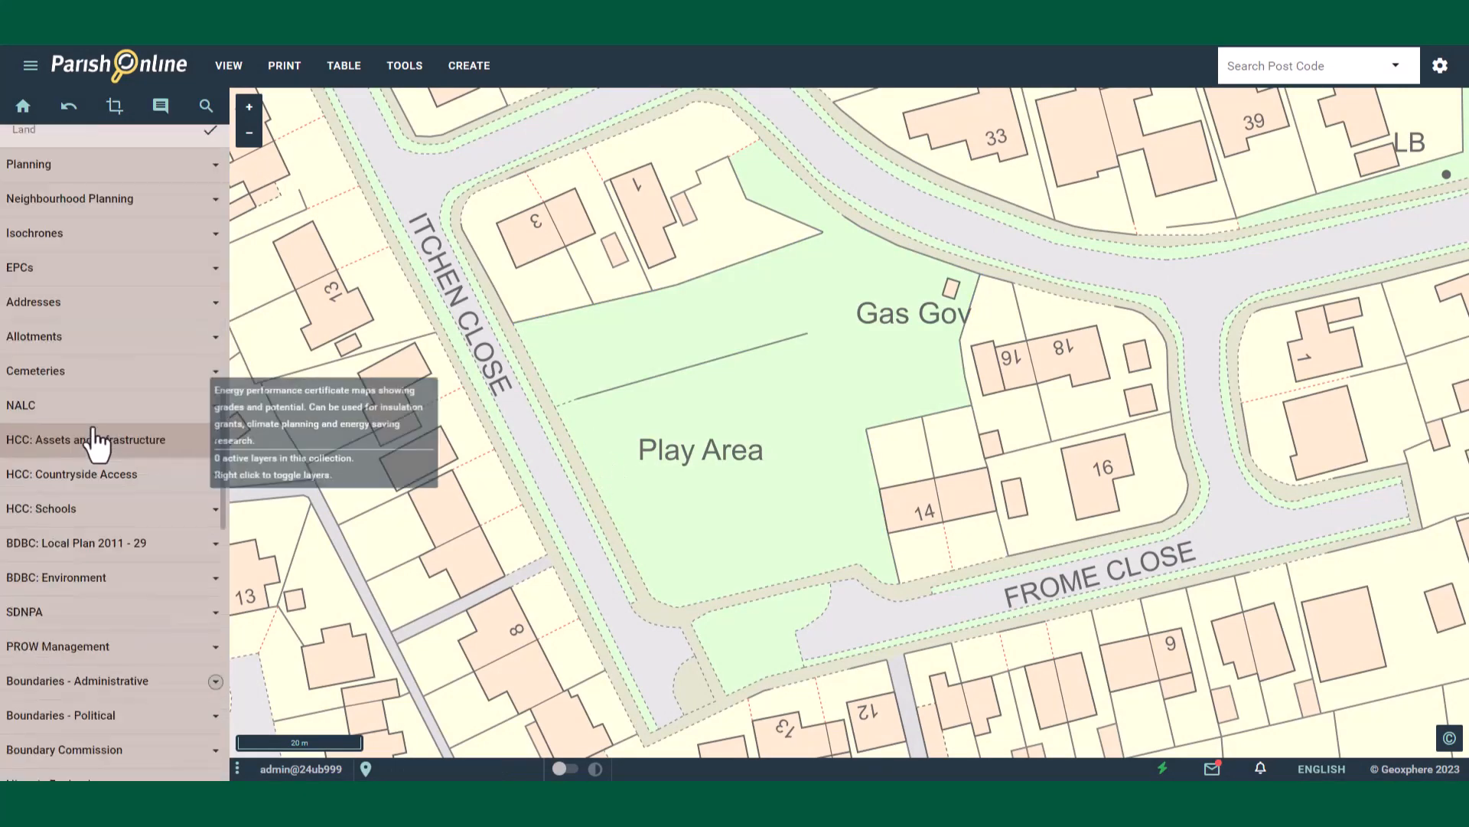
pyautogui.scroll(-4, 96, 442)
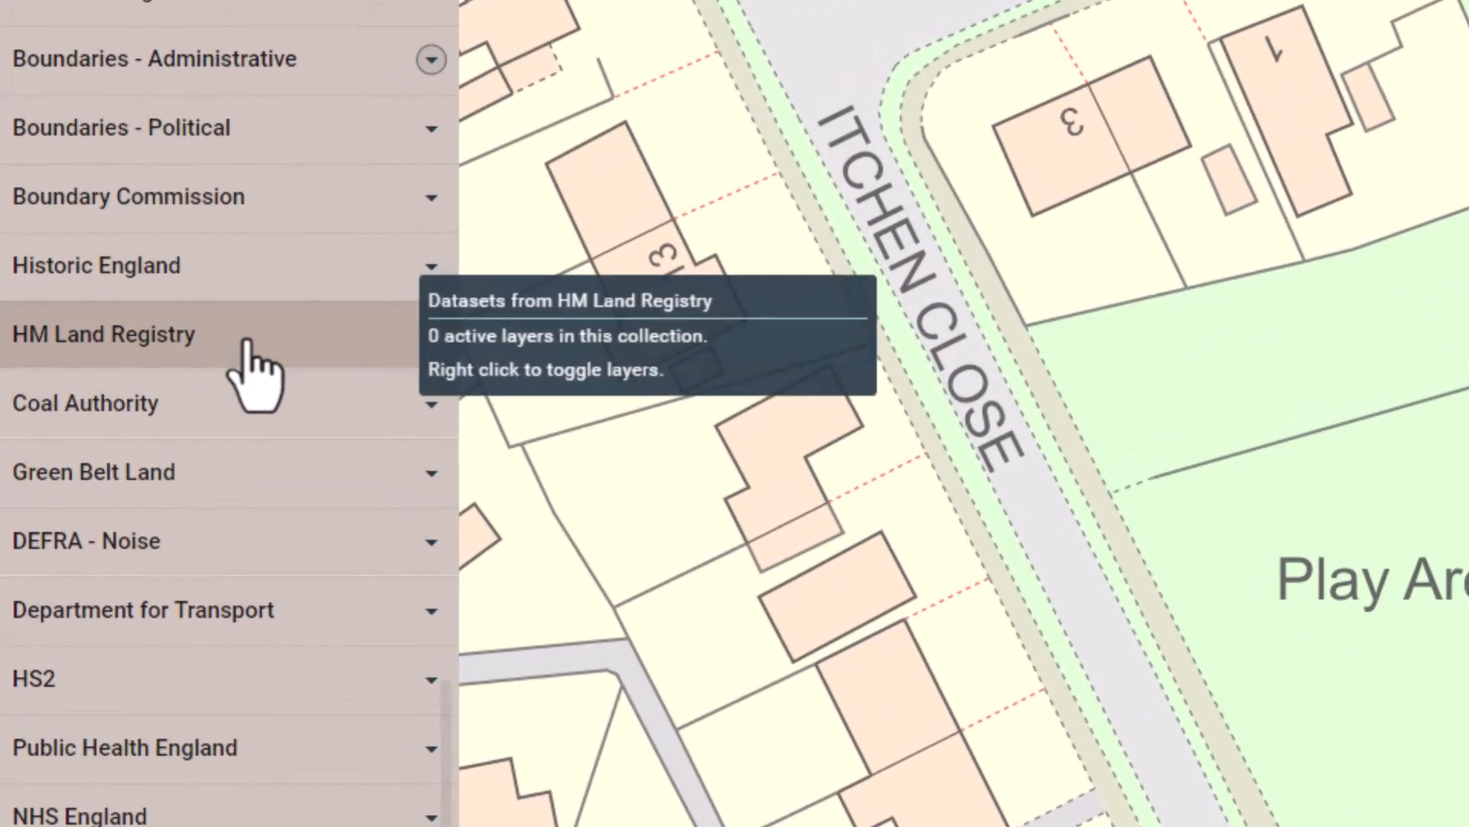
pyautogui.click(247, 341)
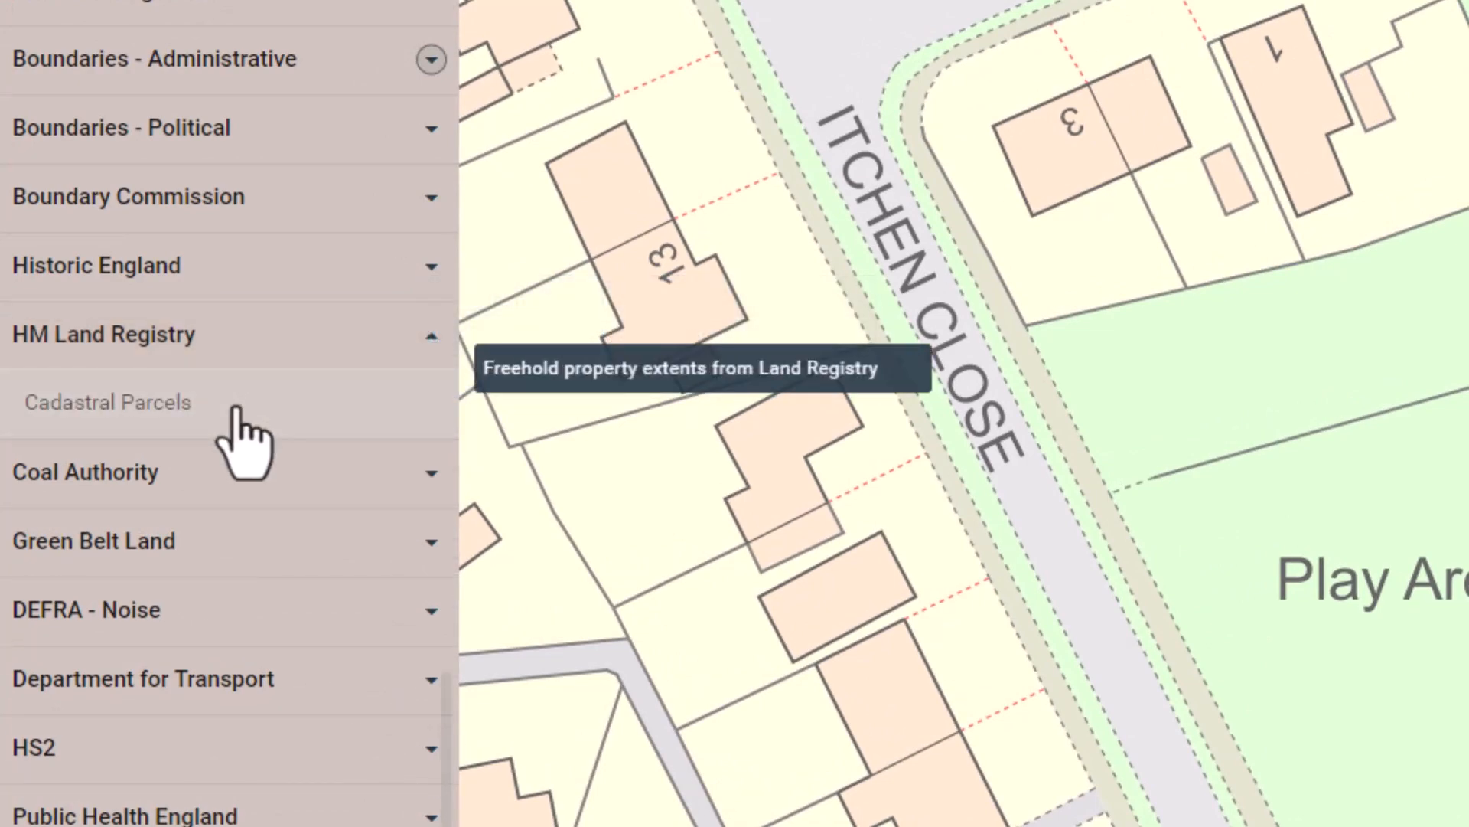
pyautogui.click(236, 409)
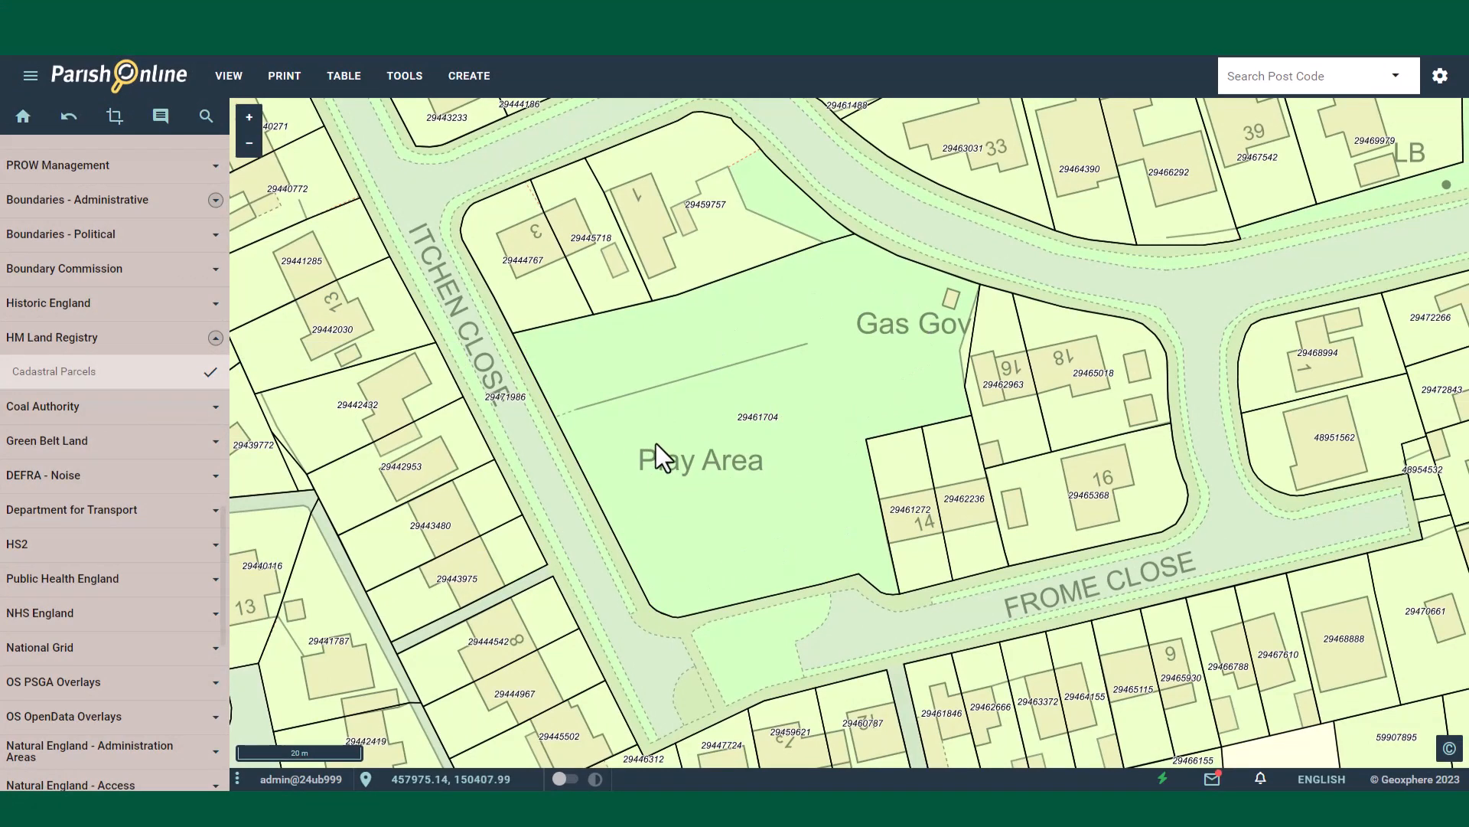
# Step: Copy the play area's cadastral parcel to another layer, choosing Land as the target layer
pyautogui.click(712, 398)
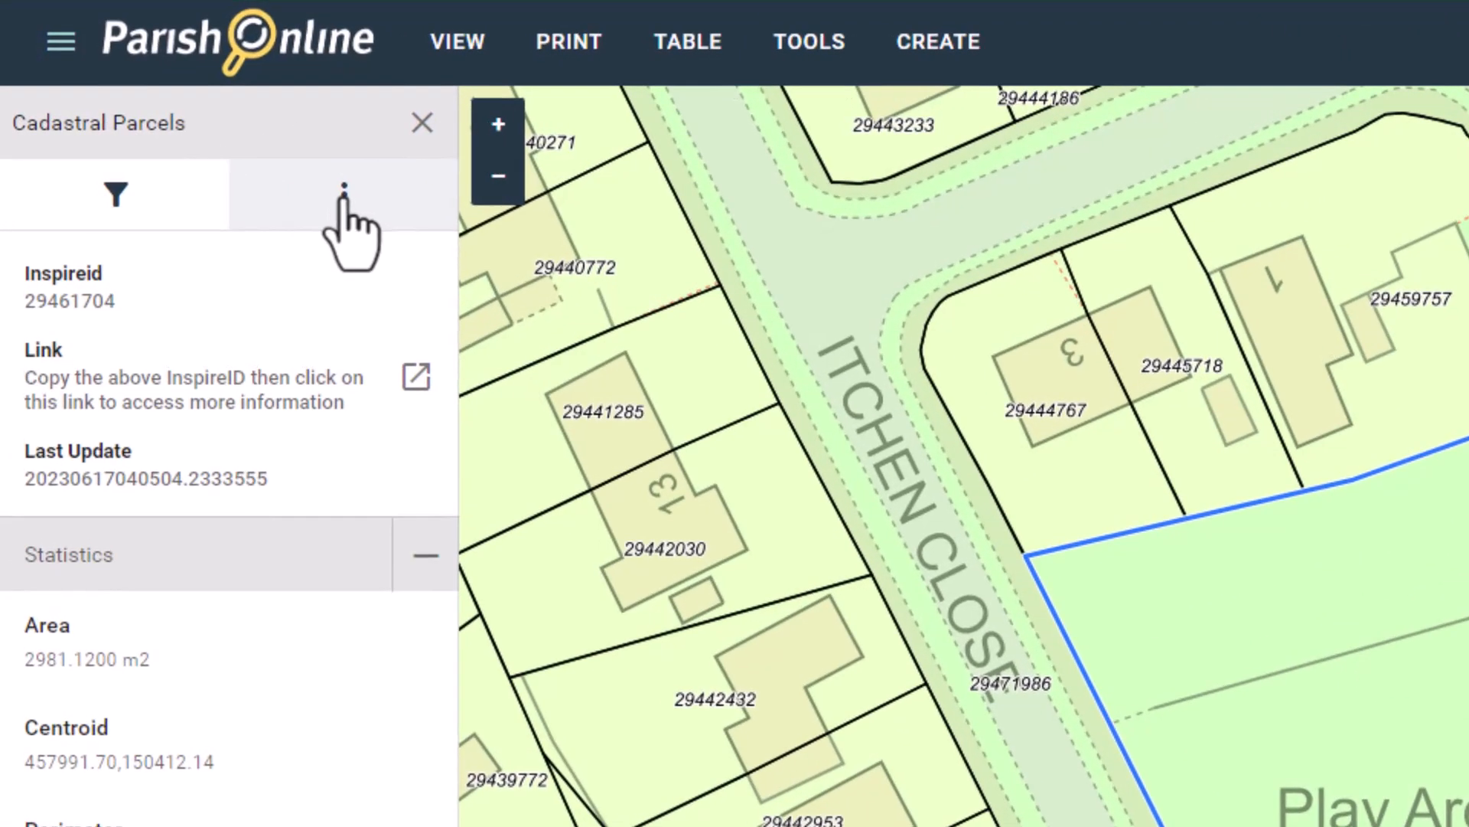
pyautogui.click(344, 198)
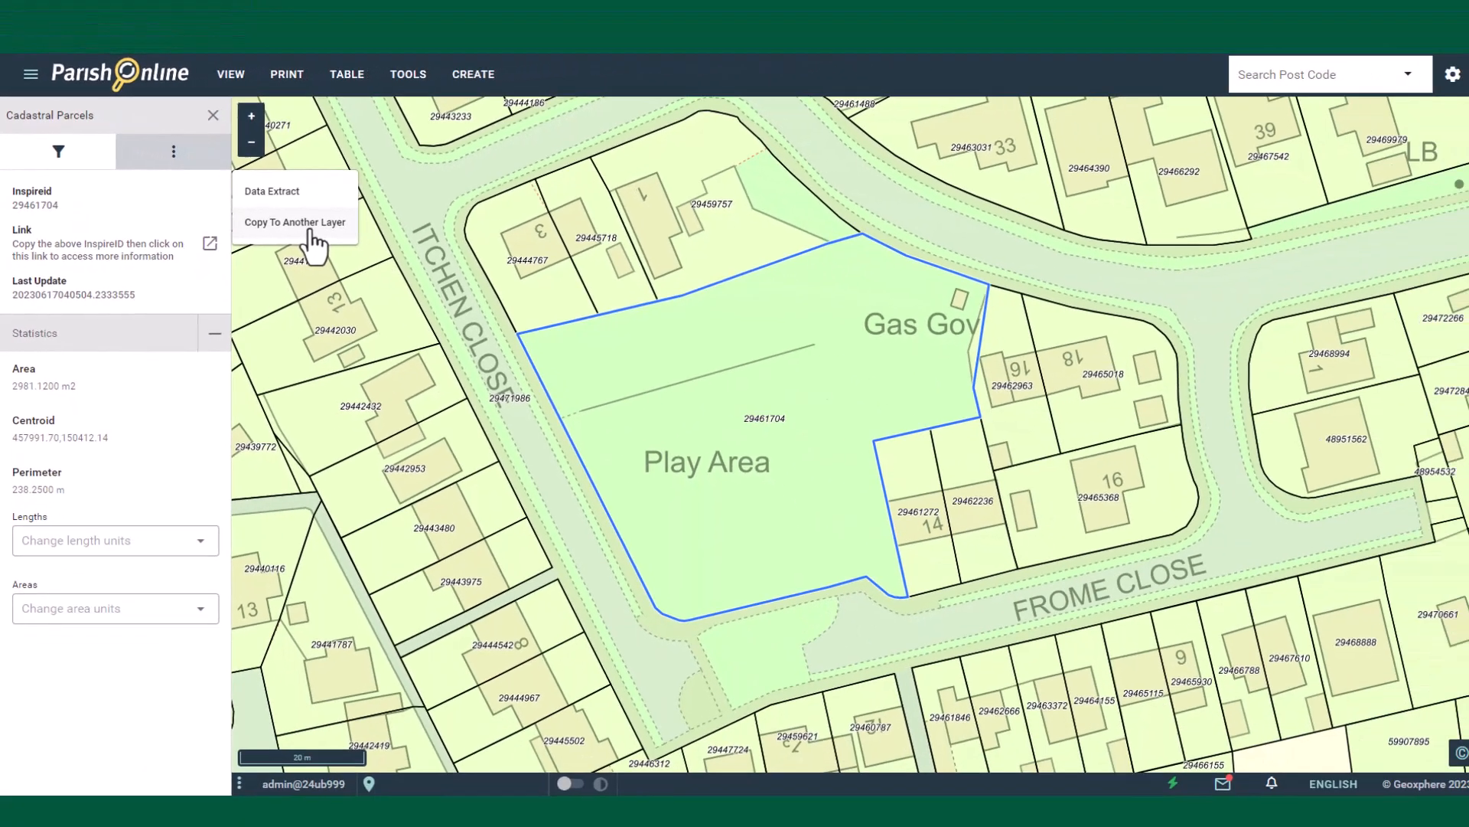
pyautogui.click(312, 243)
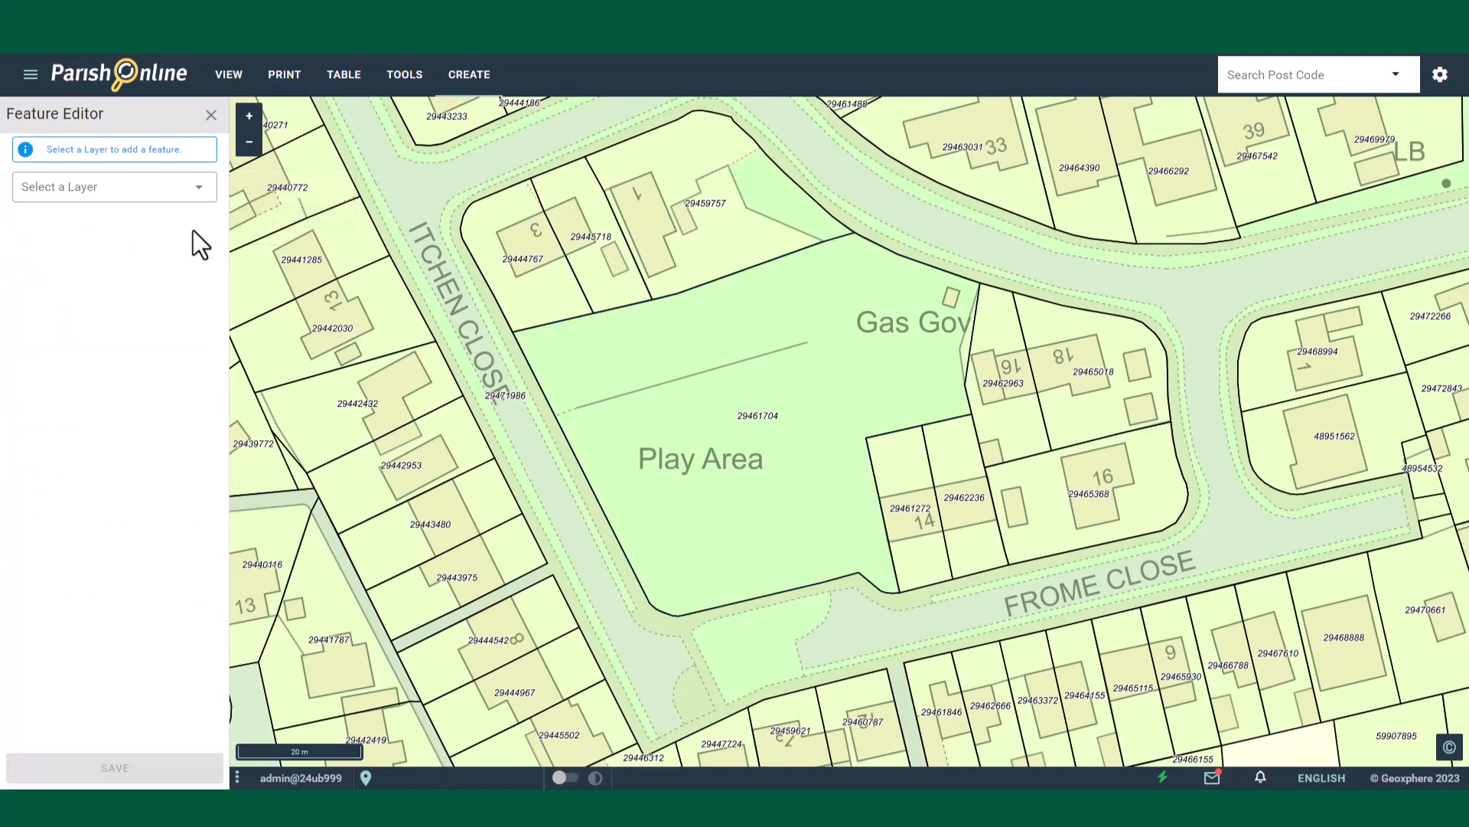
pyautogui.click(113, 186)
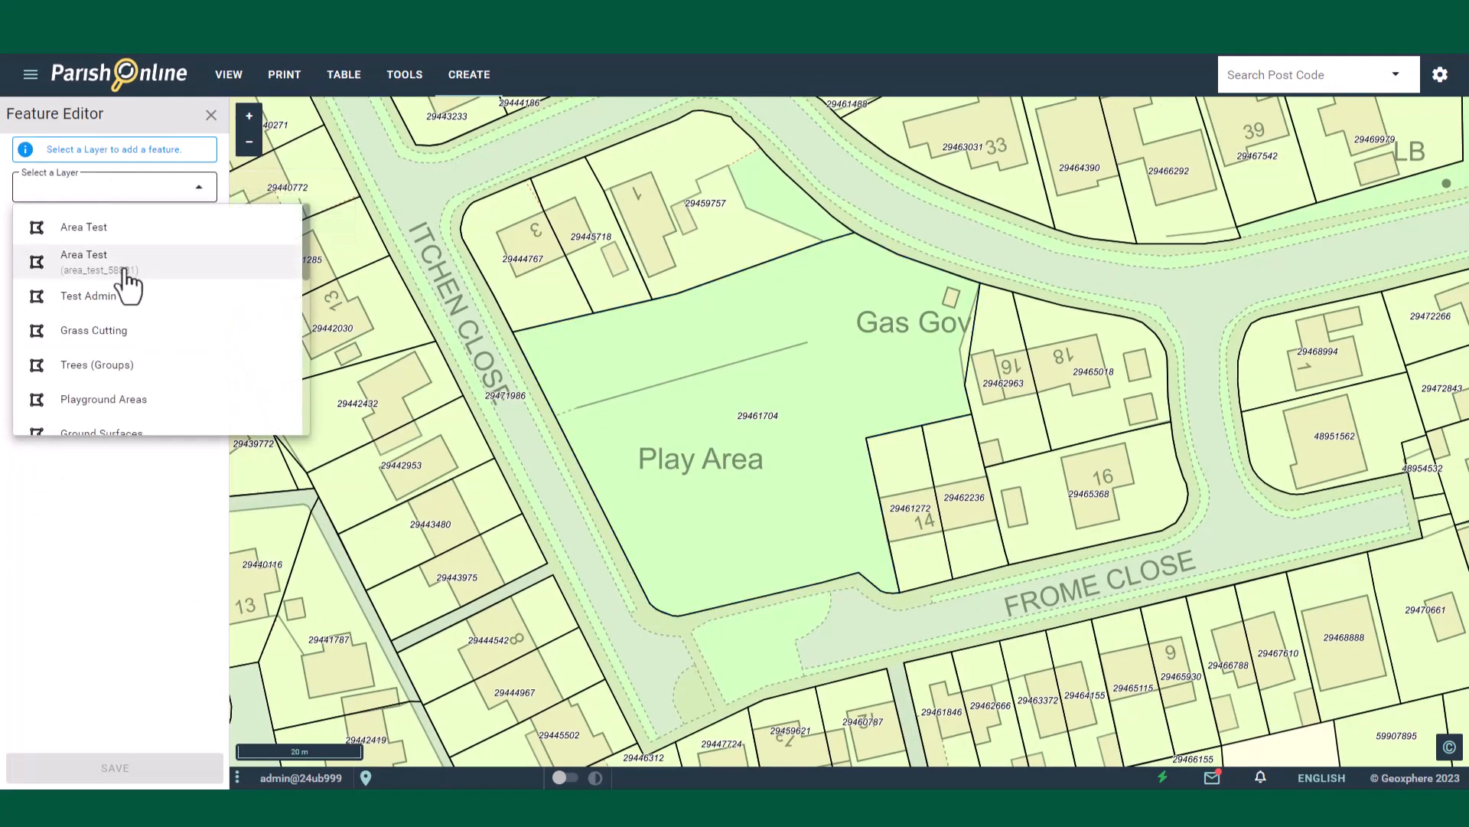
pyautogui.scroll(-3, 129, 281)
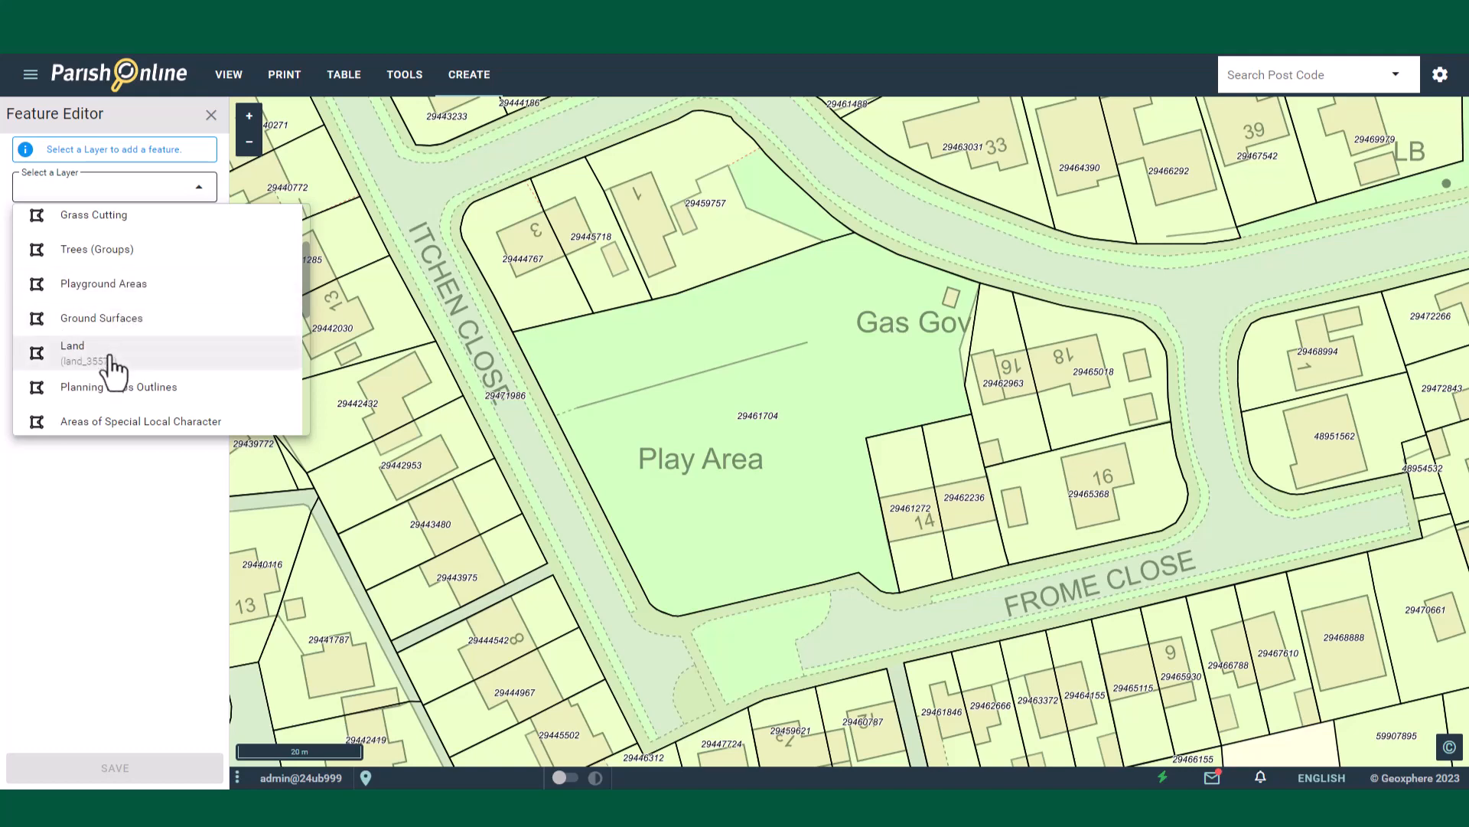
pyautogui.click(115, 360)
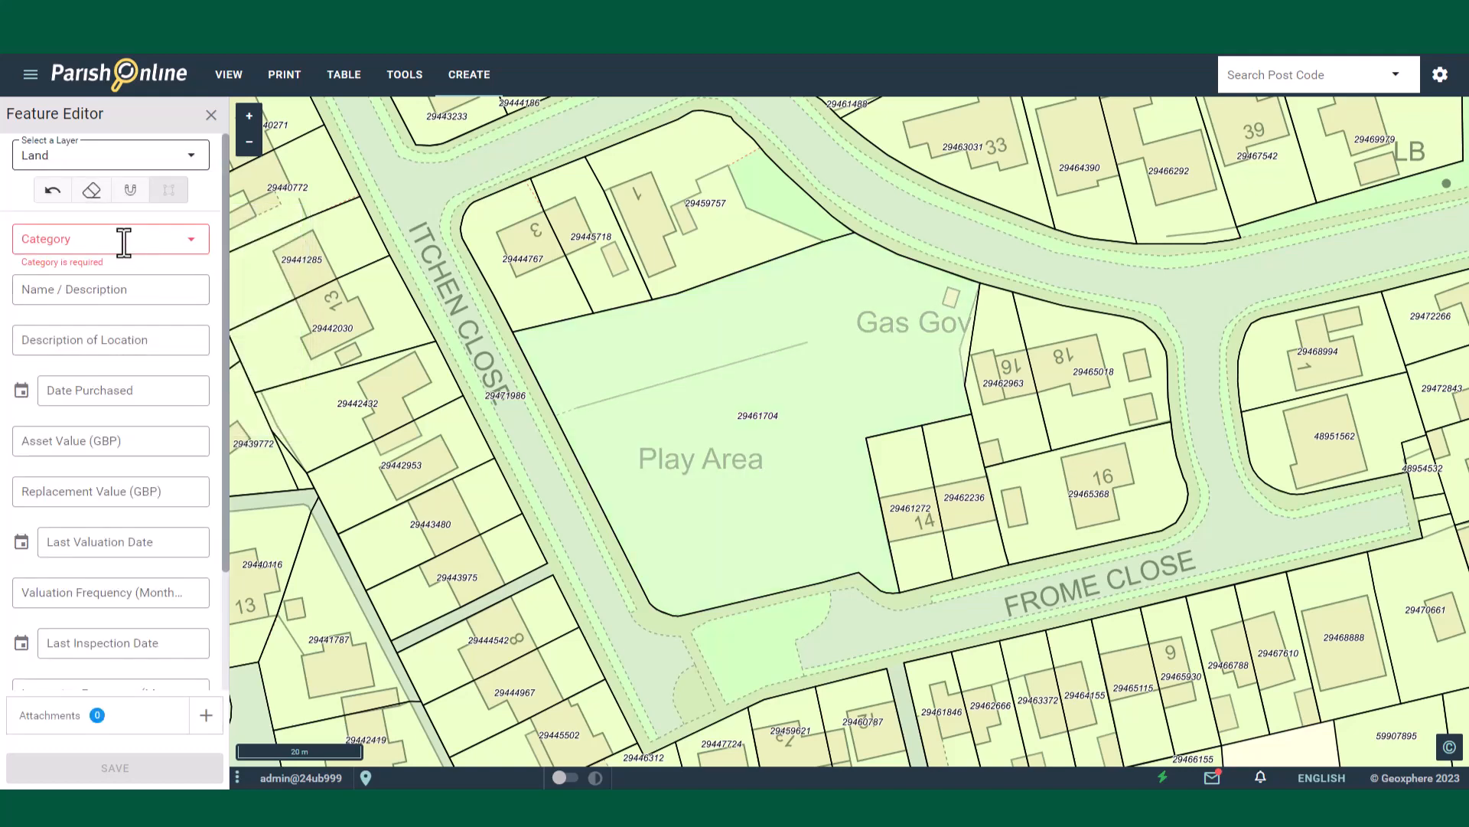
# Step: Set the copied feature's category to Park / Public Space
pyautogui.click(124, 242)
pyautogui.scroll(-2, 106, 369)
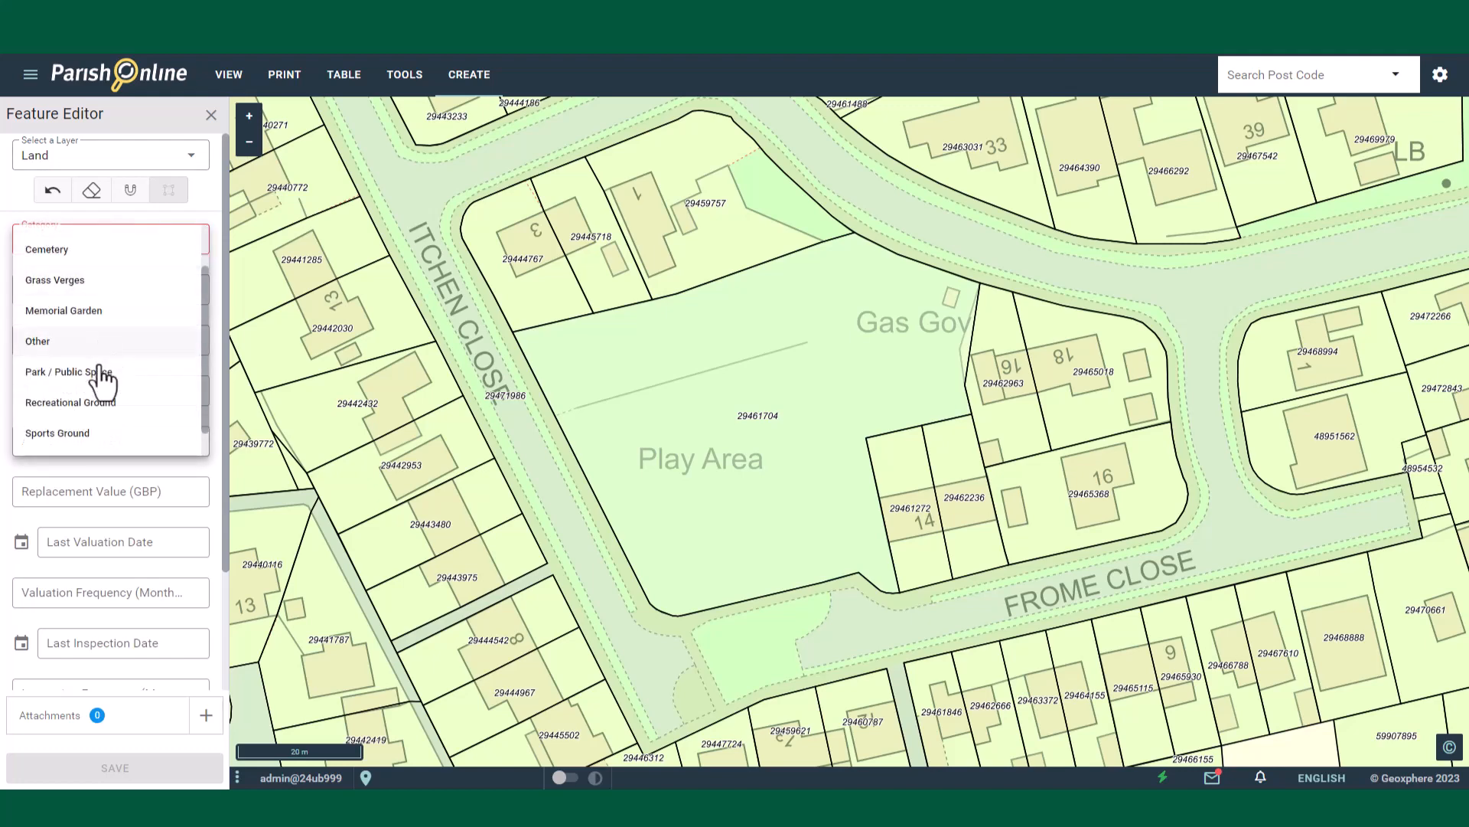
pyautogui.click(100, 375)
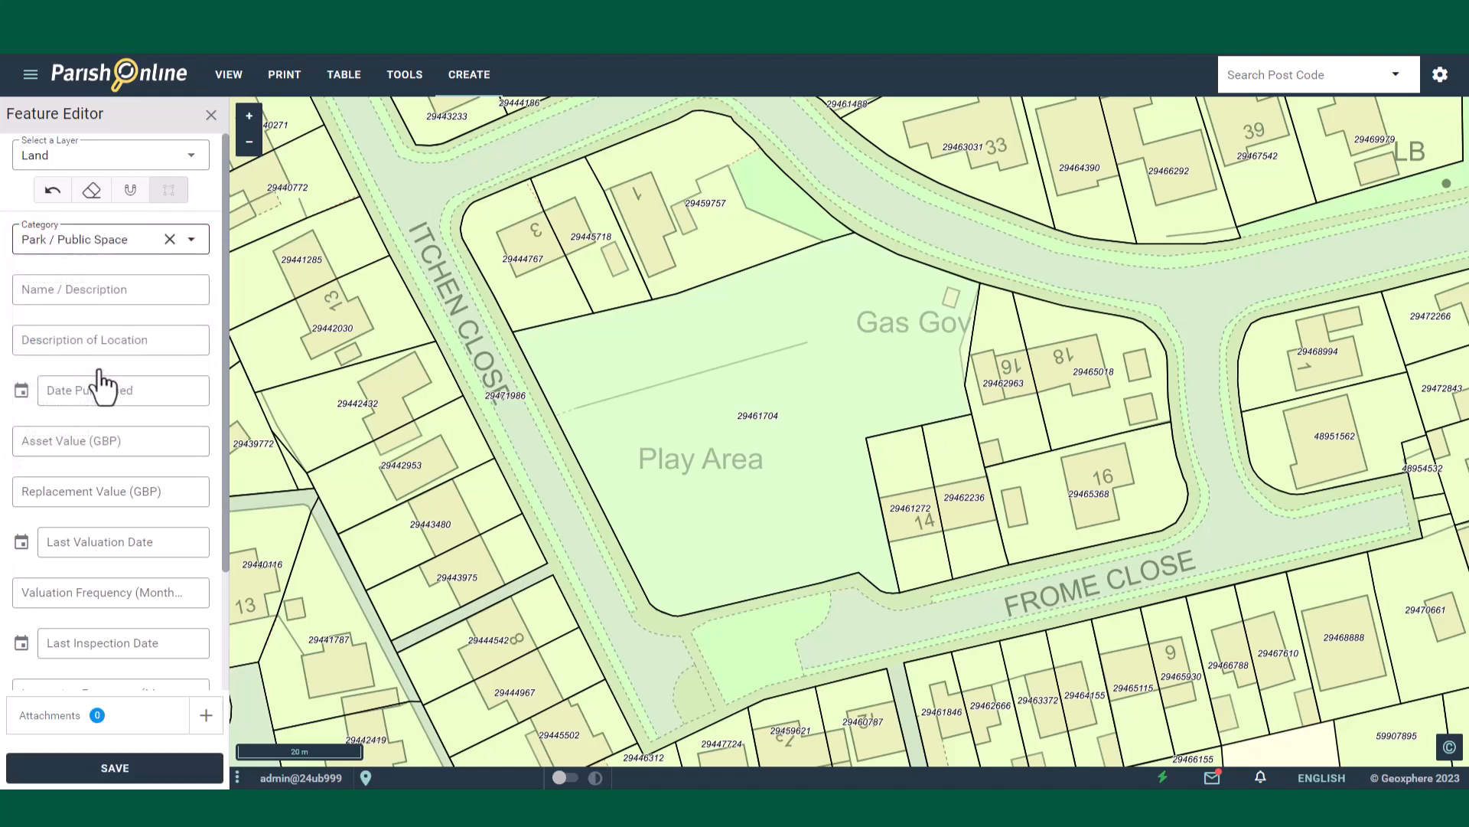
# Step: Save the copied Land feature and close the feature editor and parcel information panels
pyautogui.click(121, 772)
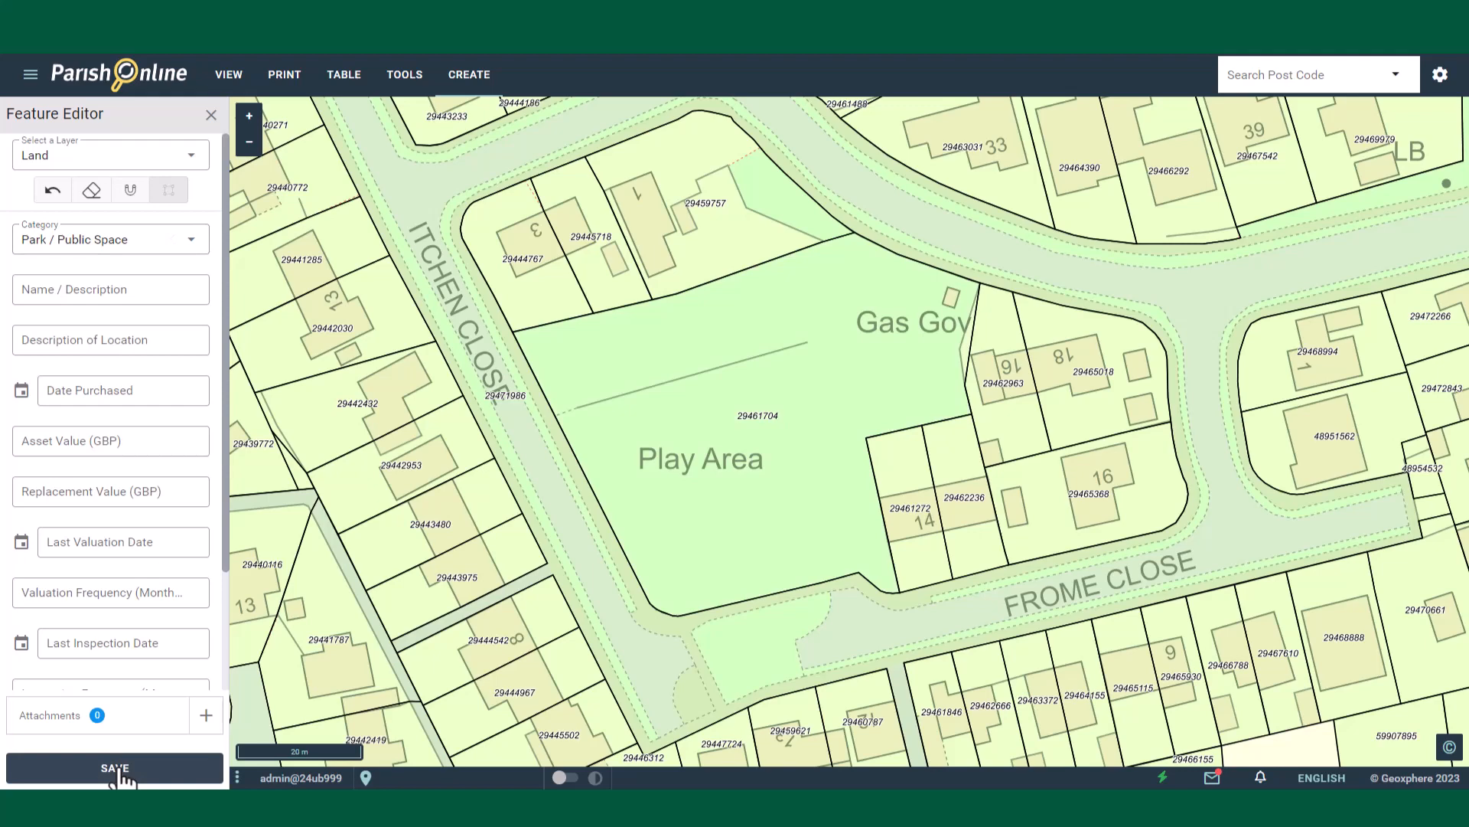
pyautogui.click(210, 116)
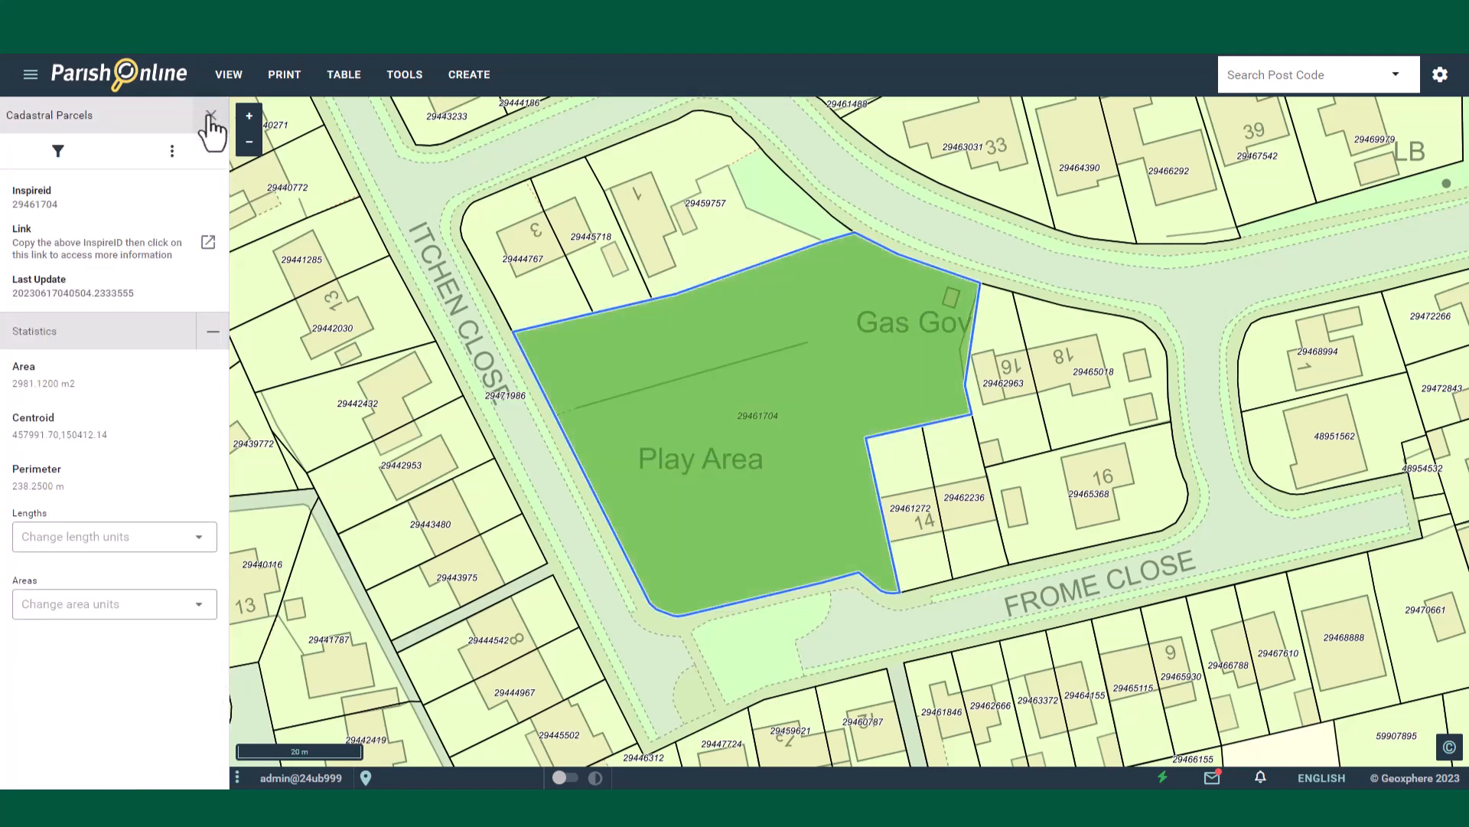
pyautogui.click(210, 116)
# Step: Turn off the Cadastral Parcels layer under HM Land Registry
pyautogui.scroll(-10, 138, 412)
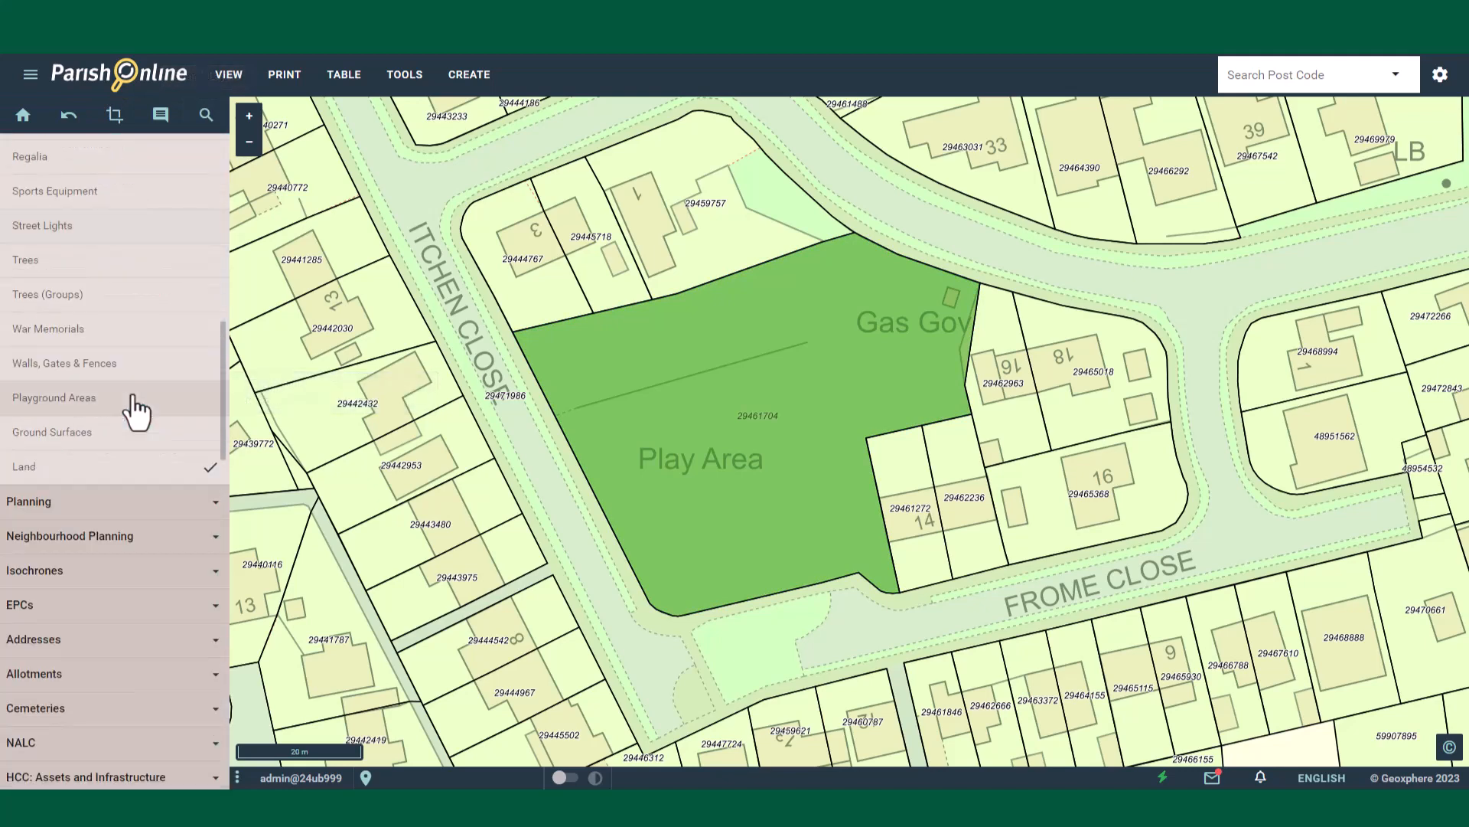
pyautogui.scroll(-10, 137, 412)
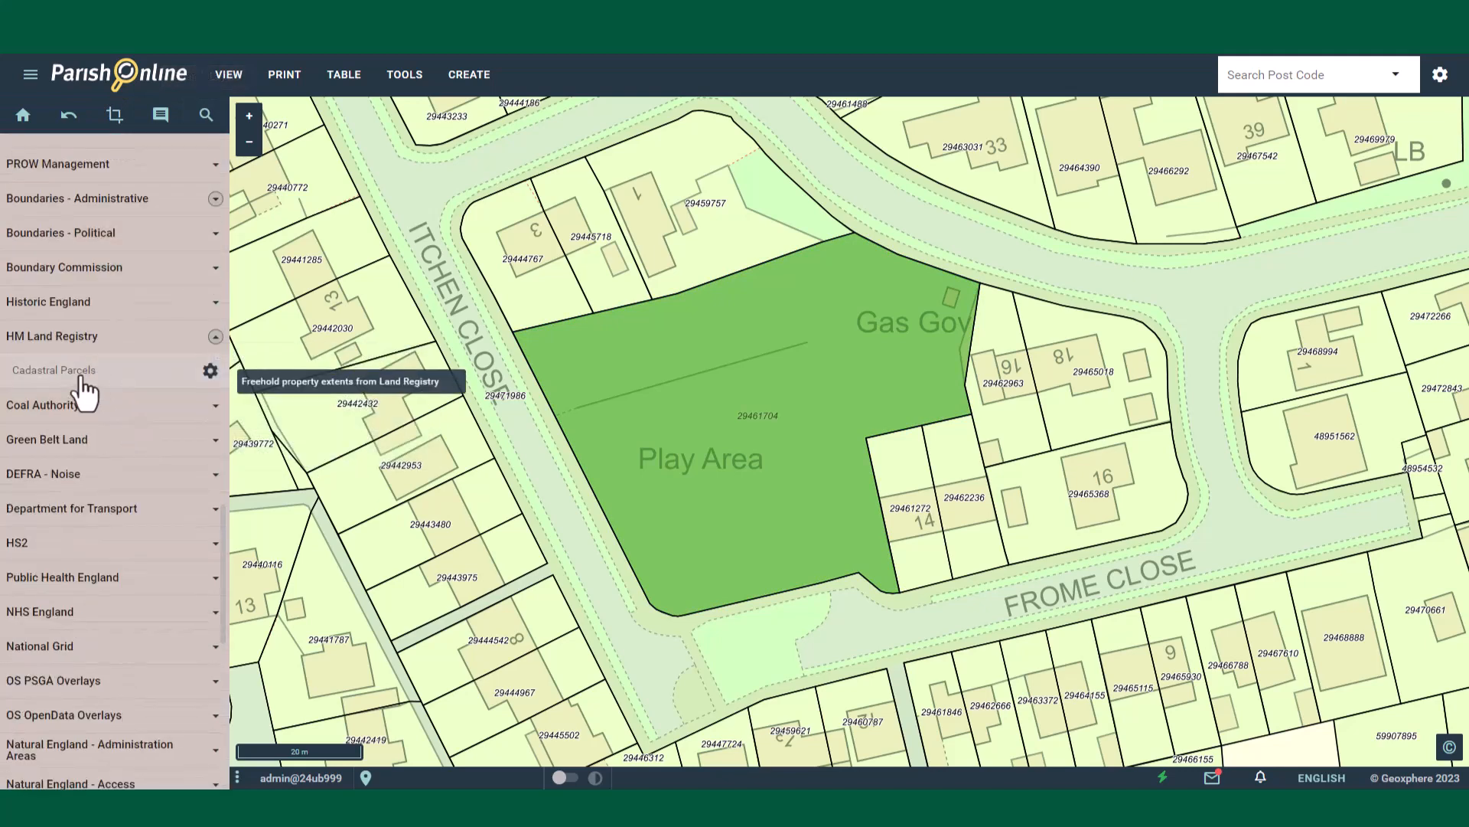
pyautogui.click(82, 377)
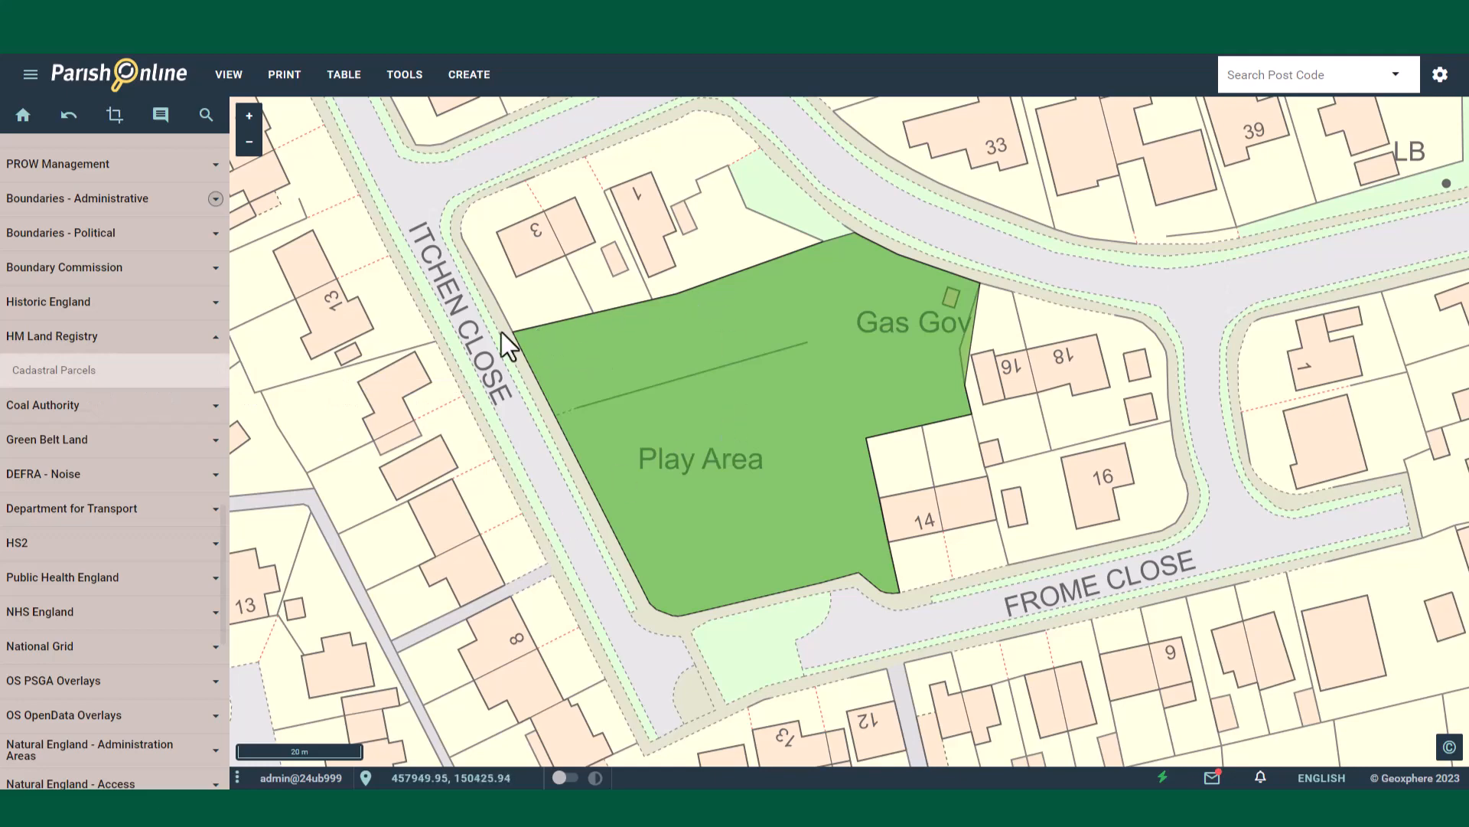
# Step: Edit the Land polygon, moving its eastern boundary vertex near house 16 onto the mapped boundary line, and save it
pyautogui.scroll(3, 504, 332)
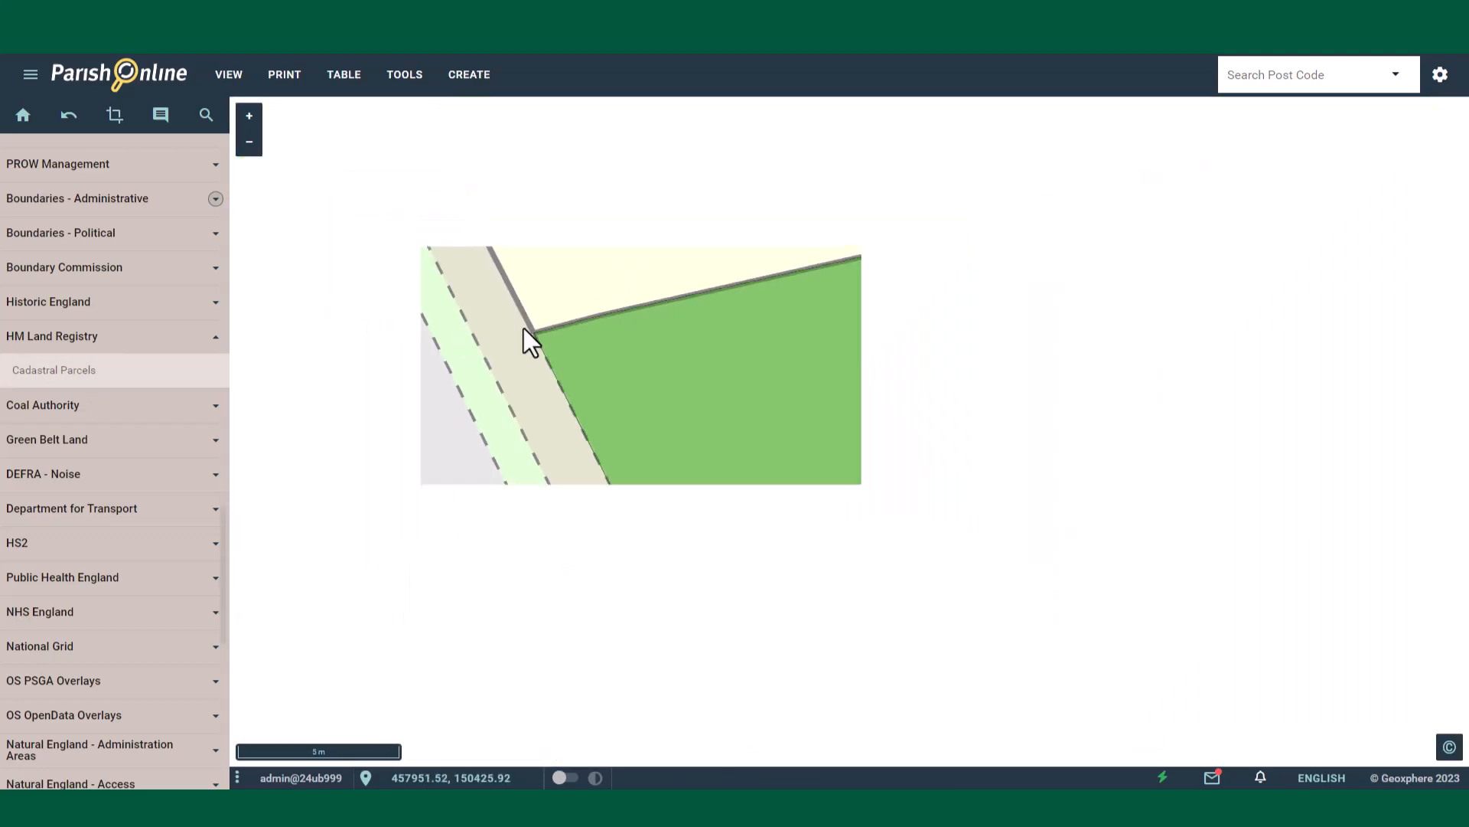
pyautogui.scroll(-3, 523, 329)
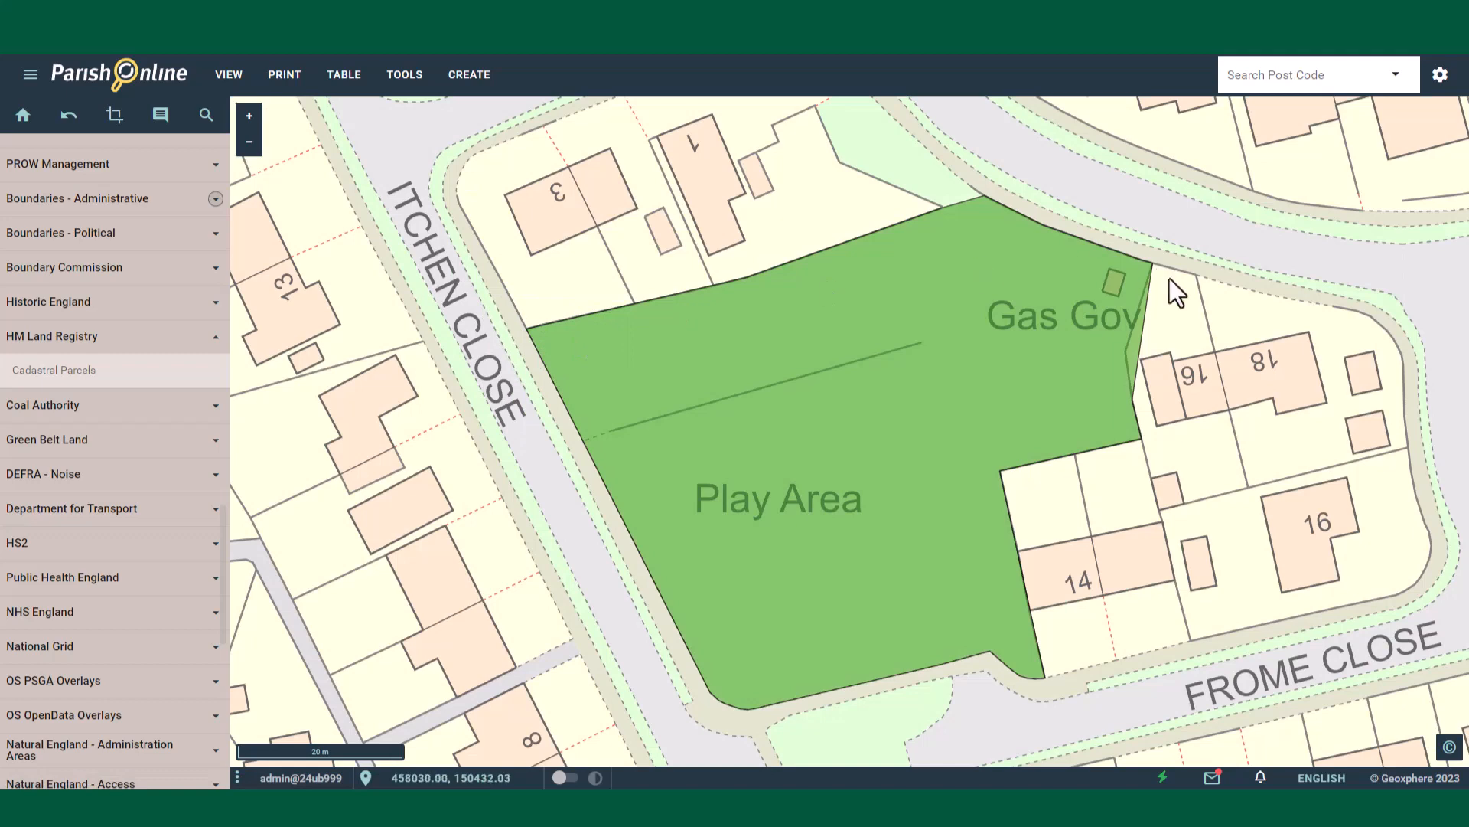
pyautogui.scroll(2, 1184, 277)
pyautogui.scroll(-1, 911, 315)
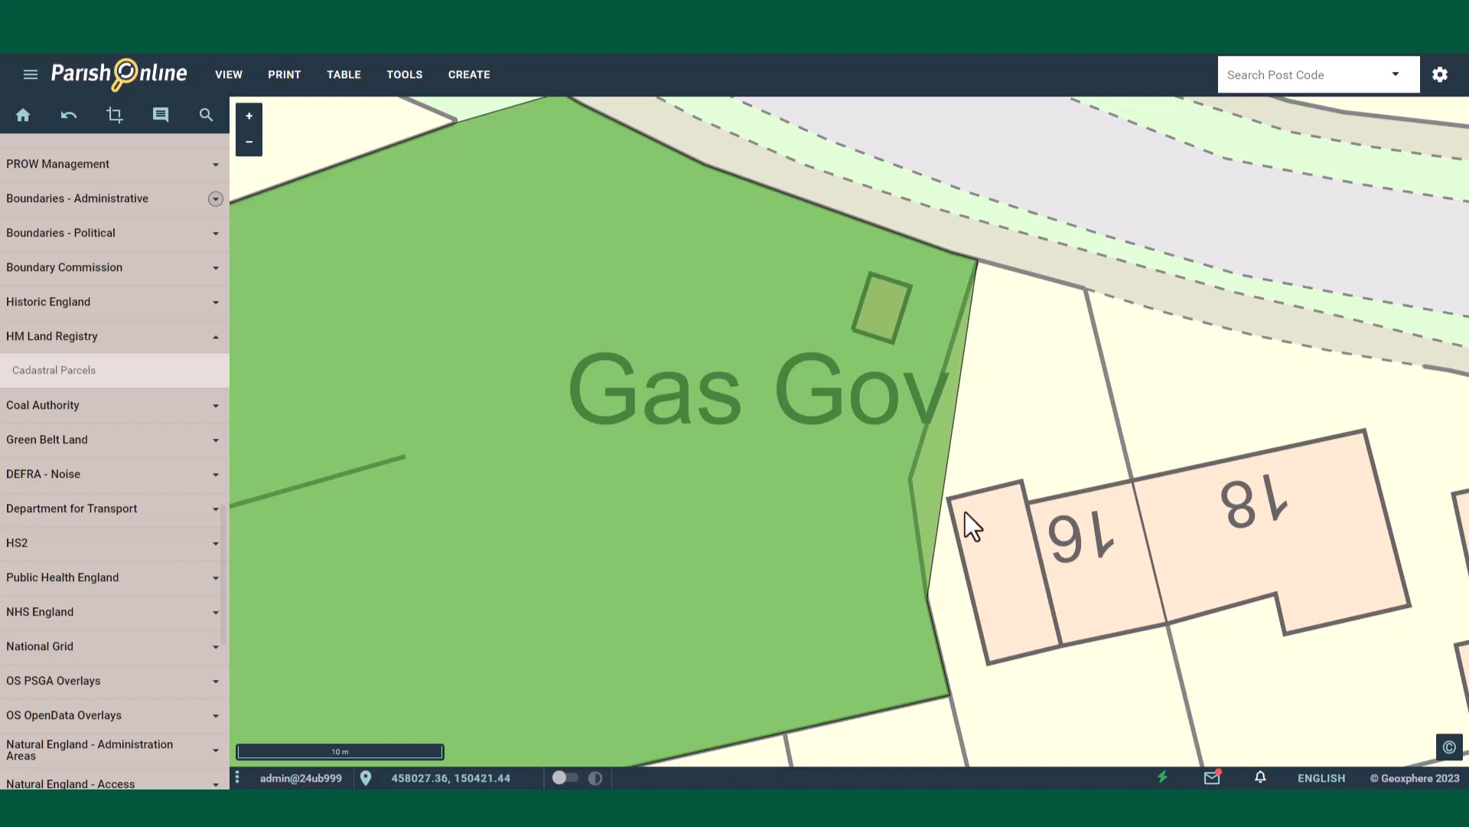
pyautogui.click(745, 415)
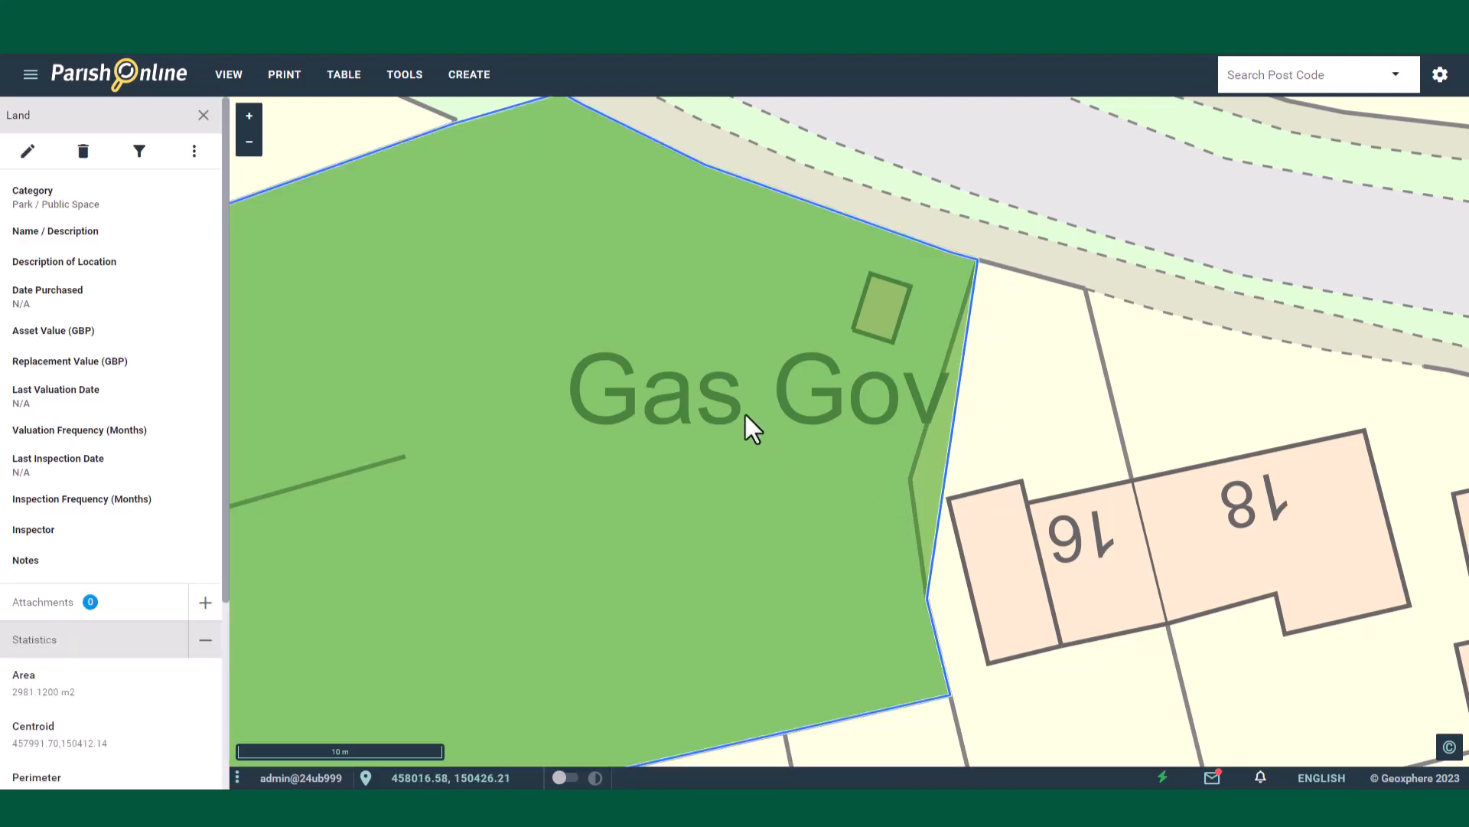
pyautogui.click(29, 153)
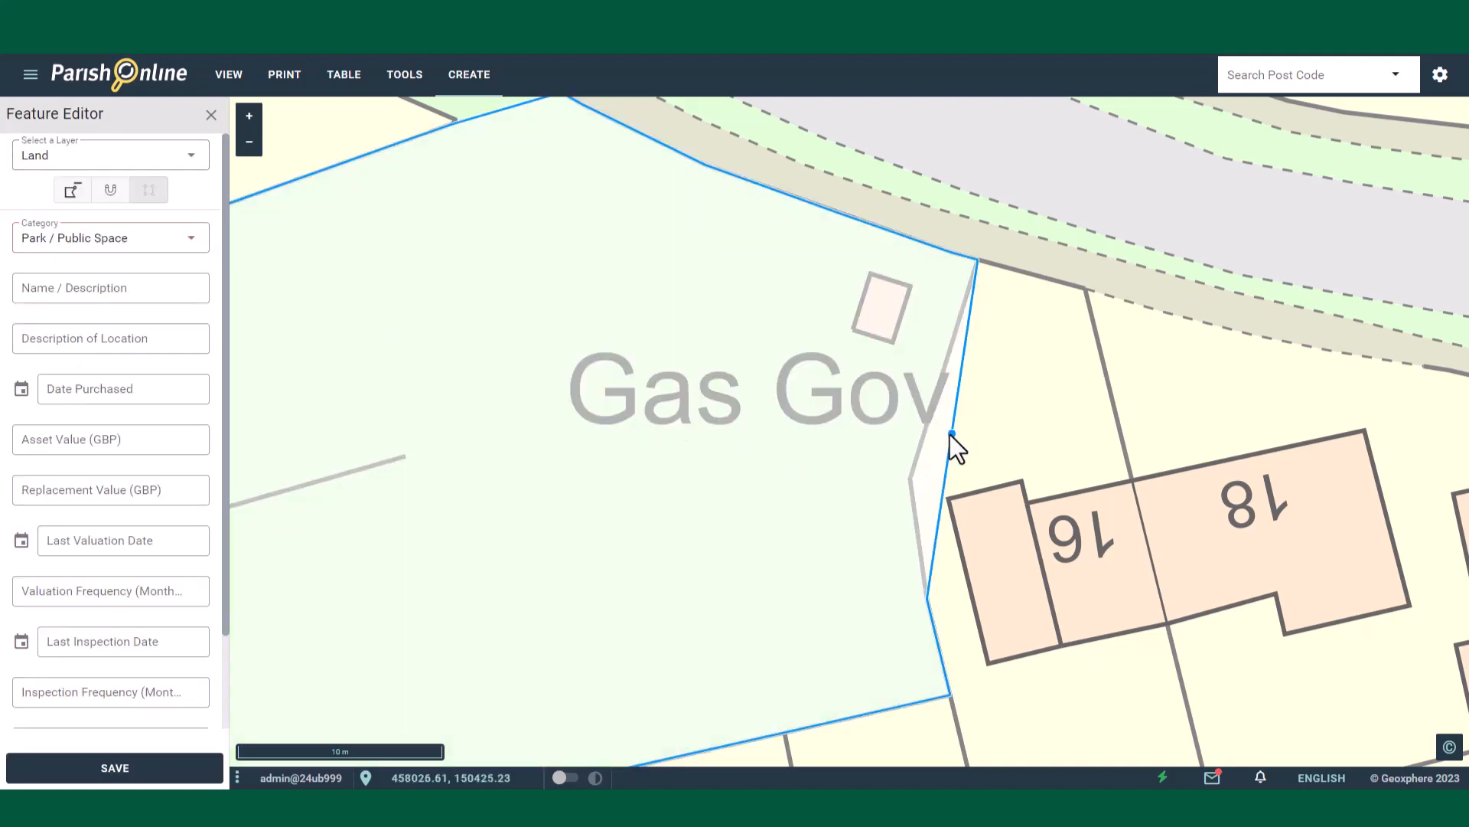
pyautogui.moveTo(951, 434); pyautogui.dragTo(909, 484)
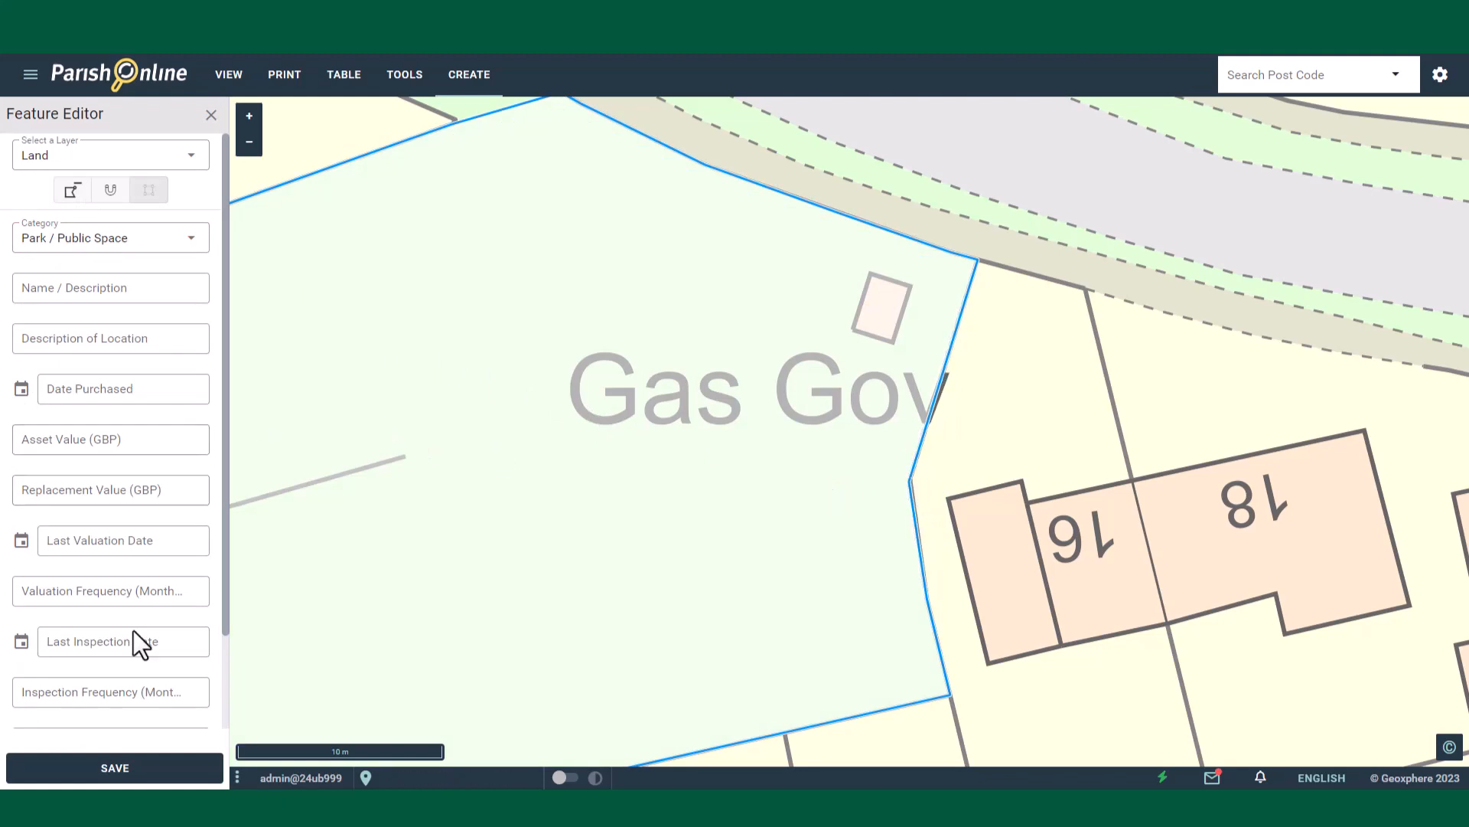
pyautogui.click(127, 772)
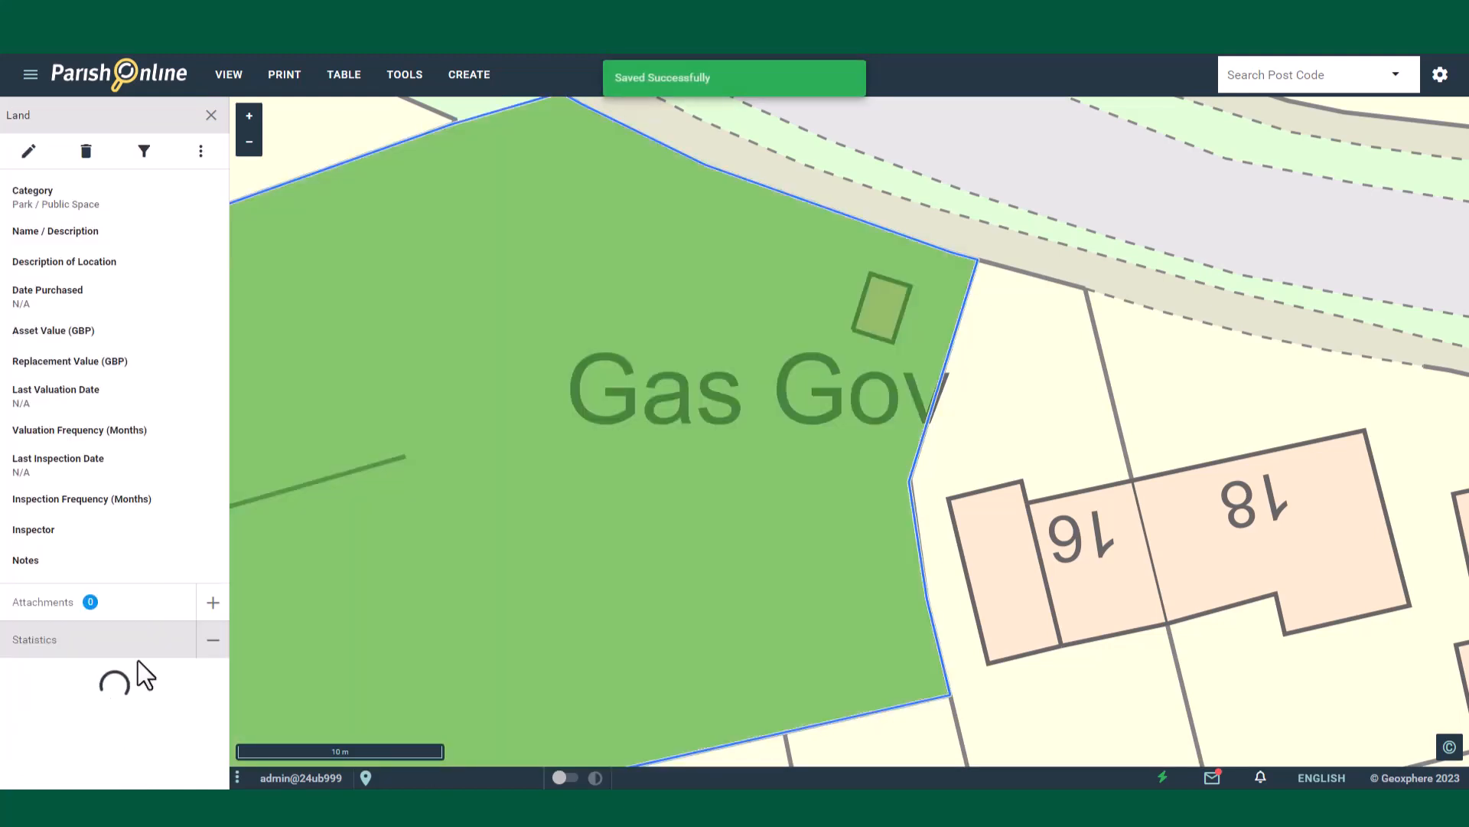
pyautogui.click(205, 116)
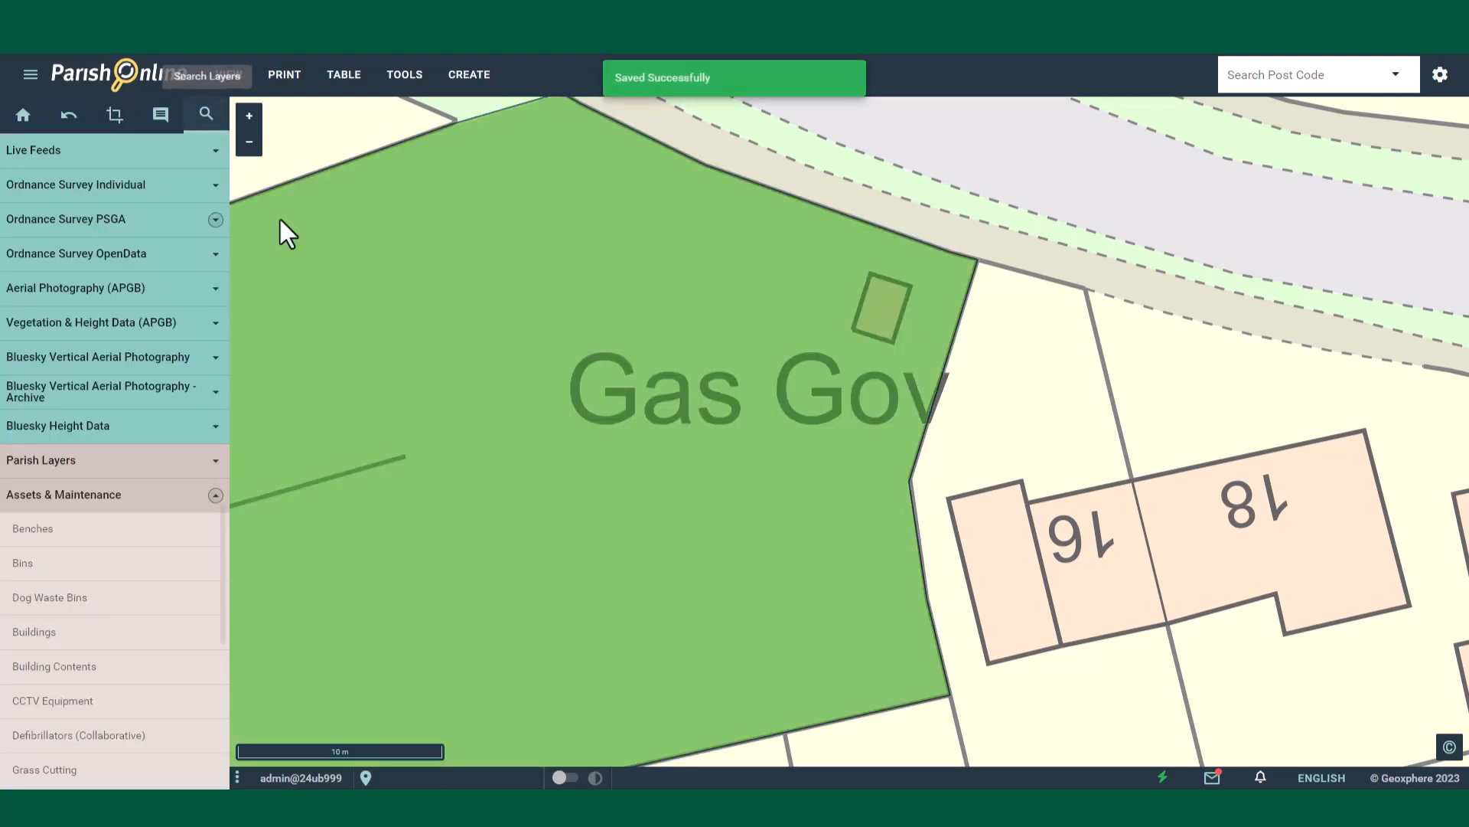
pyautogui.scroll(-1, 846, 407)
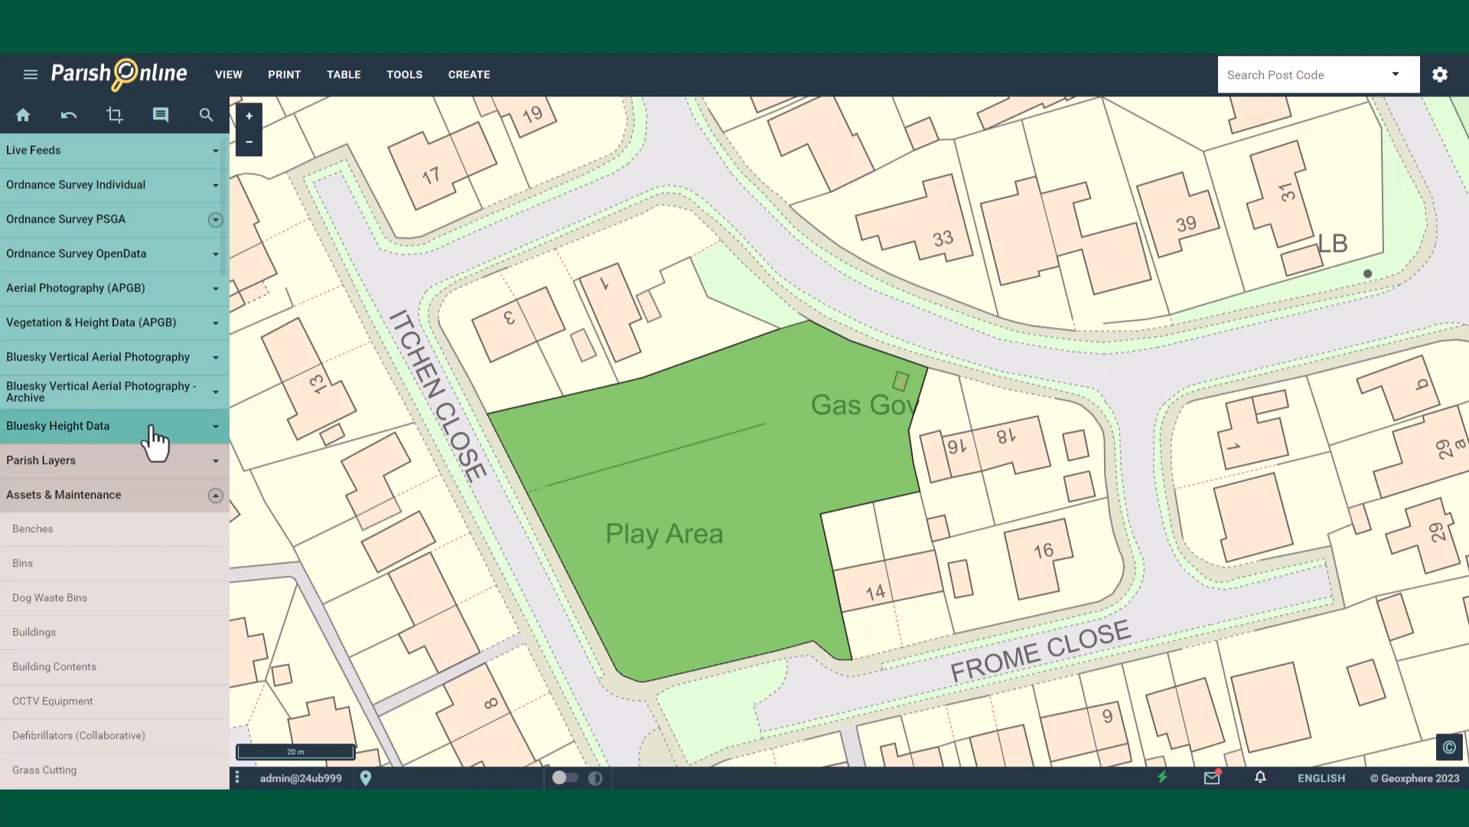
pyautogui.scroll(-4, 149, 438)
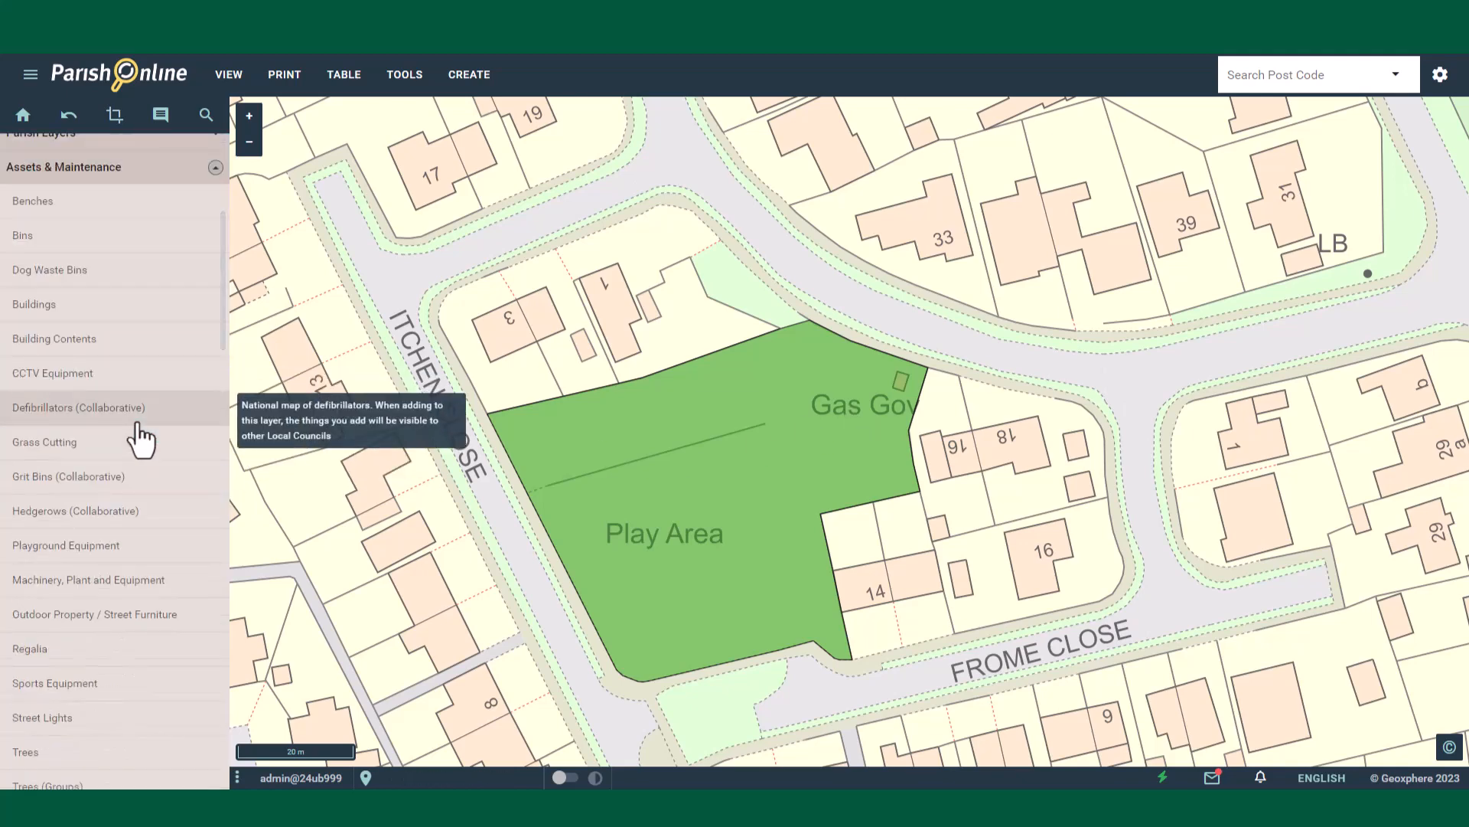